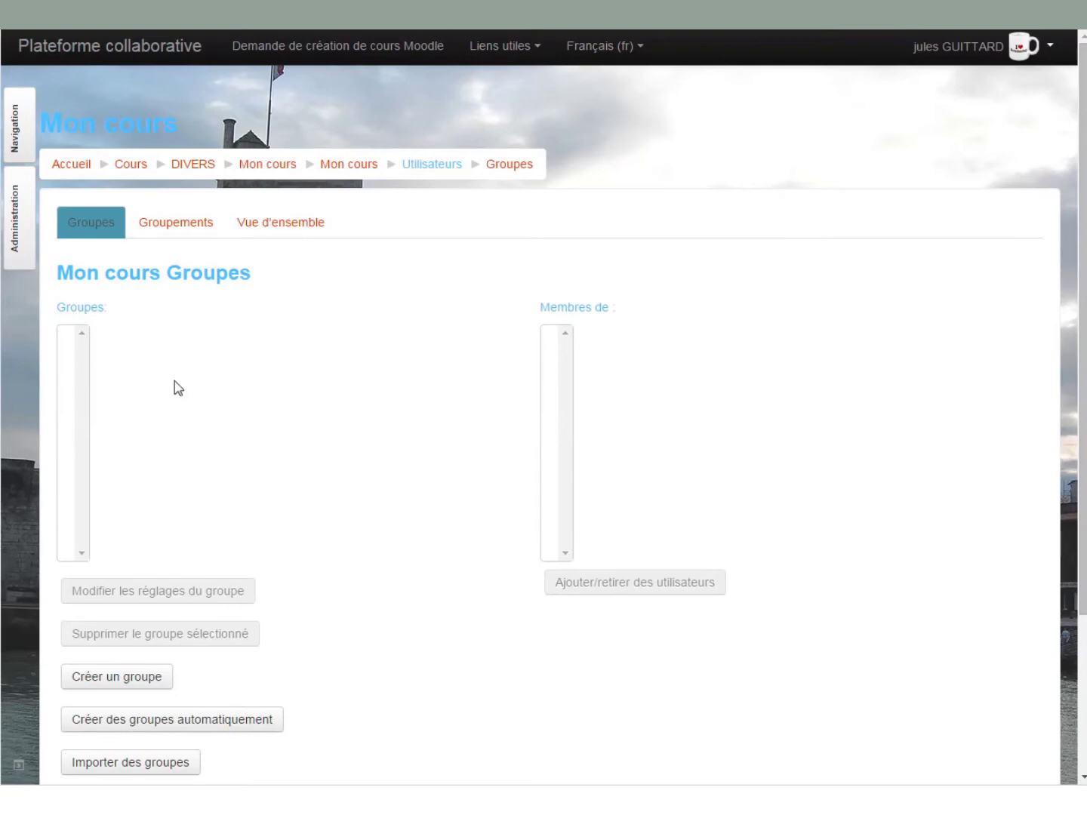
Create a group named Groupe 1, with the prefilled group identifier and enrolment key cleared.
{"action": "left_click", "coordinate": [148, 685]}
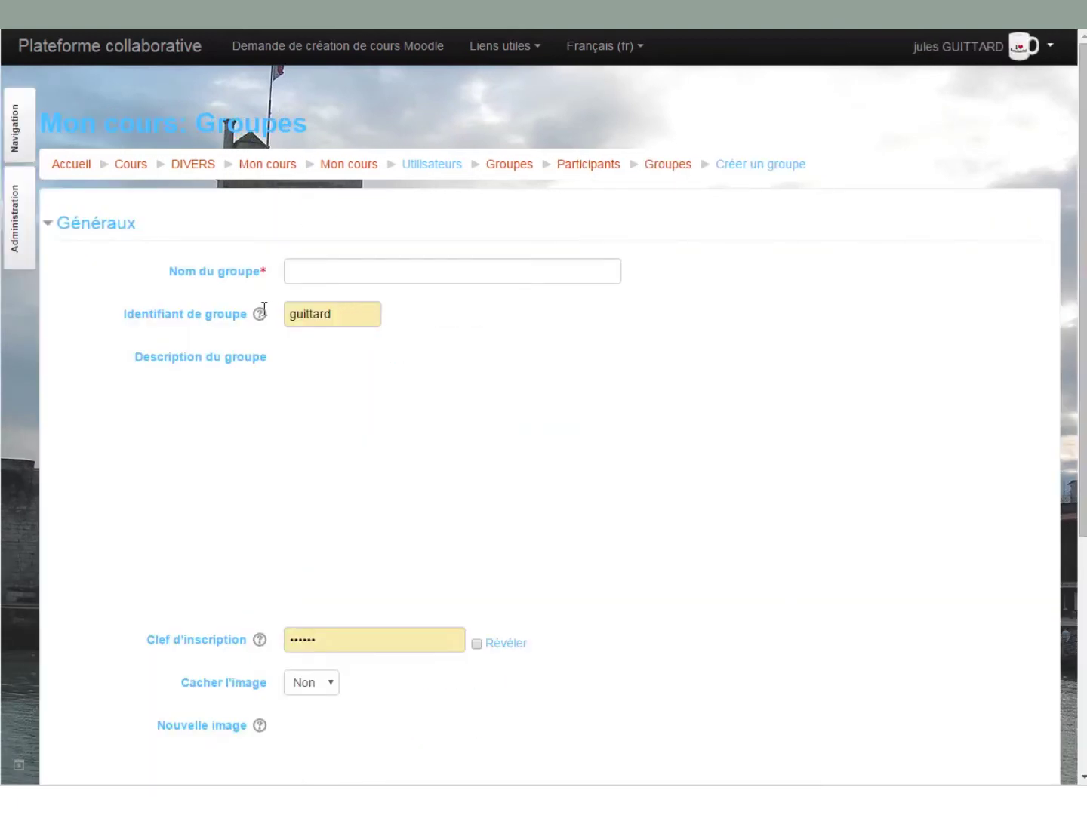
{"action": "double_click", "coordinate": [312, 311]}
{"action": "key", "text": "BackSpace"}
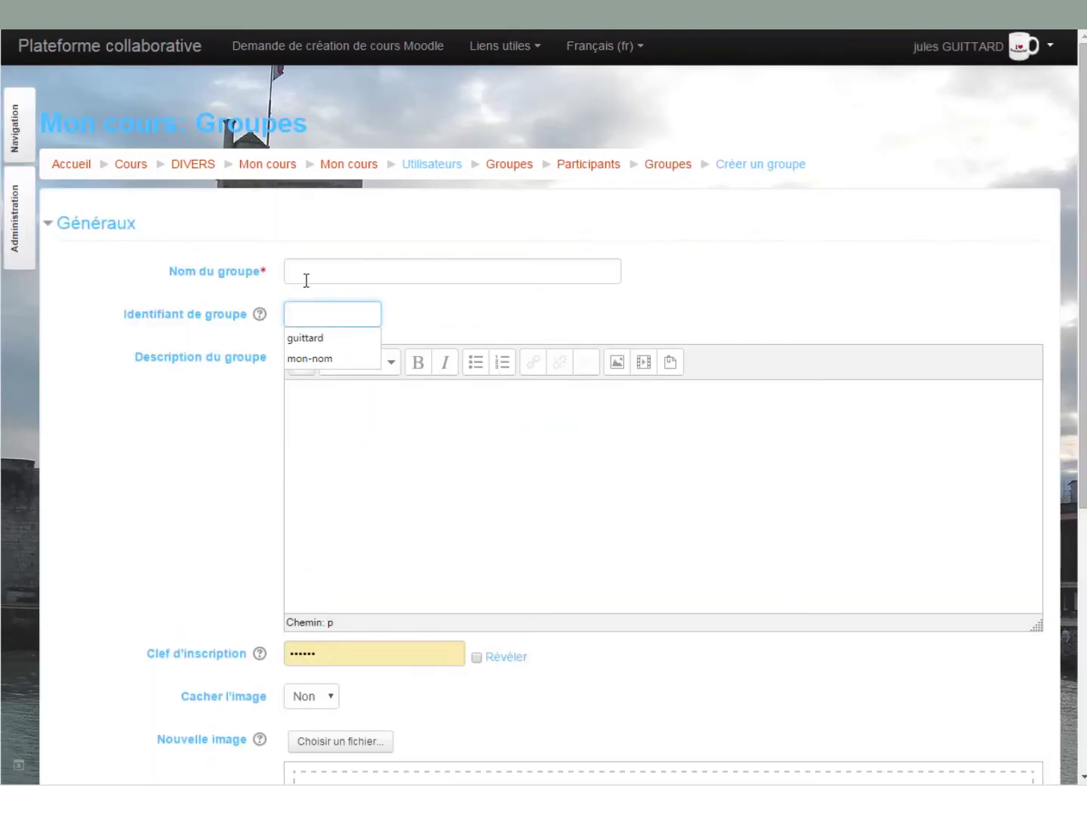
{"action": "left_click", "coordinate": [422, 278]}
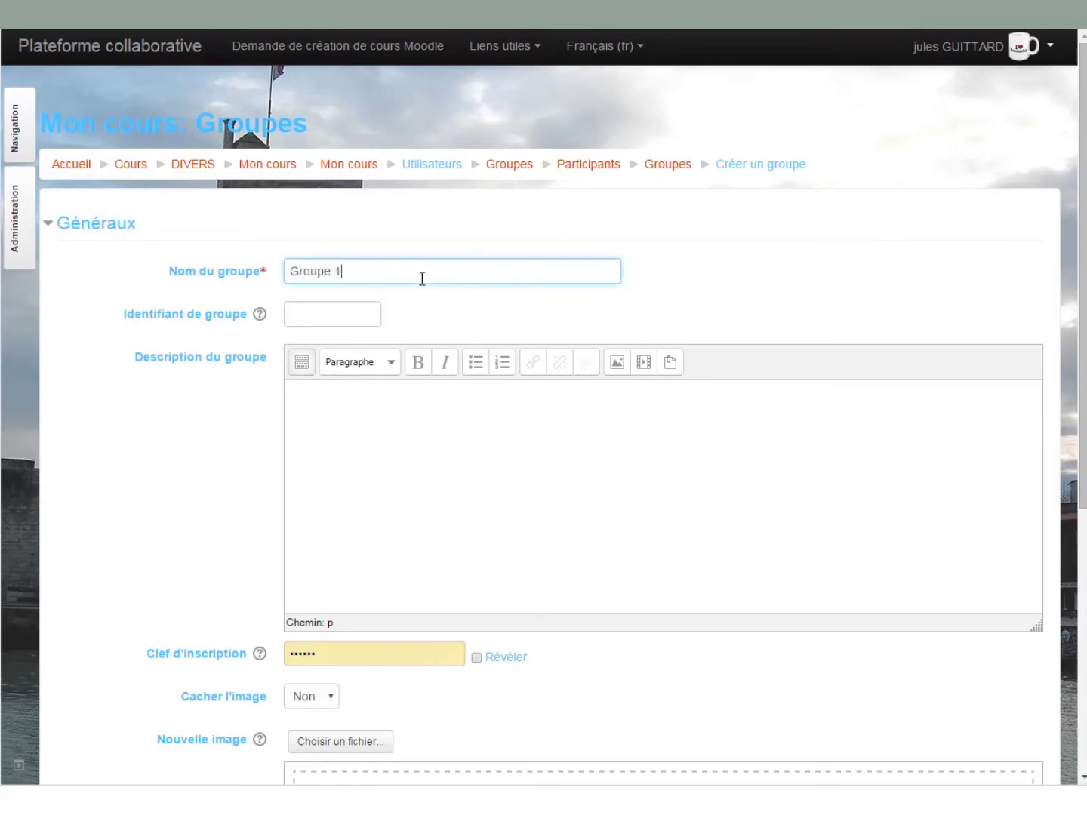
{"action": "scroll", "coordinate": [453, 399], "scroll_direction": "down", "scroll_amount": 1}
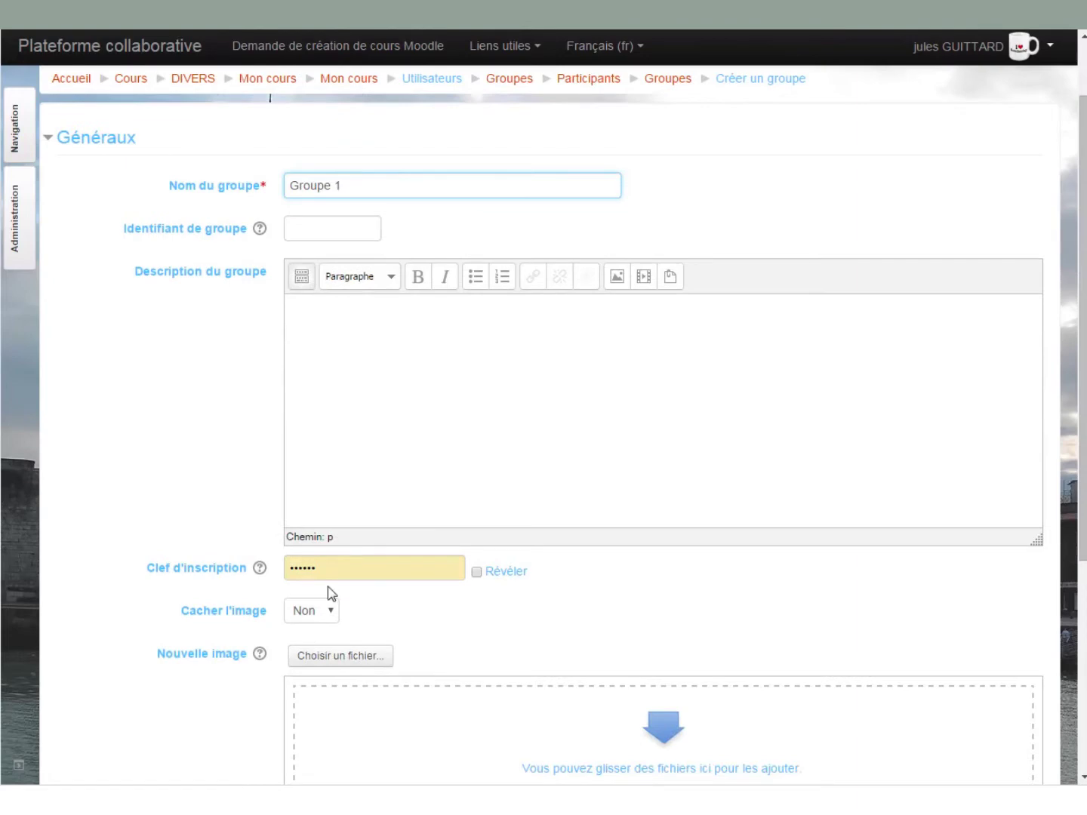
{"action": "left_click_drag", "start_coordinate": [327, 574], "coordinate": [273, 575]}
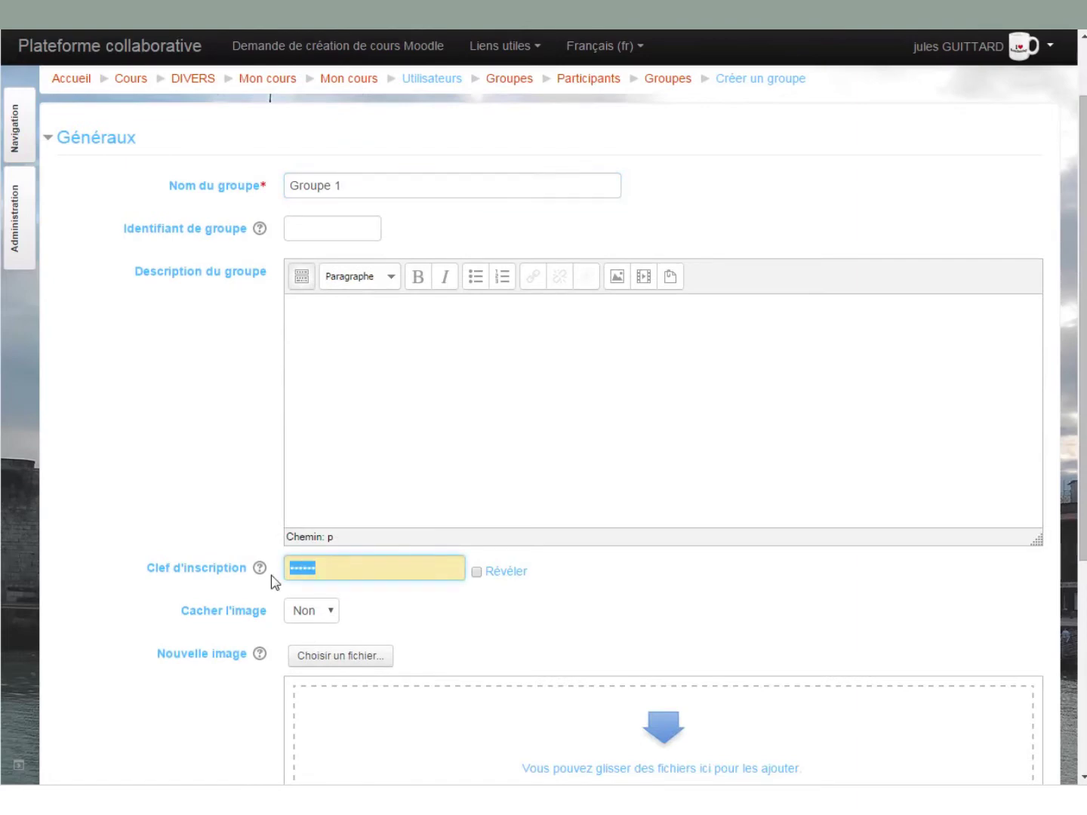
{"action": "key", "text": "BackSpace"}
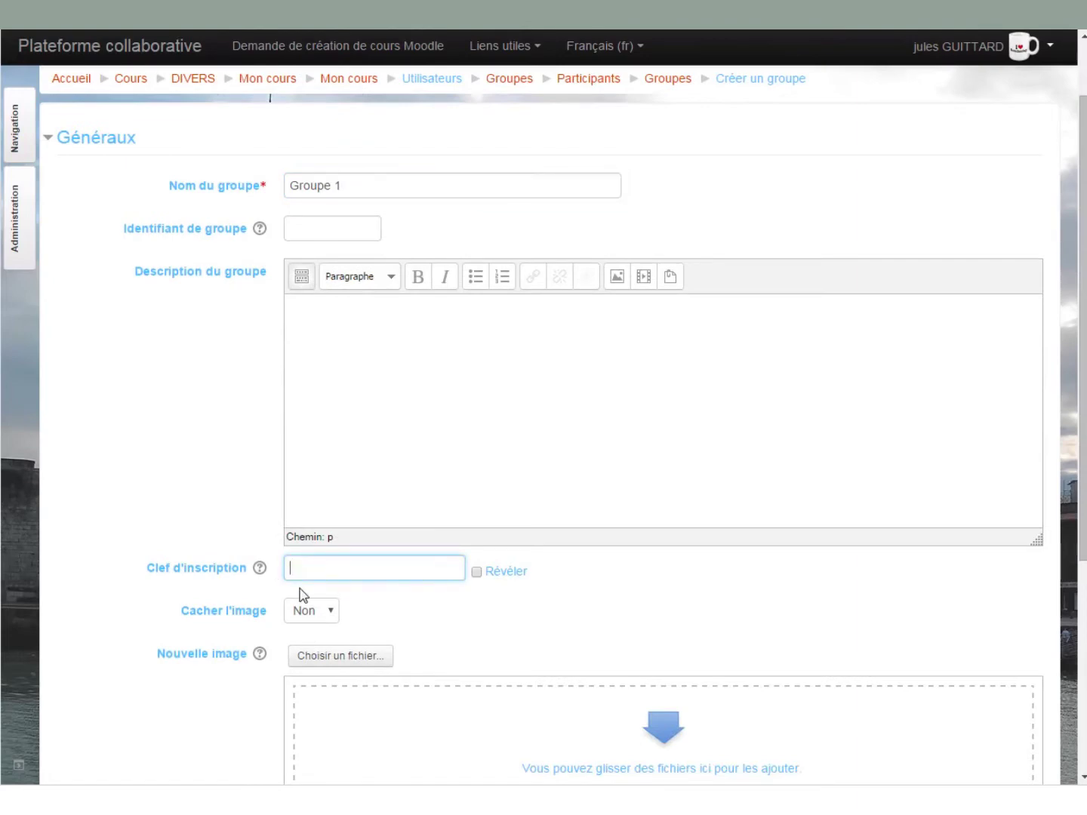
{"action": "scroll", "coordinate": [301, 594], "scroll_direction": "down", "scroll_amount": 3}
{"action": "left_click", "coordinate": [351, 599]}
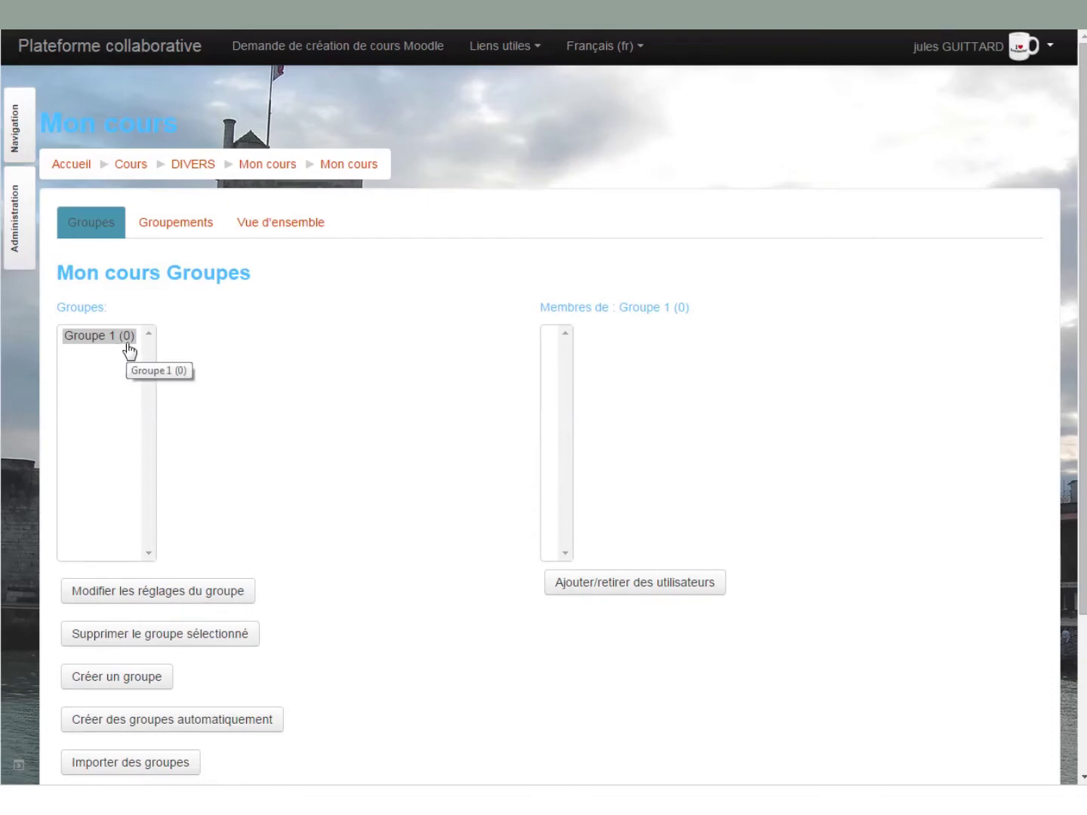
Create a second group named Groupe 2, clearing its prefilled identifier and enrolment key before saving.
{"action": "left_click", "coordinate": [138, 678]}
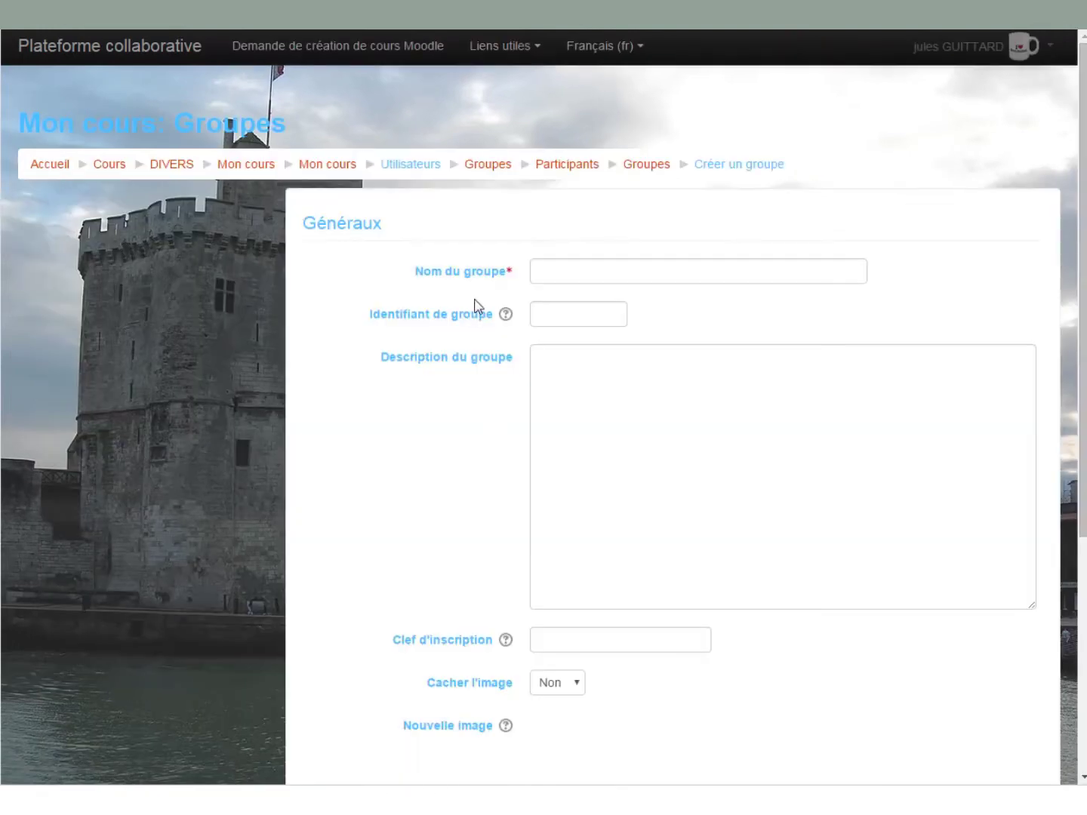
{"action": "left_click", "coordinate": [343, 314]}
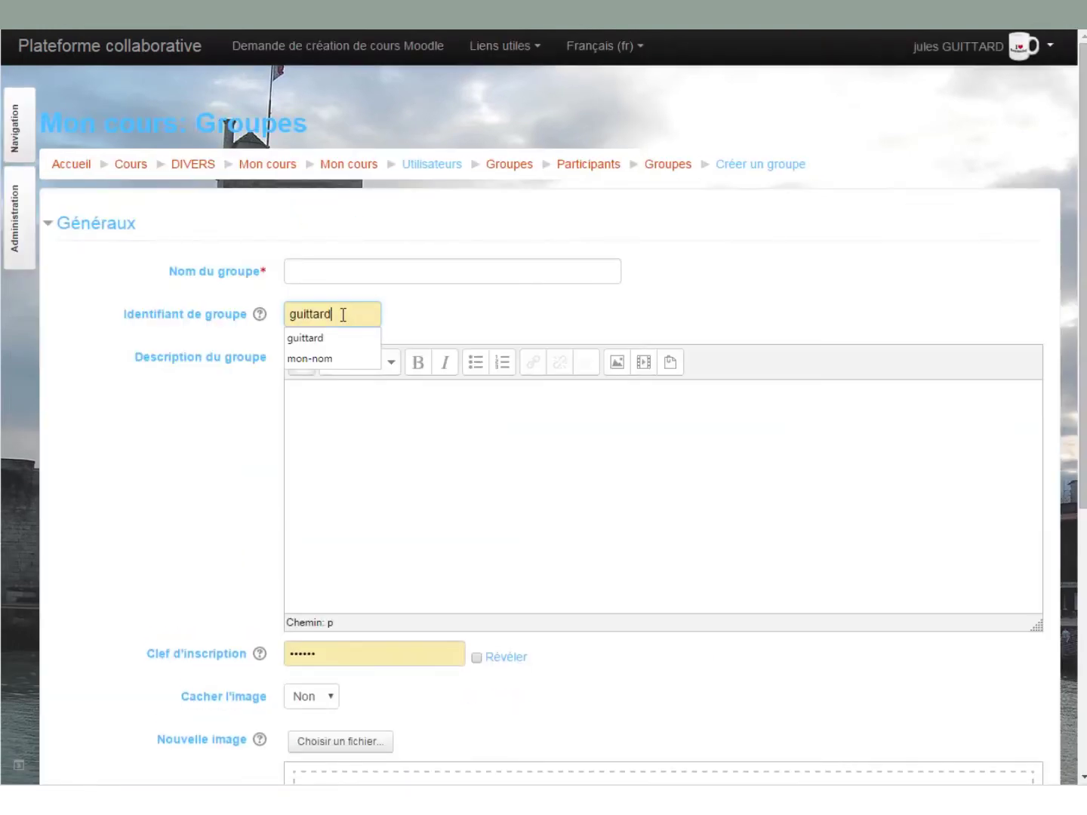
{"action": "double_click", "coordinate": [289, 315]}
{"action": "key", "text": "BackSpace"}
{"action": "left_click", "coordinate": [336, 272]}
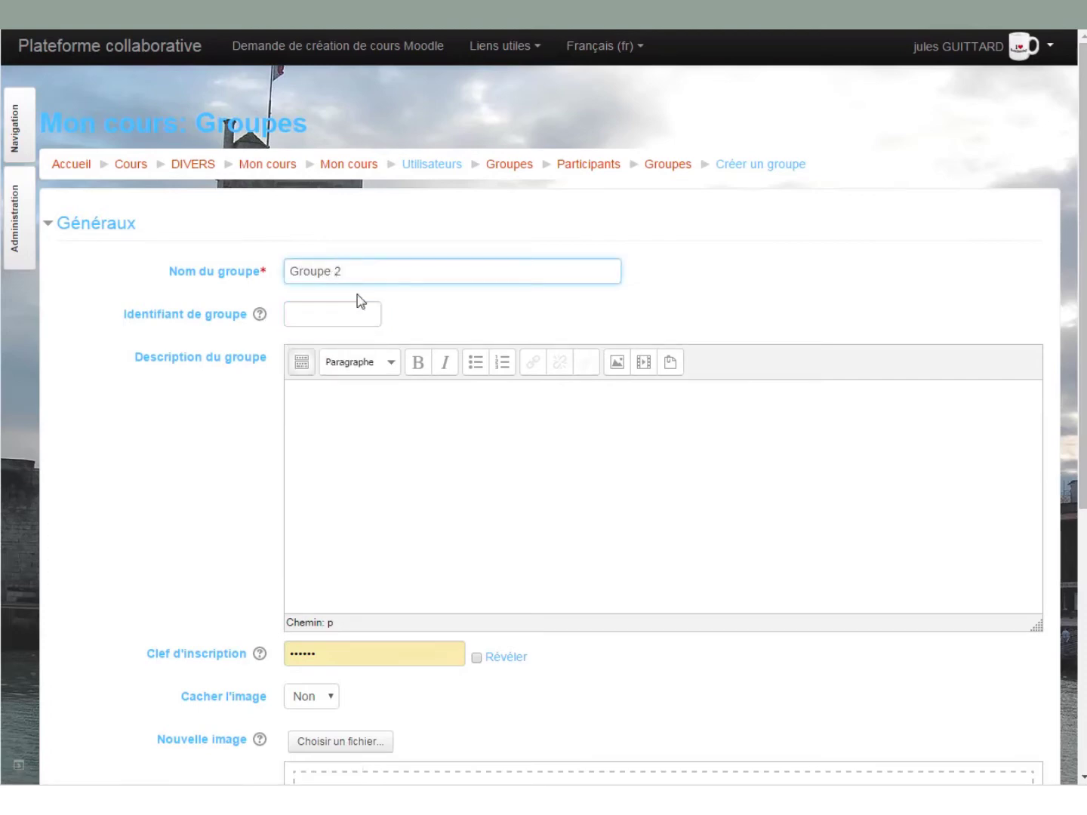
{"action": "scroll", "coordinate": [347, 543], "scroll_direction": "down", "scroll_amount": 2}
{"action": "left_click", "coordinate": [273, 483]}
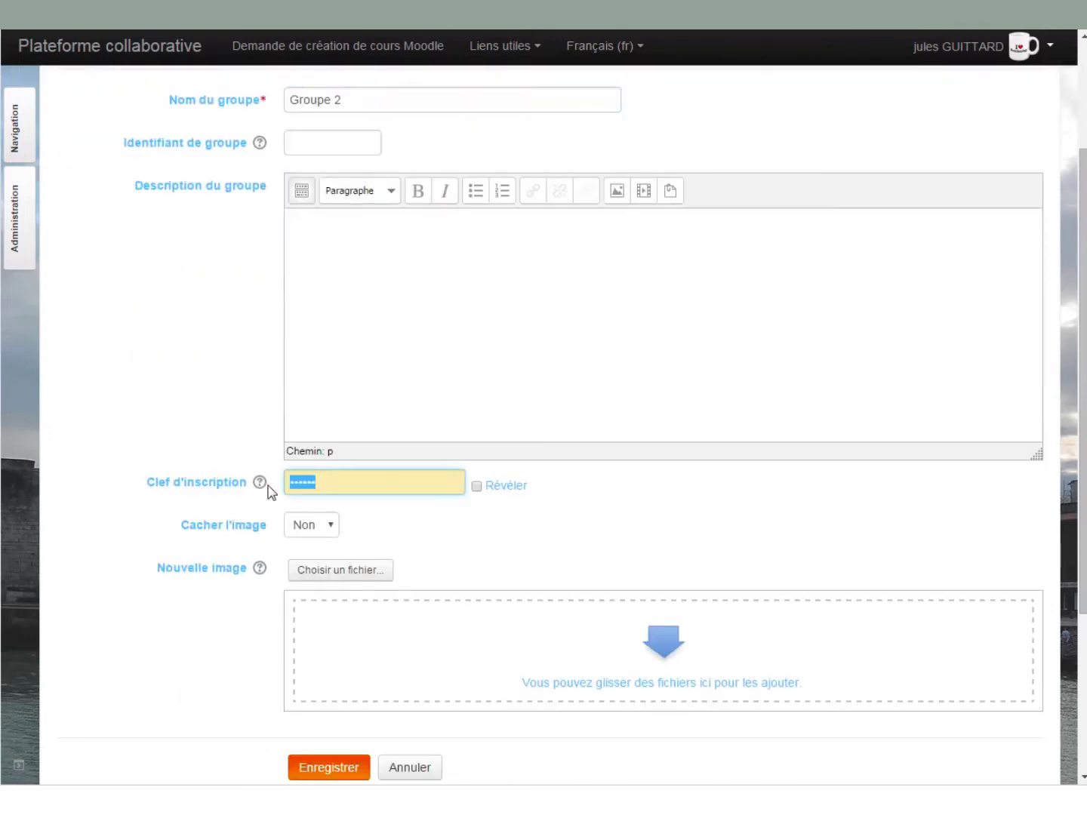
{"action": "key", "text": "BackSpace"}
{"action": "scroll", "coordinate": [310, 516], "scroll_direction": "down", "scroll_amount": 2}
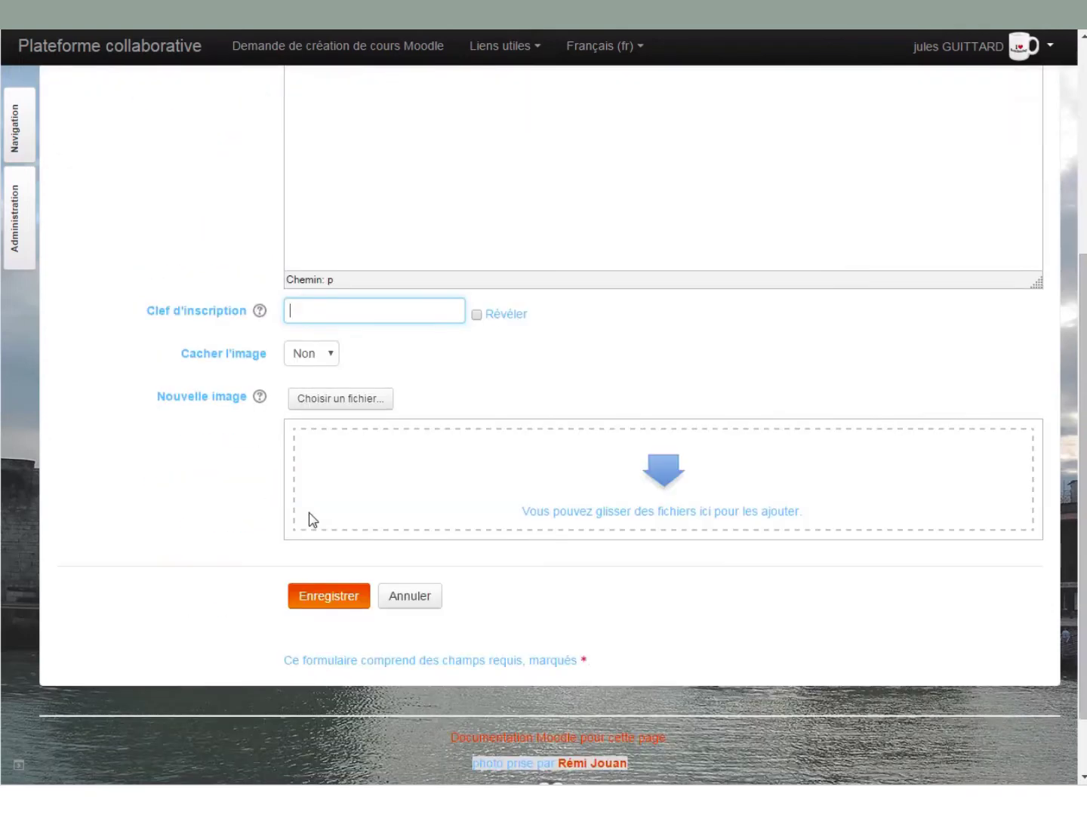
{"action": "left_click", "coordinate": [357, 609]}
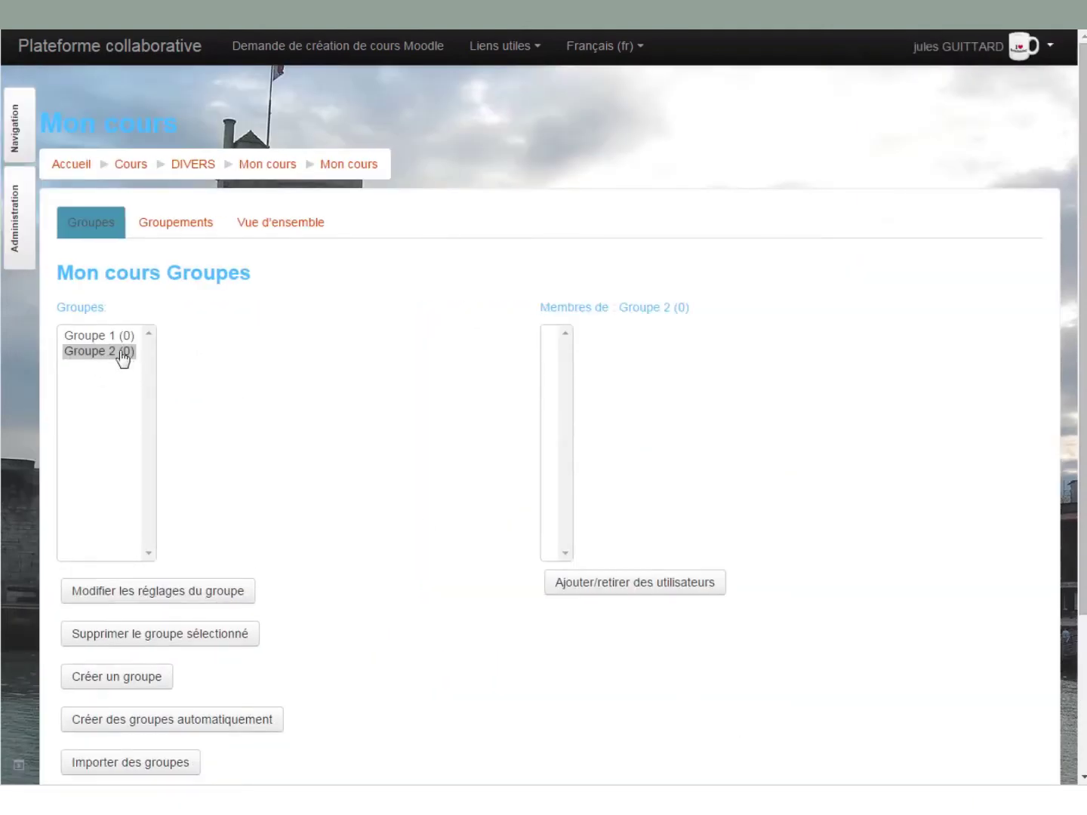
Add students A and C as members of Groupe 1 and return to the groups list.
{"action": "left_click", "coordinate": [102, 336]}
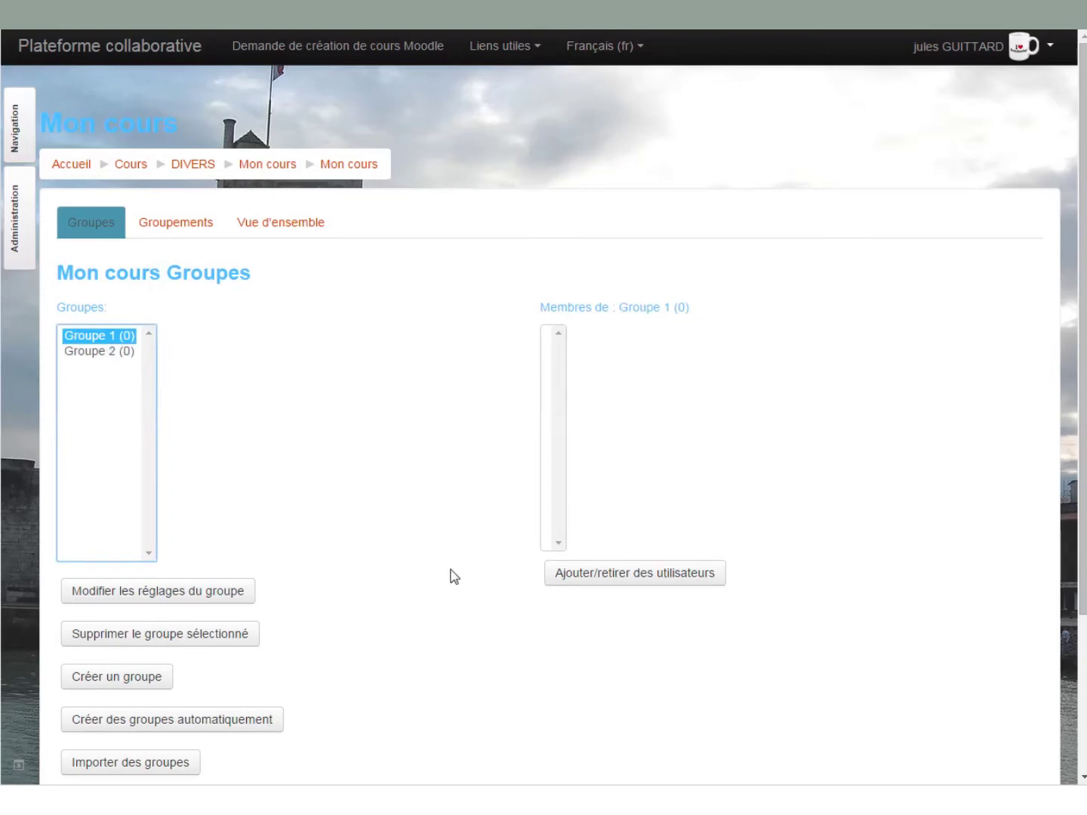
{"action": "left_click", "coordinate": [625, 574]}
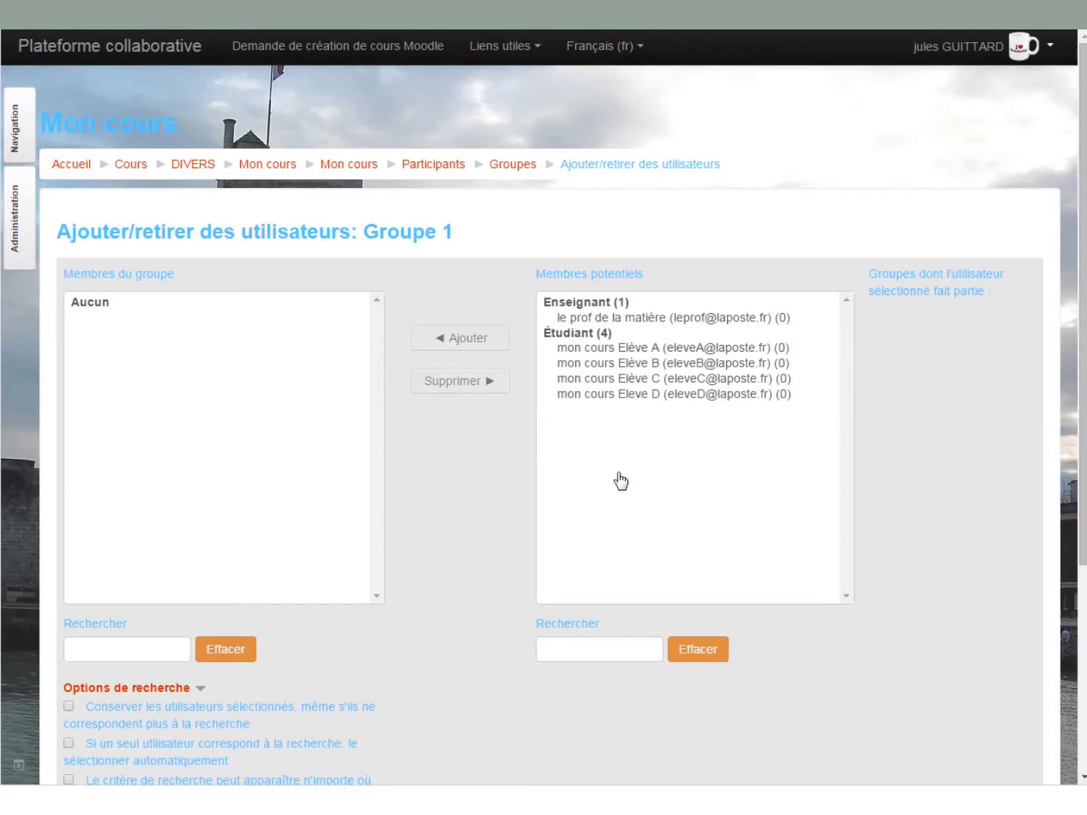
{"action": "left_click", "coordinate": [624, 350]}
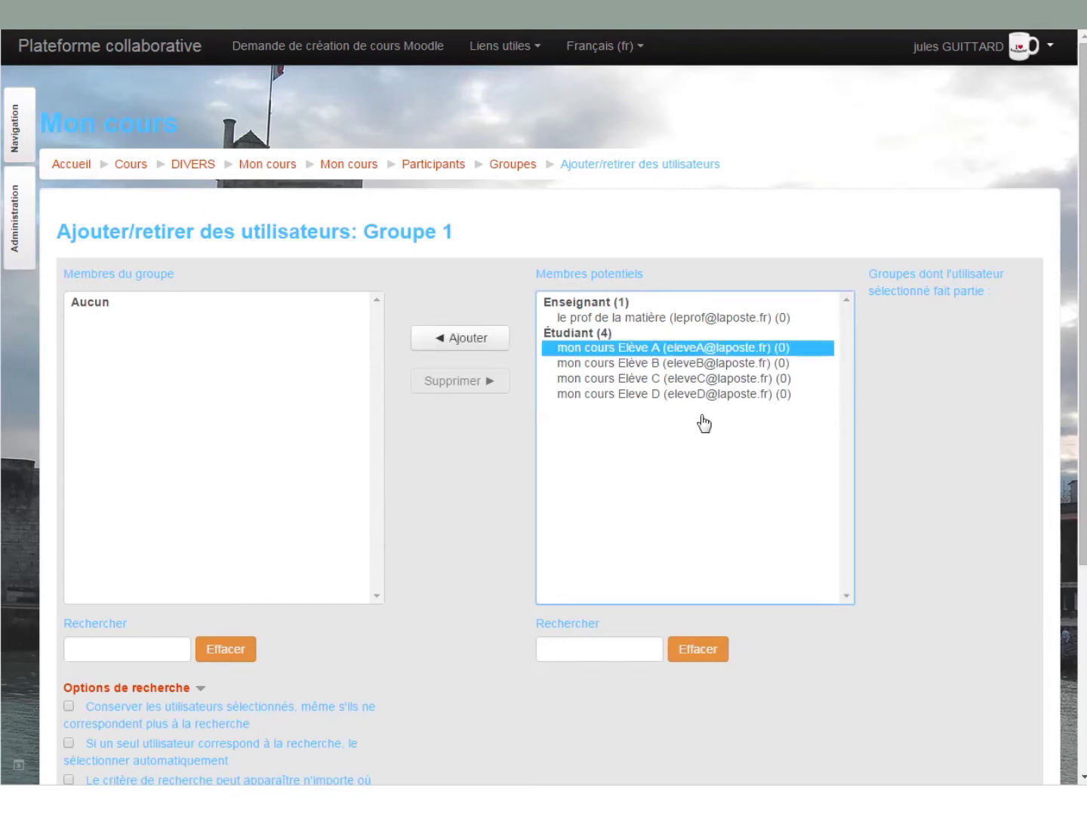
{"action": "left_click", "coordinate": [476, 350]}
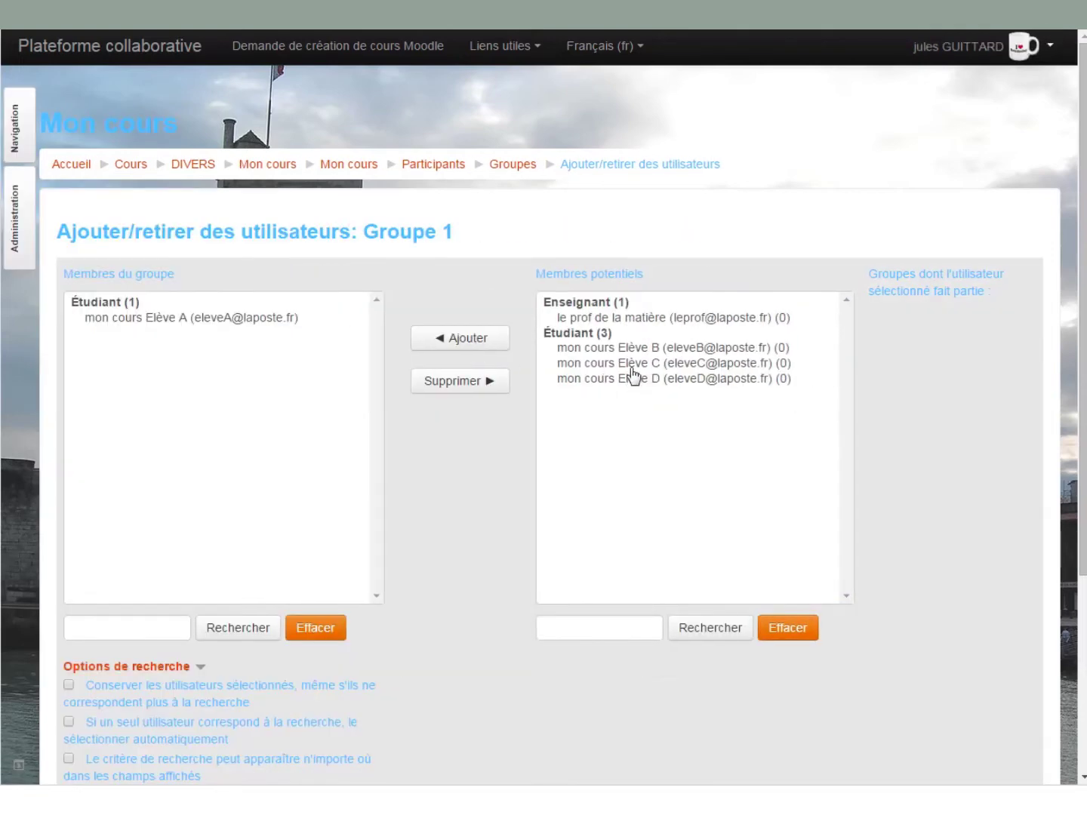
{"action": "left_click", "coordinate": [633, 365]}
{"action": "left_click", "coordinate": [468, 348]}
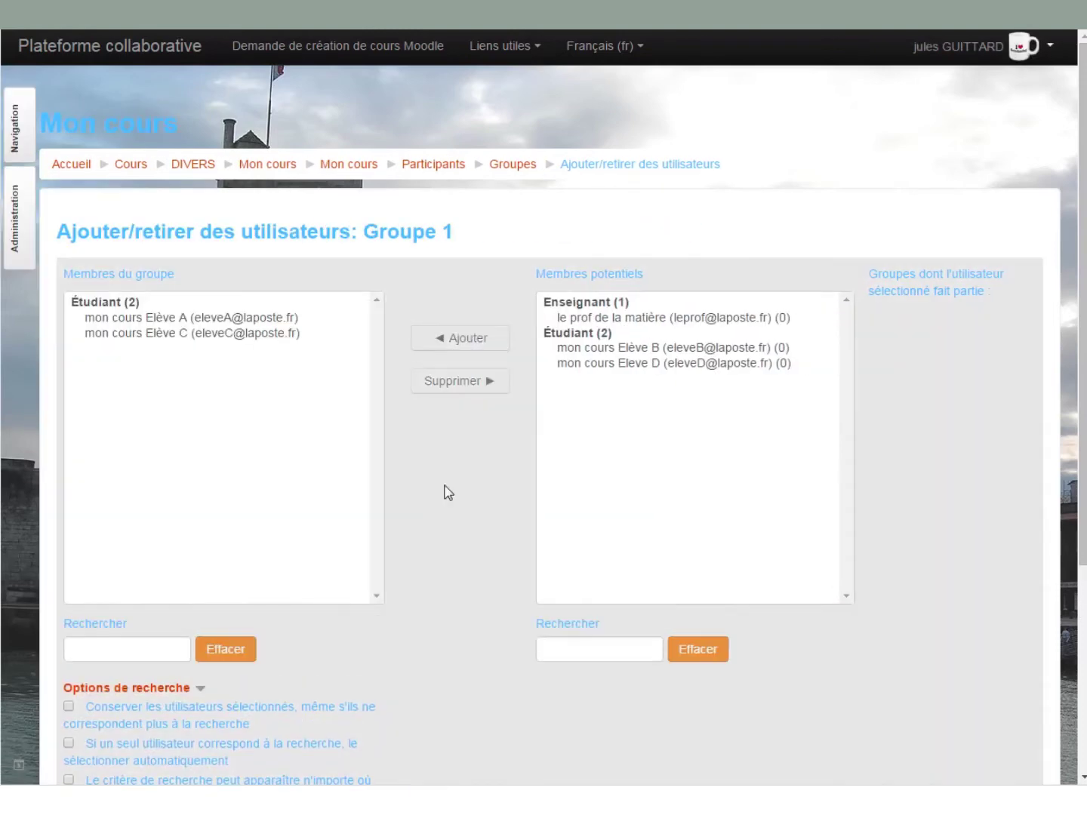
{"action": "scroll", "coordinate": [448, 492], "scroll_direction": "down", "scroll_amount": 3}
{"action": "left_click", "coordinate": [174, 679]}
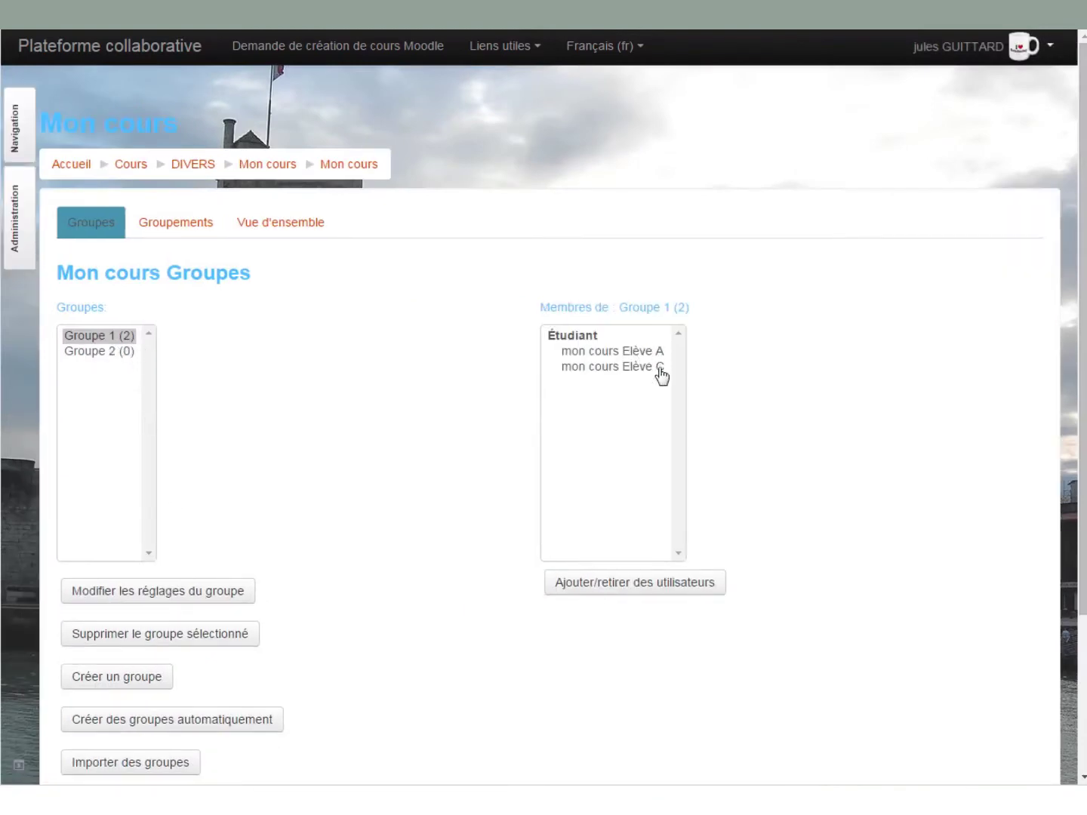
Add students B and D as members of Groupe 2 and return to the groups list.
{"action": "left_click", "coordinate": [102, 353]}
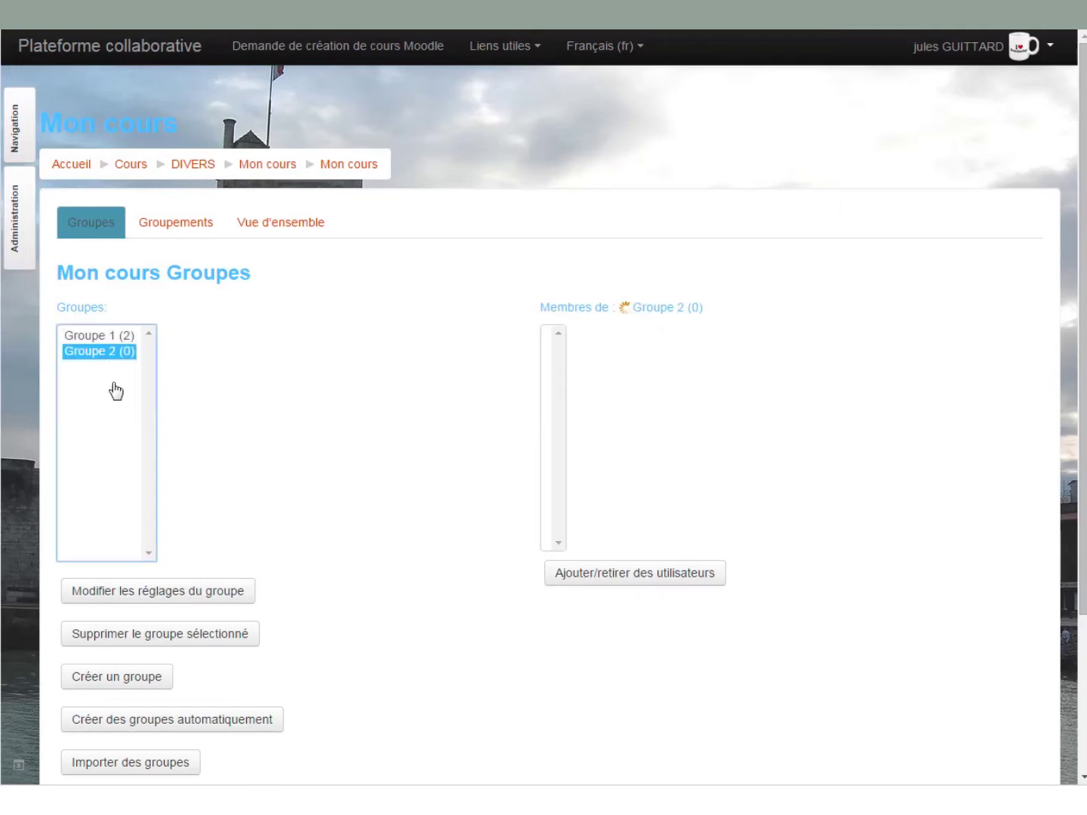
{"action": "left_click", "coordinate": [611, 574]}
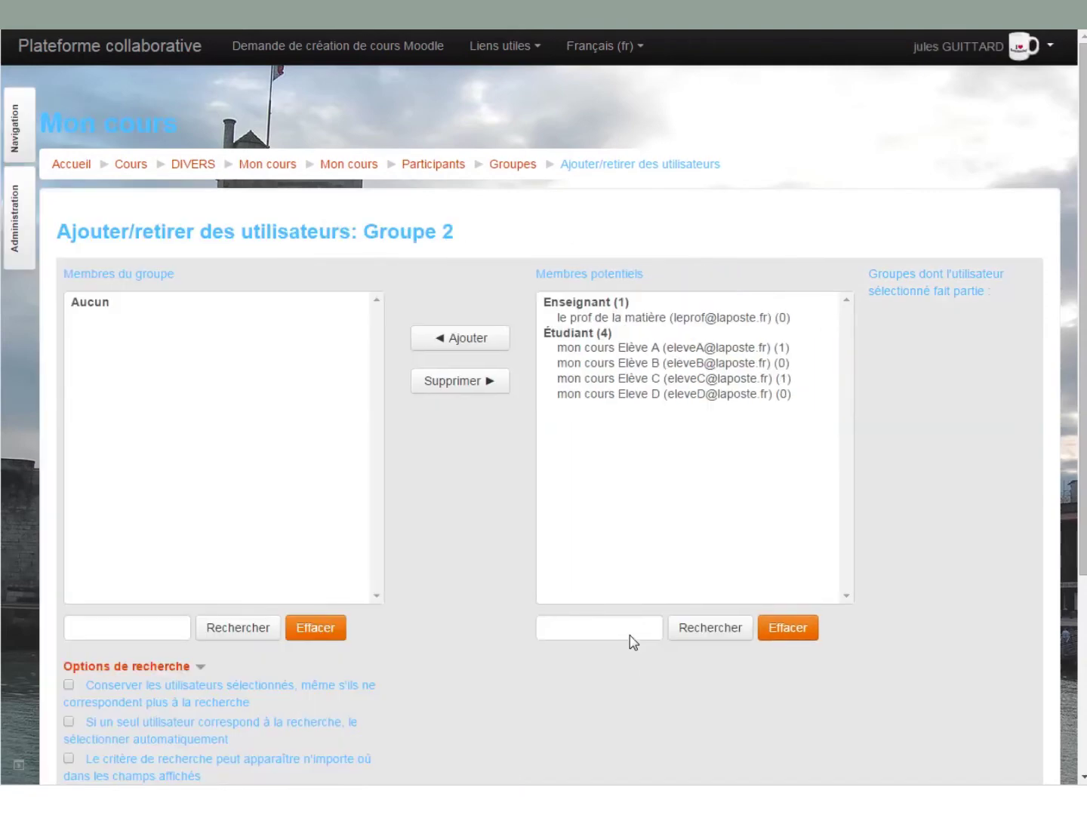
{"action": "left_click", "coordinate": [641, 366]}
{"action": "left_click", "coordinate": [474, 338]}
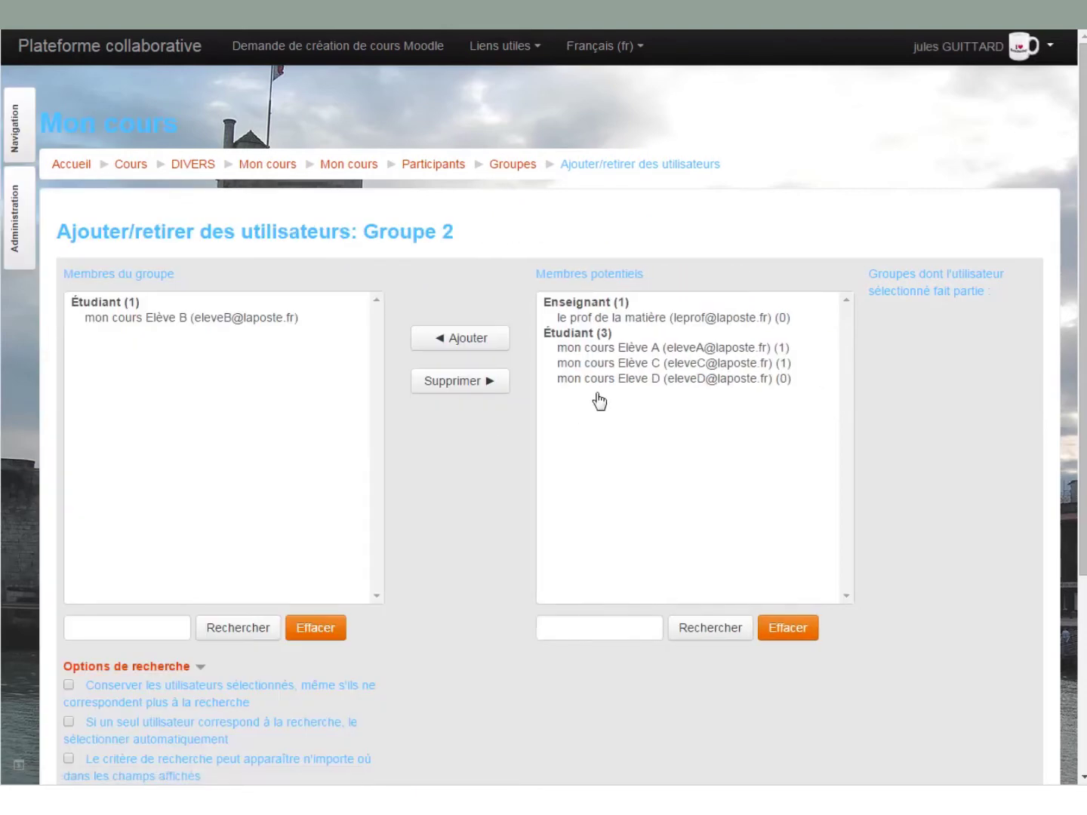
{"action": "left_click", "coordinate": [611, 378]}
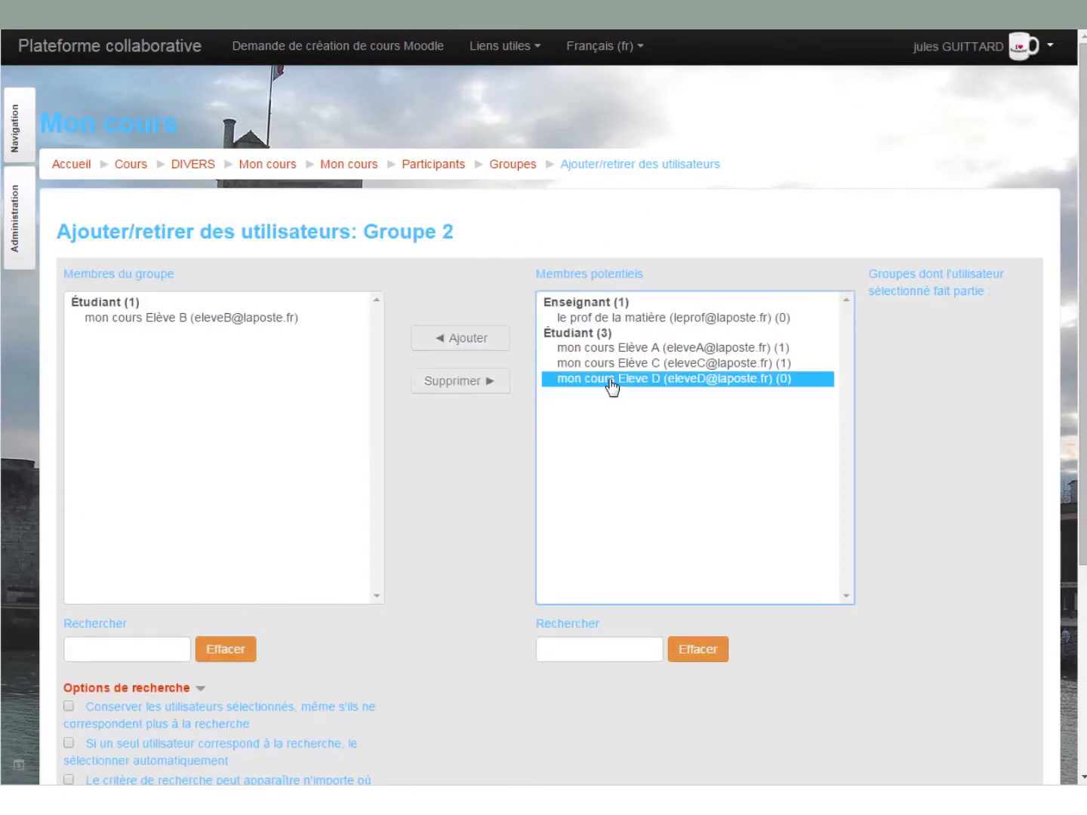
{"action": "left_click", "coordinate": [478, 342]}
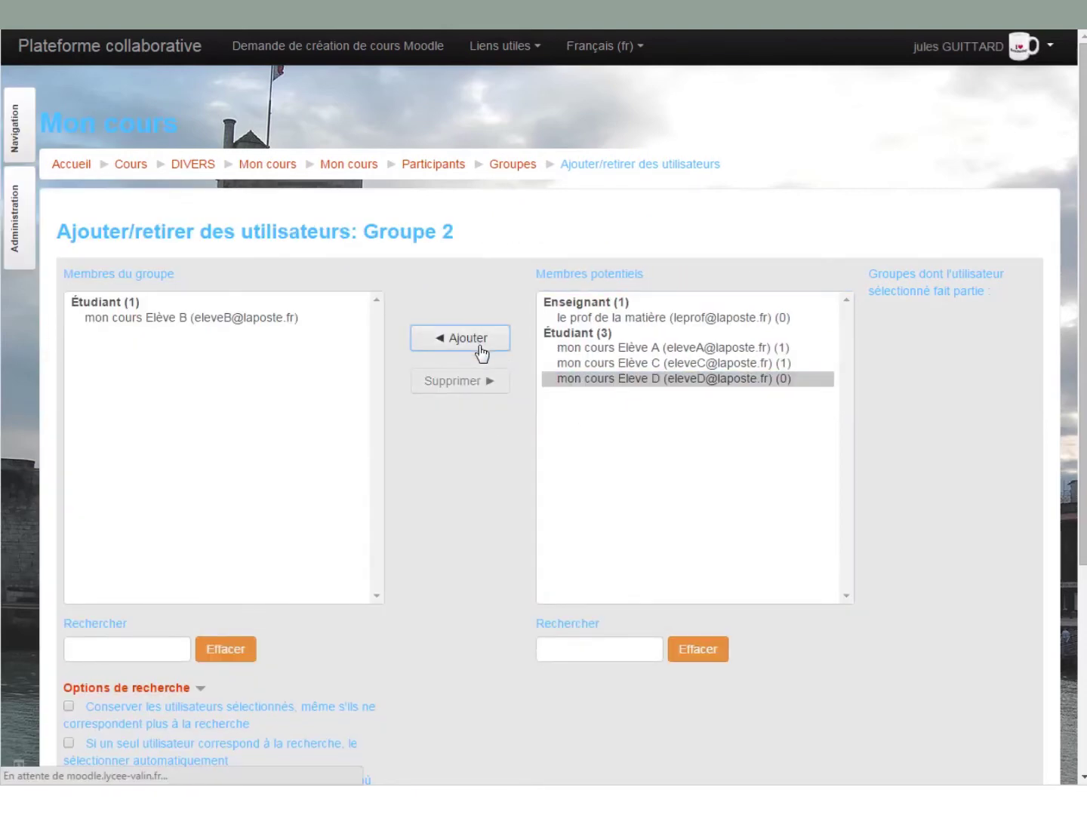
{"action": "scroll", "coordinate": [172, 654], "scroll_direction": "down", "scroll_amount": 2}
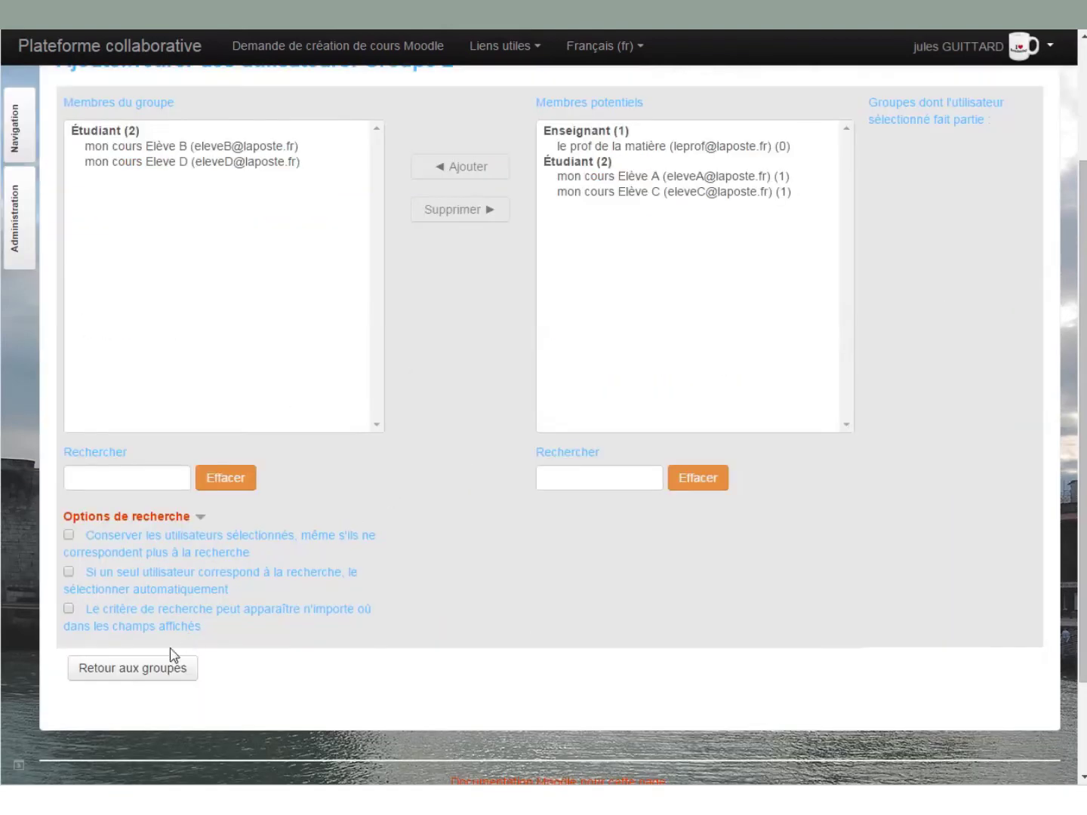
{"action": "left_click", "coordinate": [153, 667]}
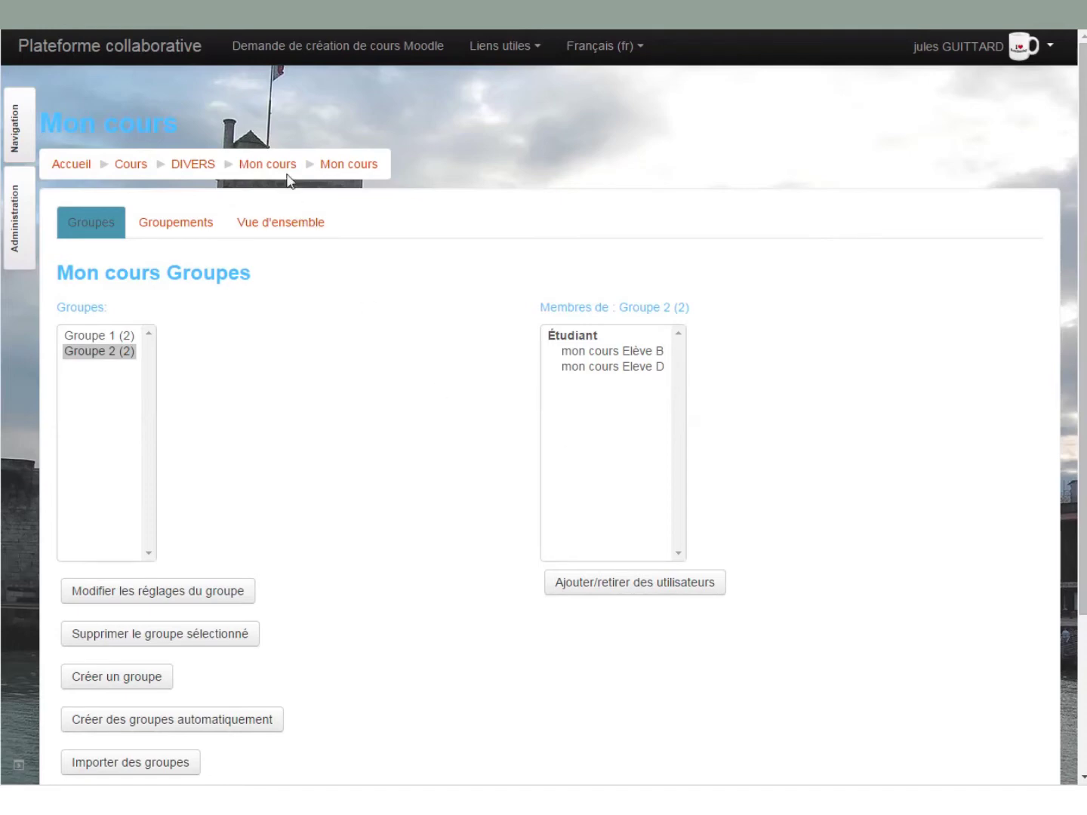
Turn on editing mode for the Mon cours course and add a Wiki activity to the Les Wikis section.
{"action": "left_click", "coordinate": [345, 173]}
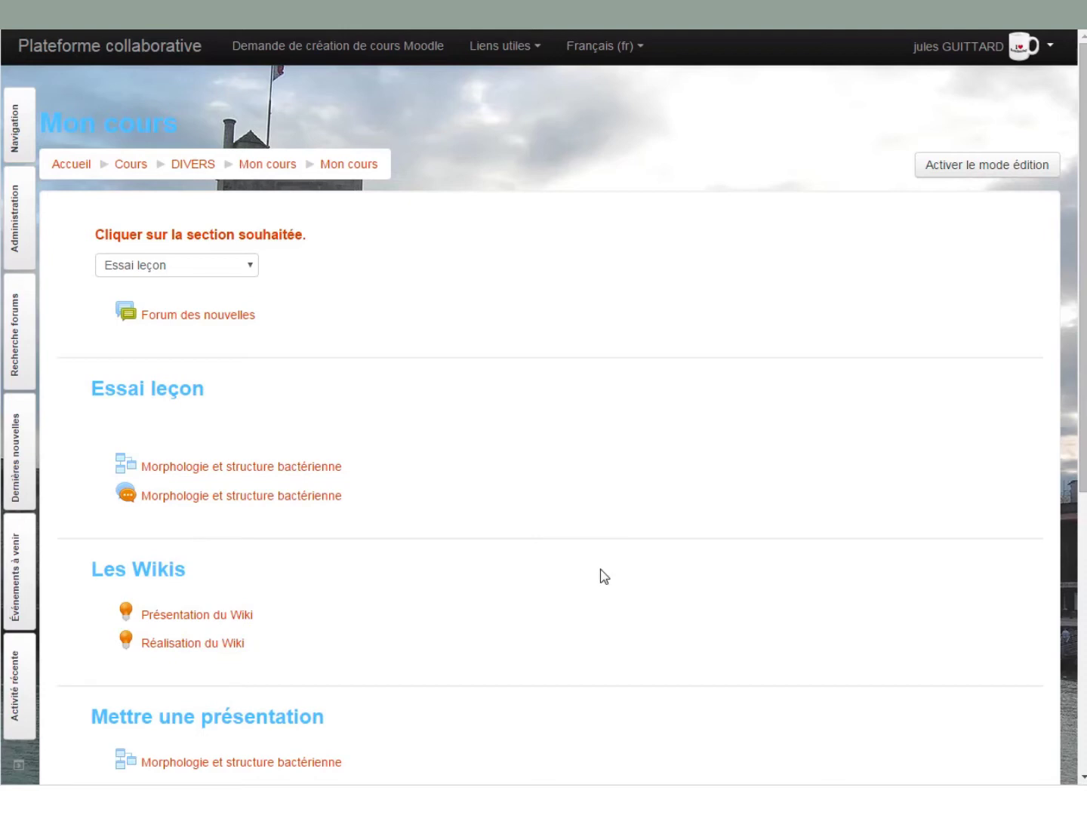
{"action": "left_click", "coordinate": [992, 178]}
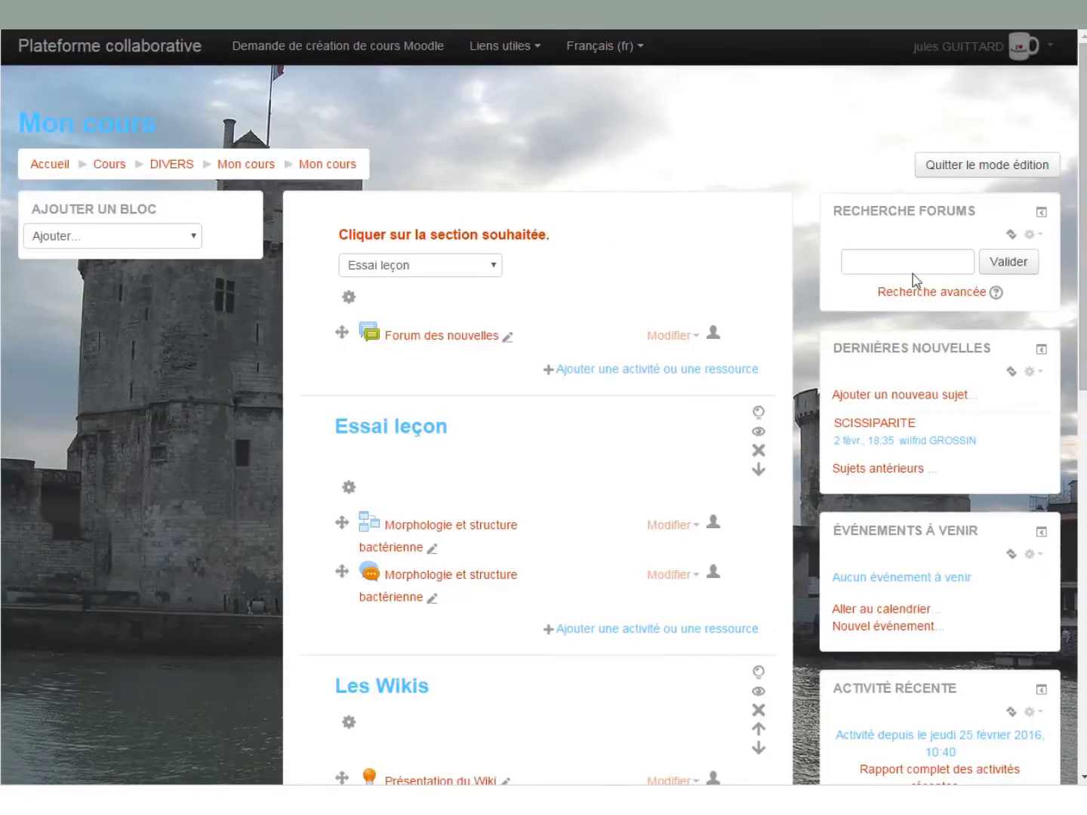
{"action": "scroll", "coordinate": [653, 353], "scroll_direction": "down", "scroll_amount": 3}
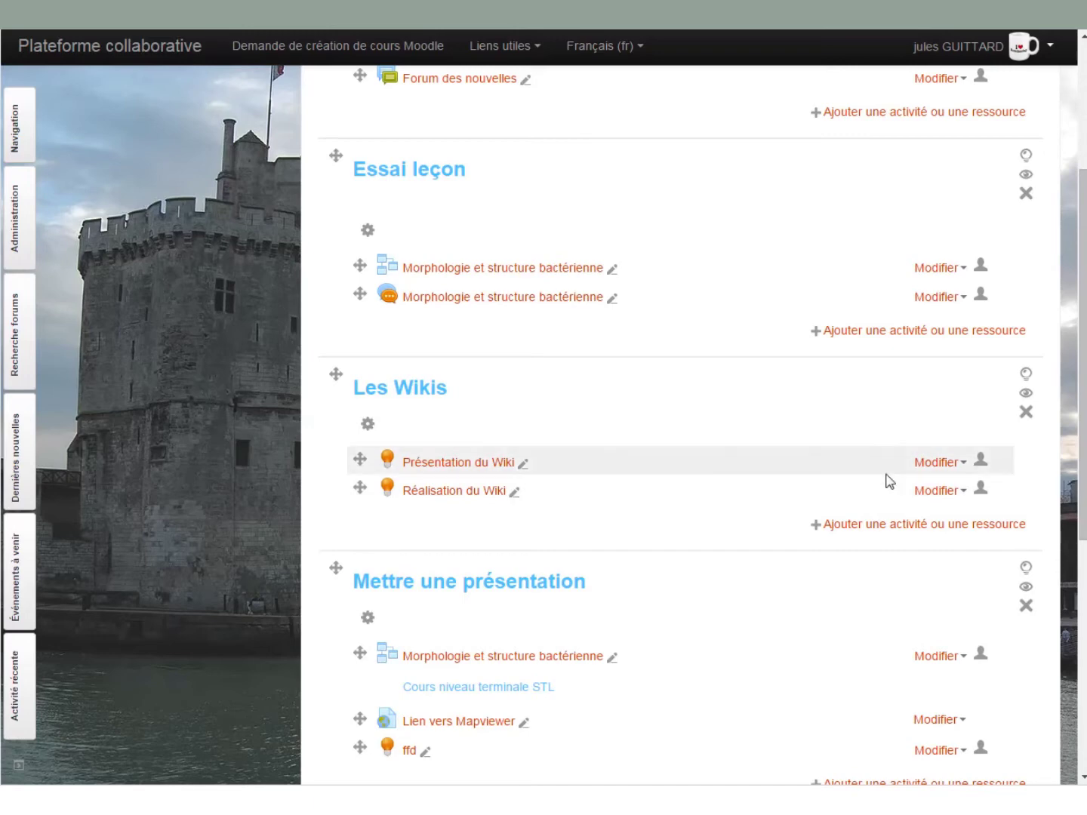
{"action": "left_click", "coordinate": [900, 534]}
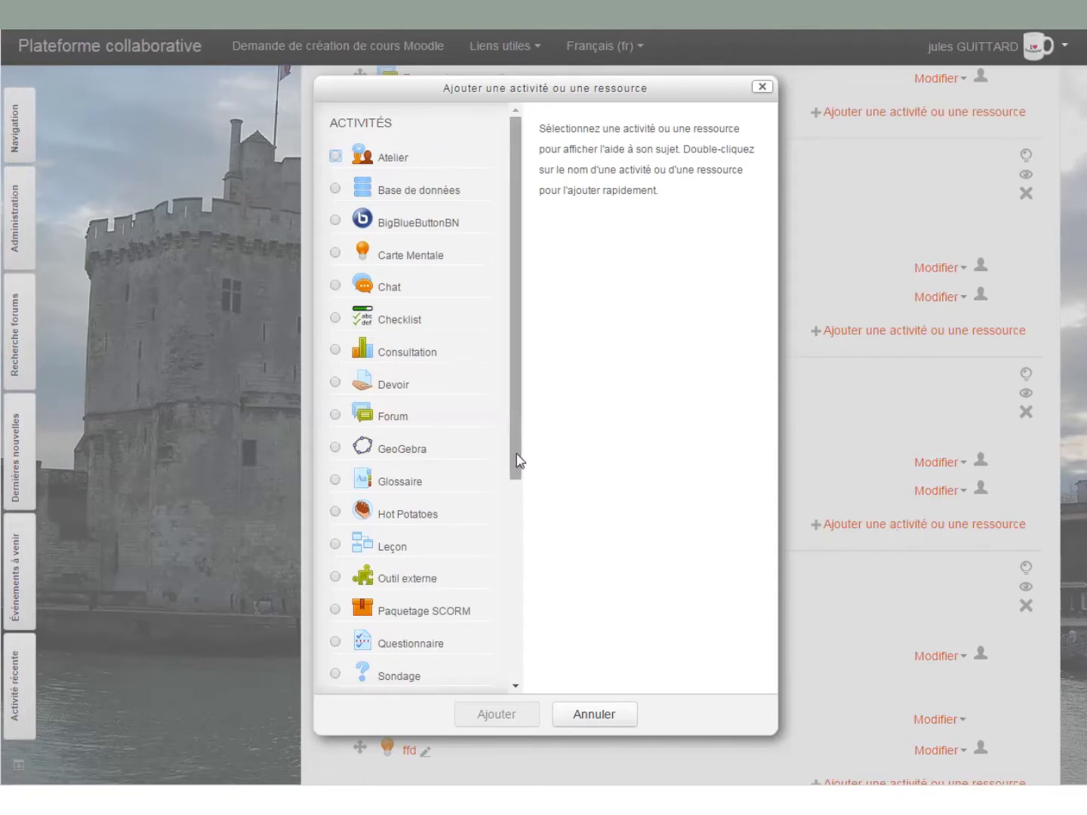
{"action": "left_click_drag", "start_coordinate": [516, 473], "coordinate": [521, 619]}
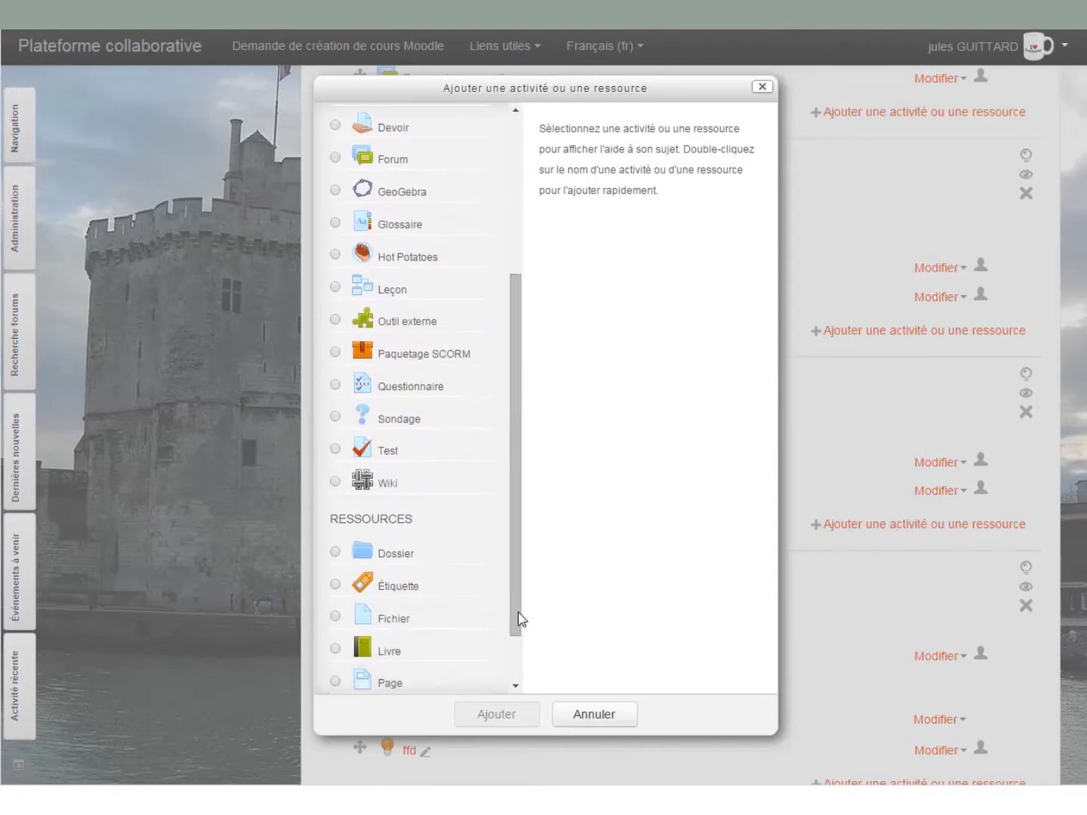
{"action": "left_click", "coordinate": [336, 482]}
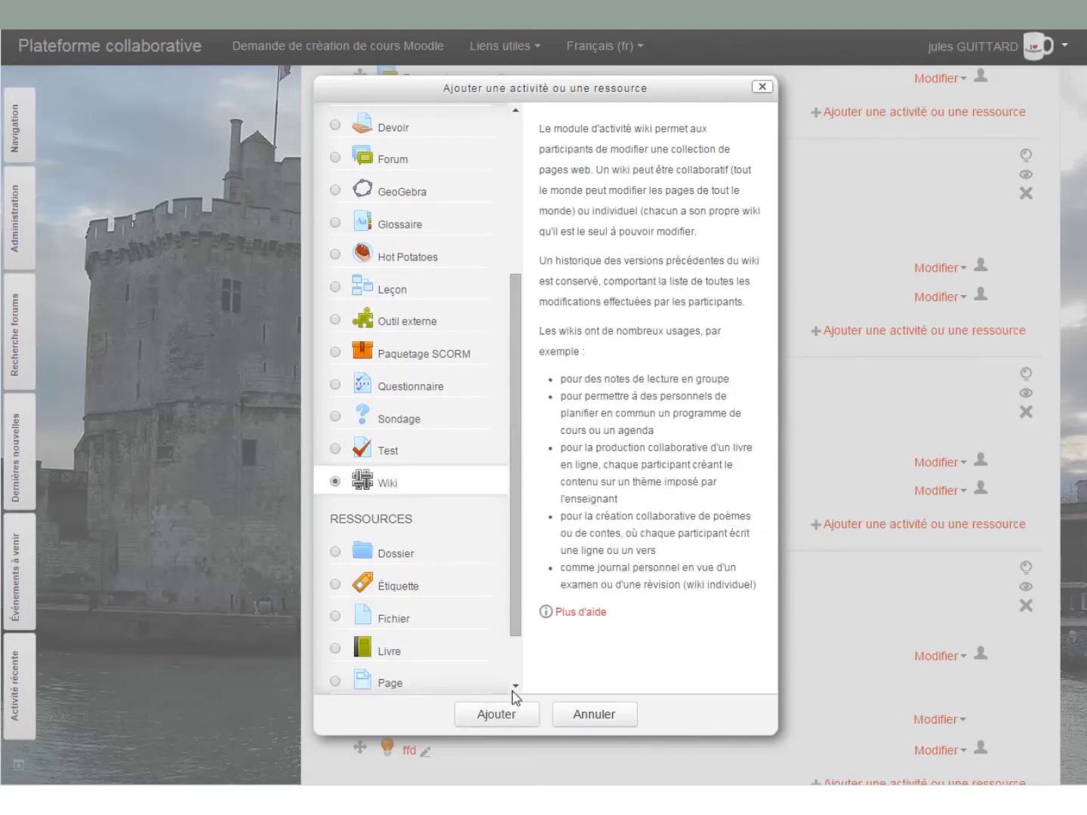
{"action": "left_click", "coordinate": [509, 720]}
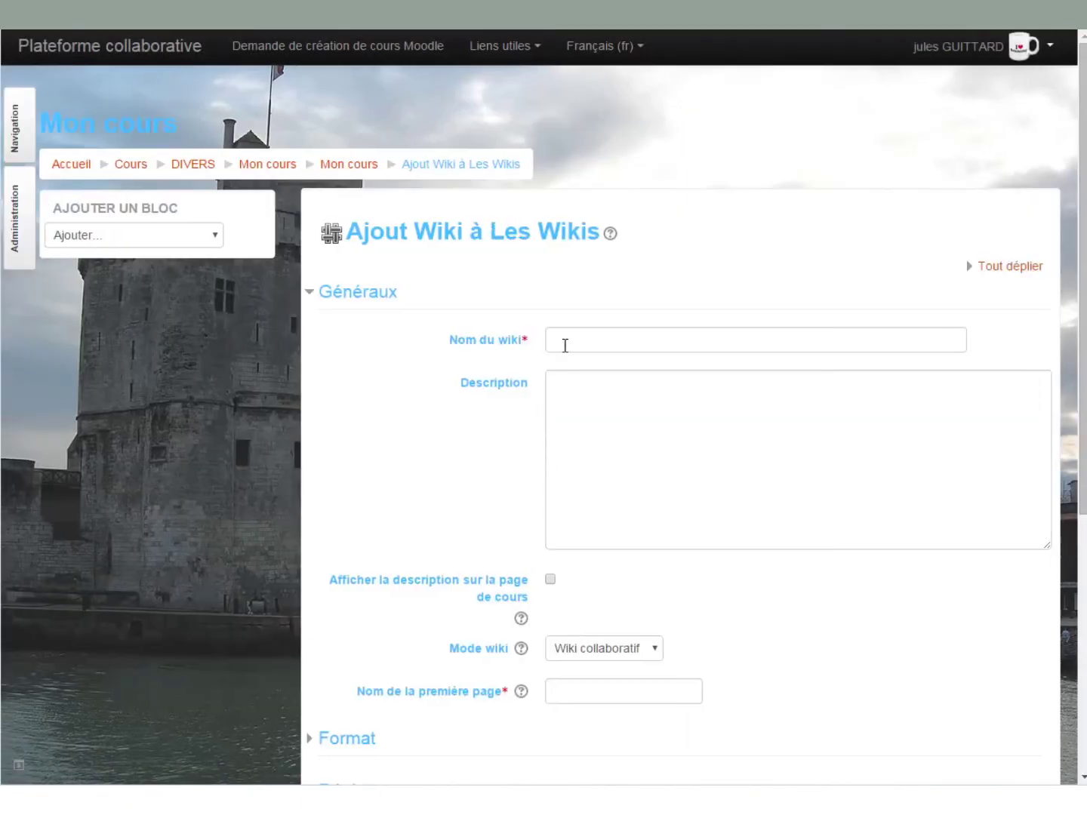
Name the wiki PTA, keep its mode as Wiki collaboratif and name the first page Notre WIKI.
{"action": "left_click", "coordinate": [564, 342]}
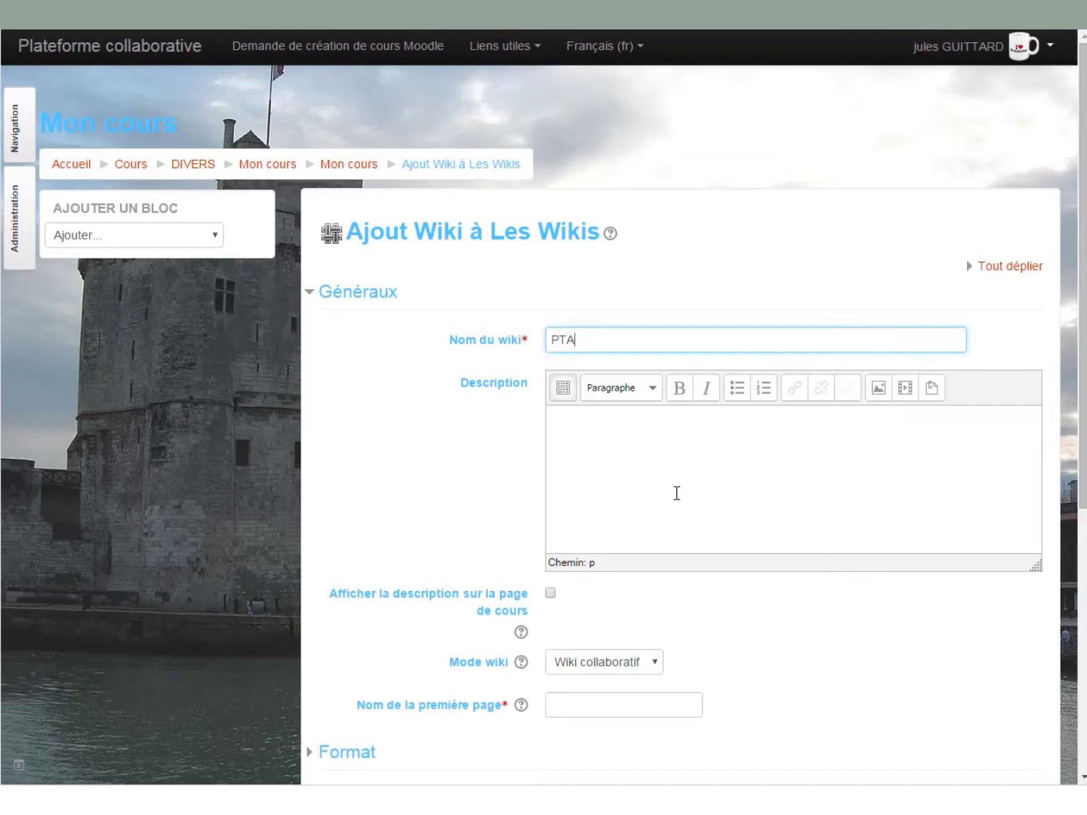
{"action": "scroll", "coordinate": [676, 492], "scroll_direction": "down", "scroll_amount": 1}
{"action": "left_click", "coordinate": [656, 580]}
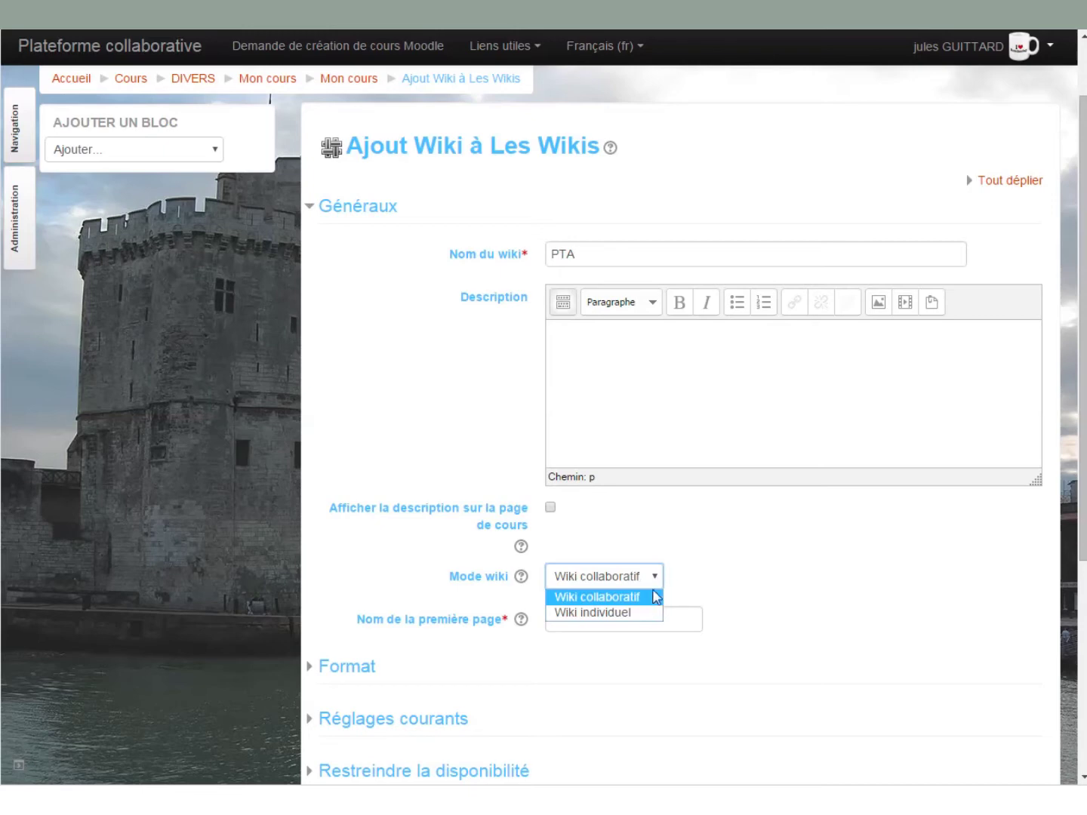
{"action": "left_click", "coordinate": [655, 583]}
{"action": "scroll", "coordinate": [742, 578], "scroll_direction": "down", "scroll_amount": 1}
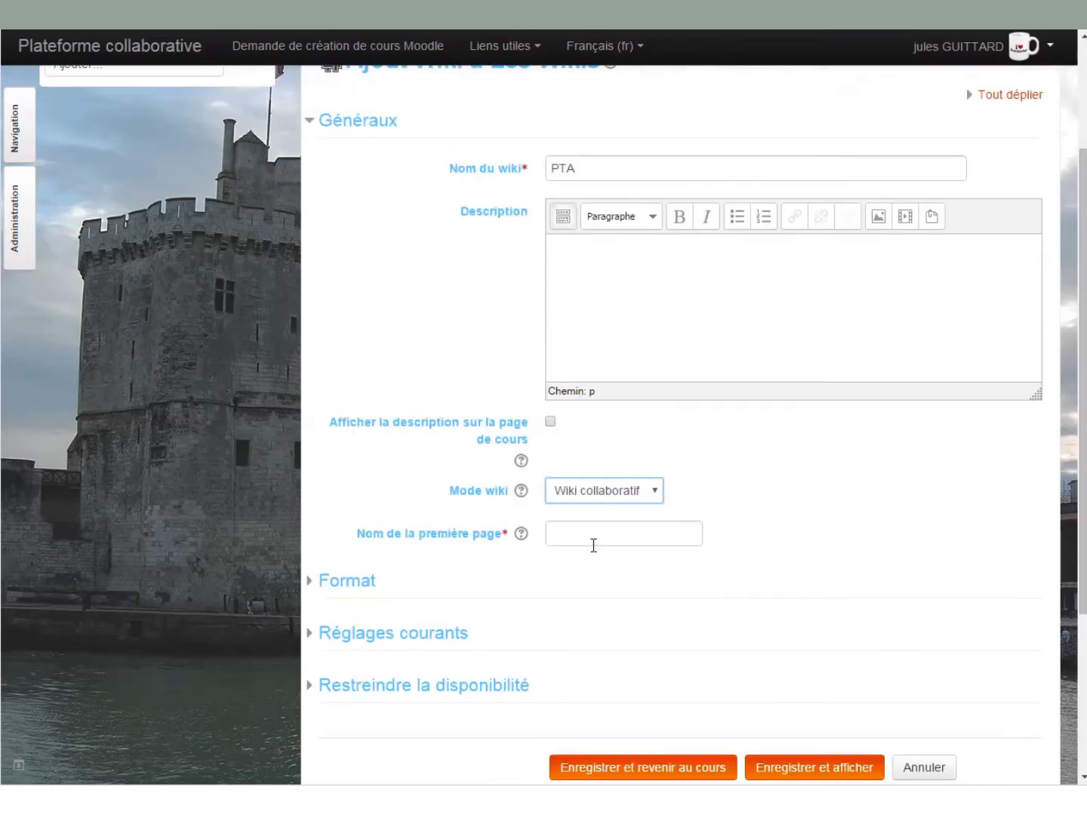
{"action": "left_click", "coordinate": [590, 544]}
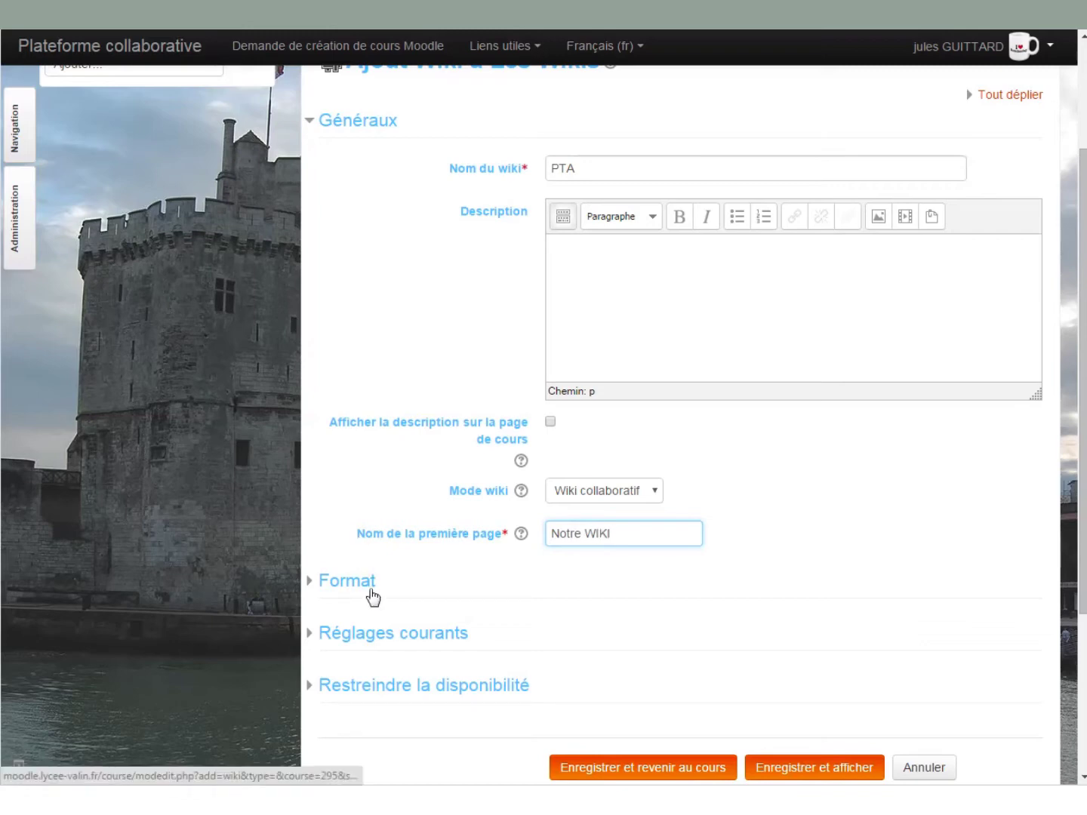
Review the wiki's format options and set its group mode to Groupes séparés in the common settings.
{"action": "left_click", "coordinate": [371, 594]}
{"action": "scroll", "coordinate": [675, 608], "scroll_direction": "down", "scroll_amount": 3}
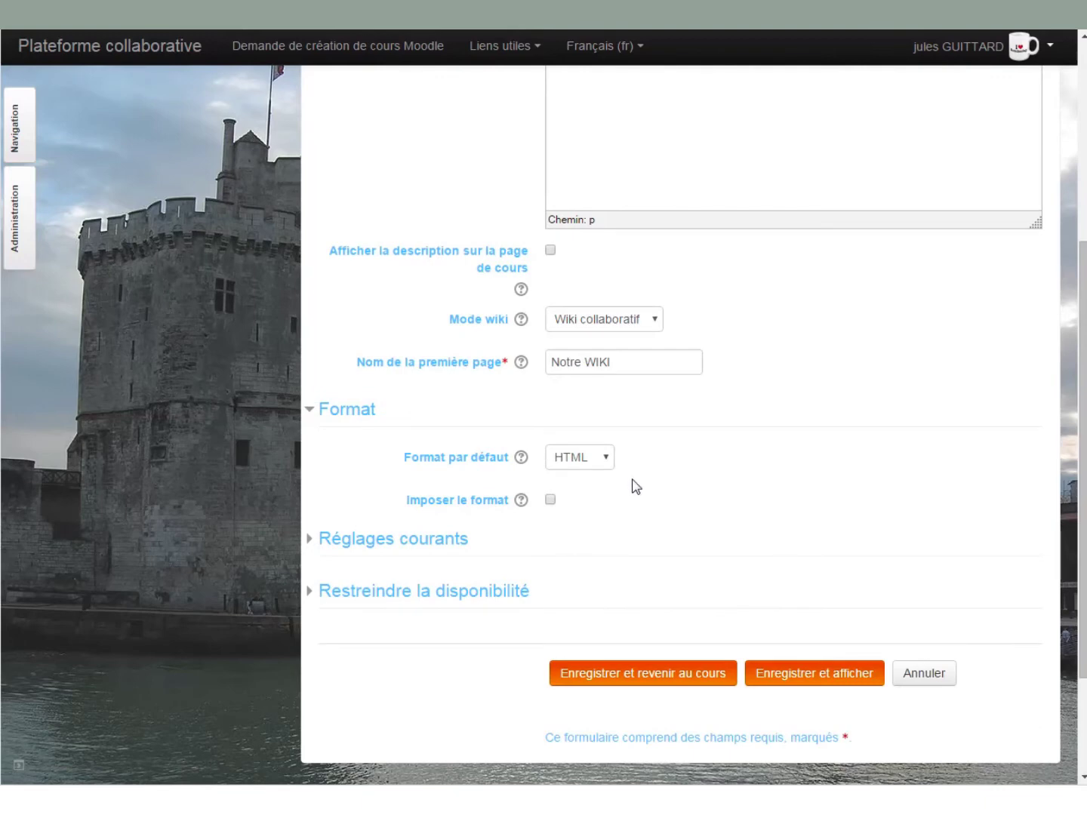
{"action": "scroll", "coordinate": [636, 486], "scroll_direction": "down", "scroll_amount": 2}
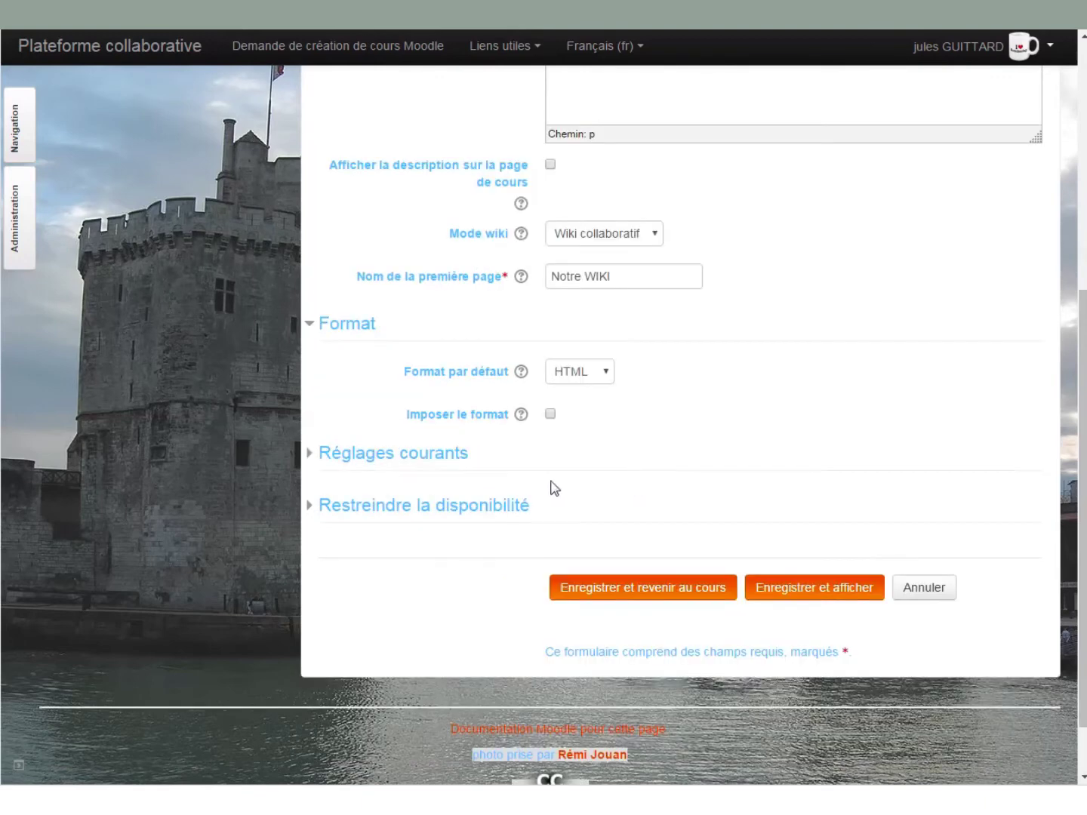
{"action": "left_click", "coordinate": [458, 465]}
{"action": "scroll", "coordinate": [694, 477], "scroll_direction": "down", "scroll_amount": 2}
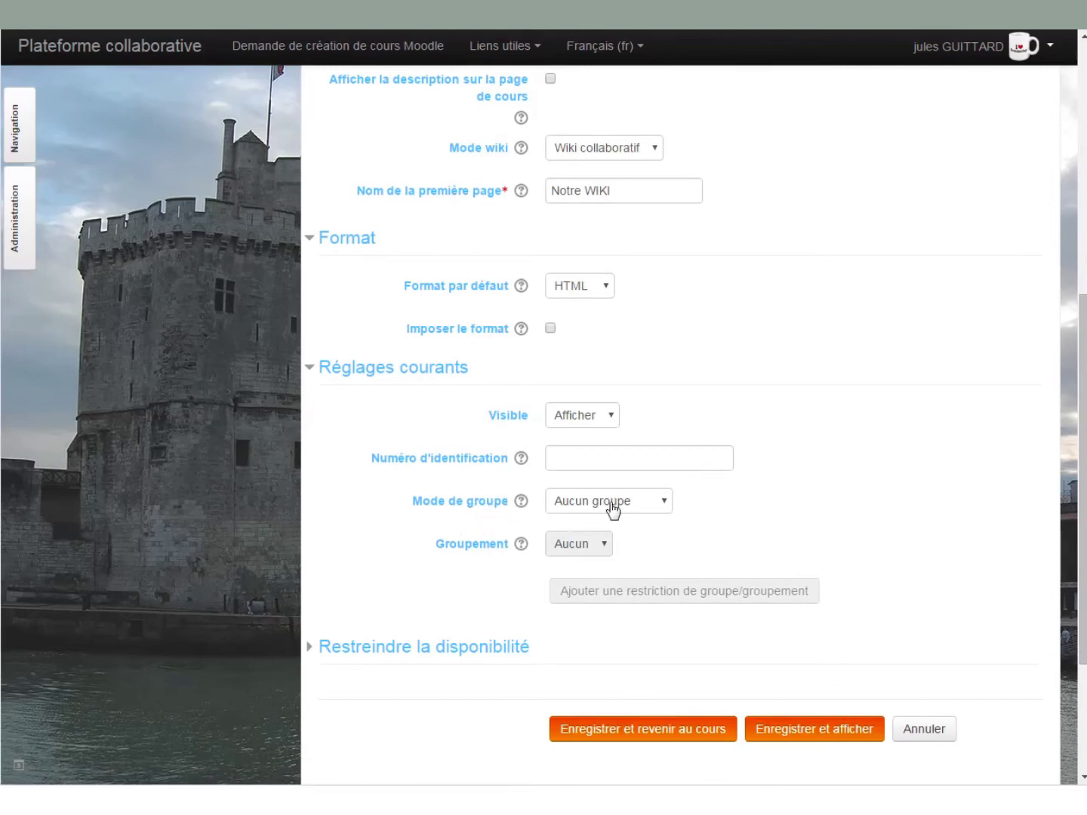
{"action": "left_click", "coordinate": [664, 506]}
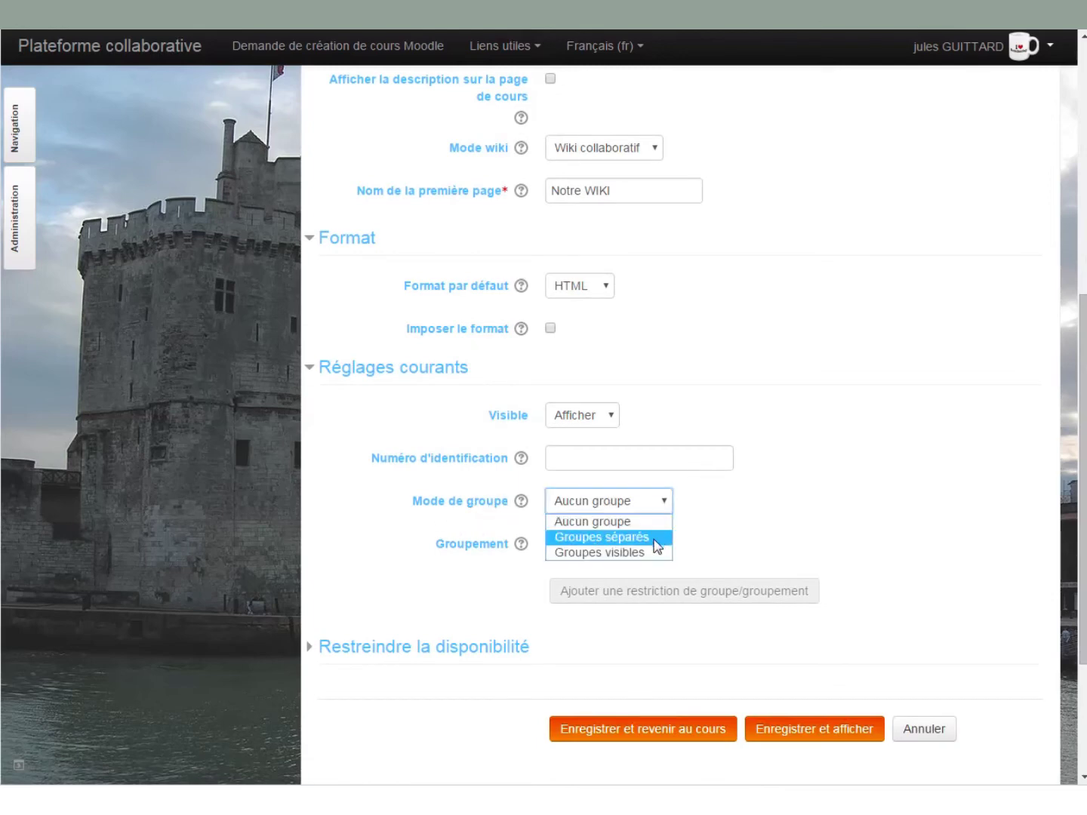
{"action": "left_click", "coordinate": [655, 537]}
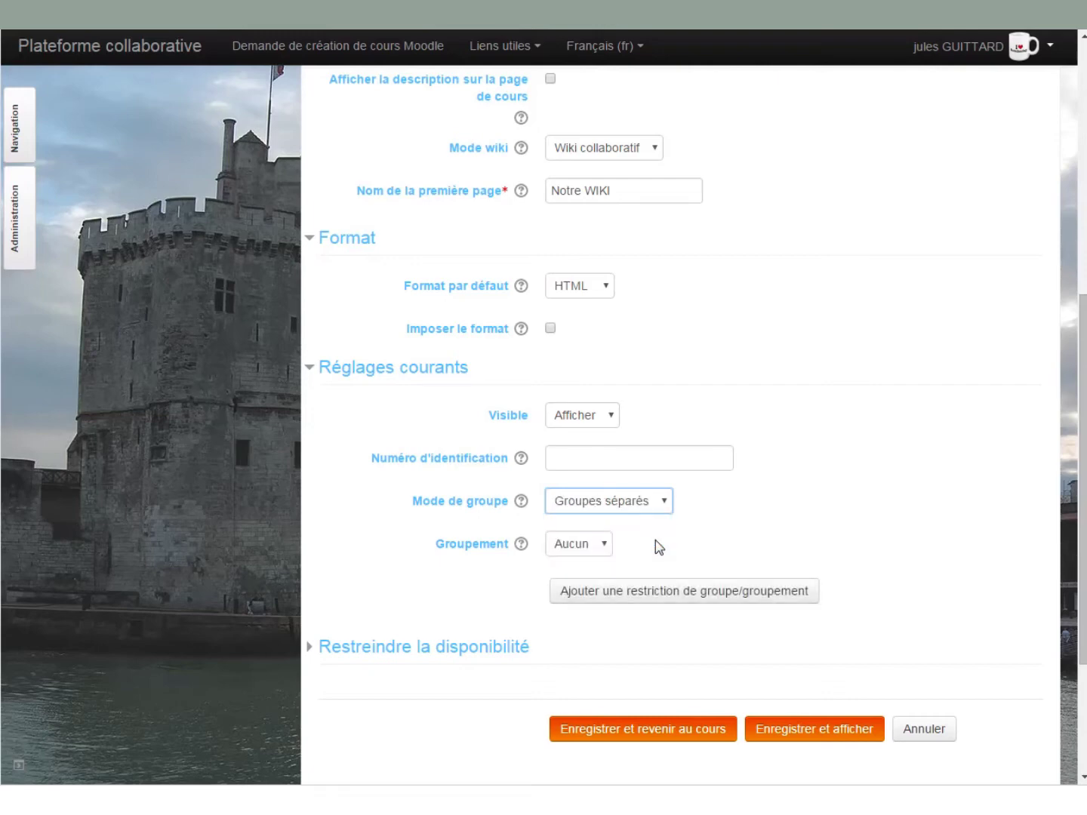
Add a group access restriction to the wiki that requires membership of Groupe 1.
{"action": "scroll", "coordinate": [679, 538], "scroll_direction": "down", "scroll_amount": 1}
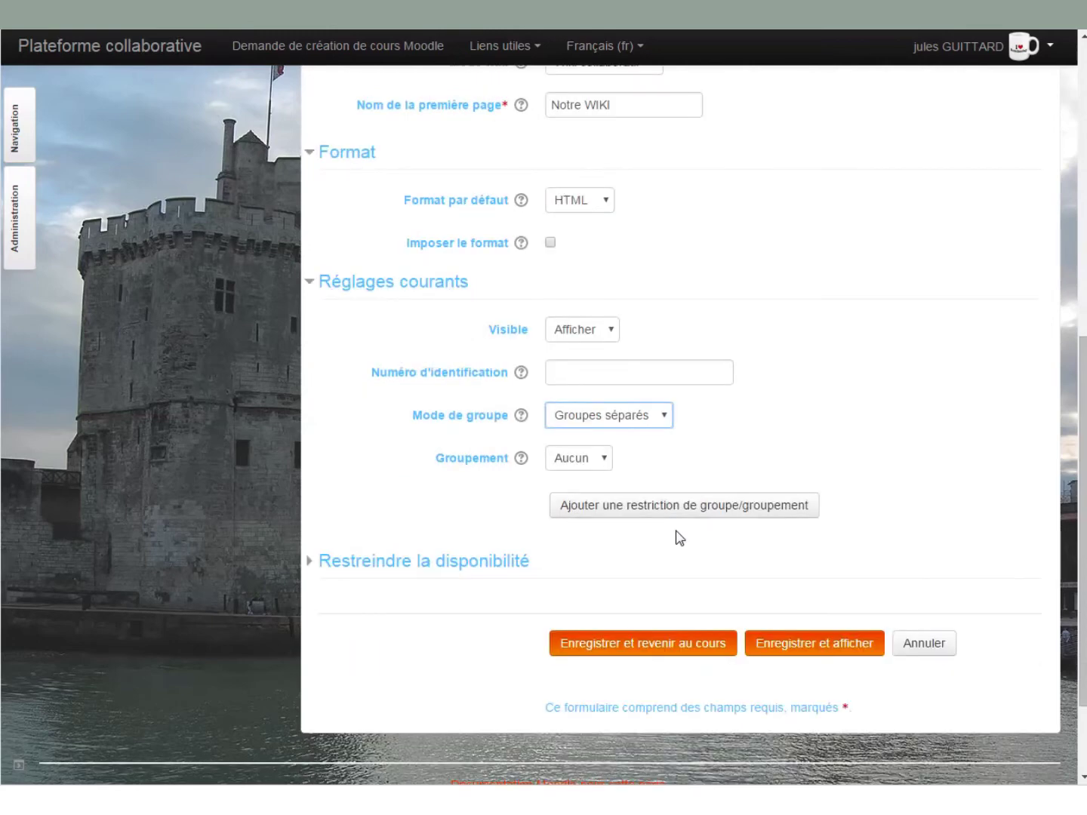
{"action": "scroll", "coordinate": [680, 538], "scroll_direction": "down", "scroll_amount": 1}
{"action": "left_click", "coordinate": [503, 482]}
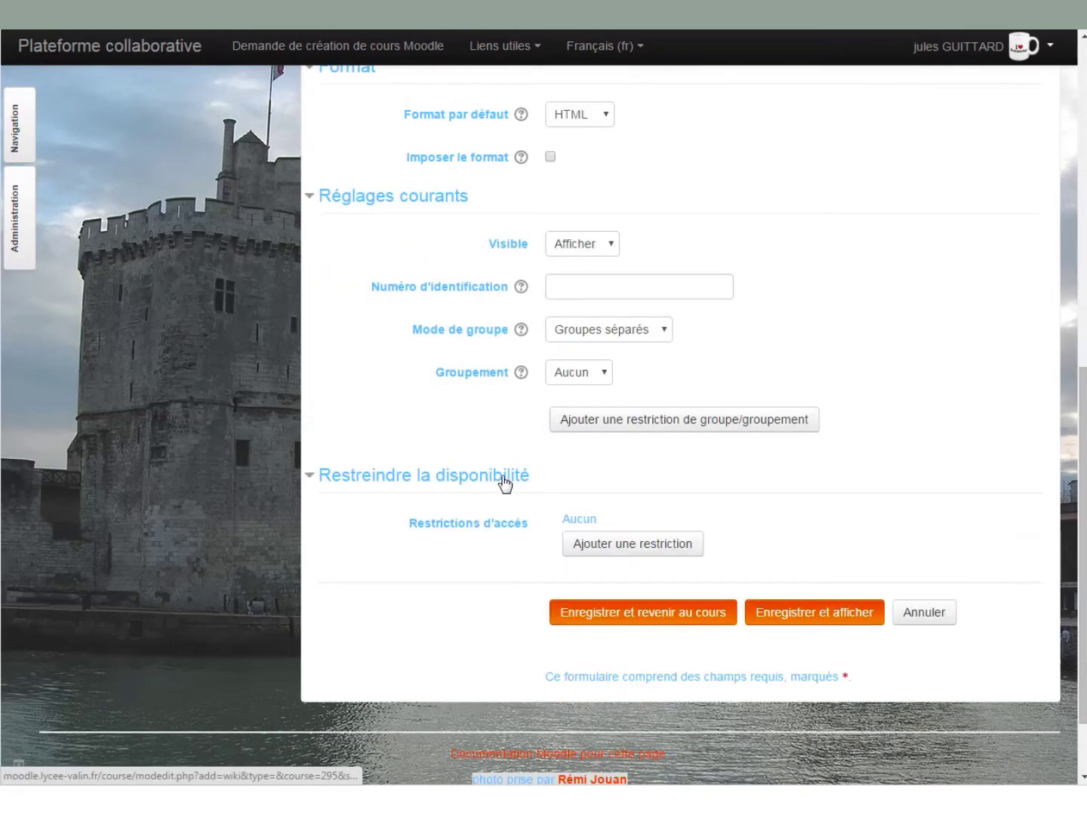
{"action": "left_click", "coordinate": [621, 547]}
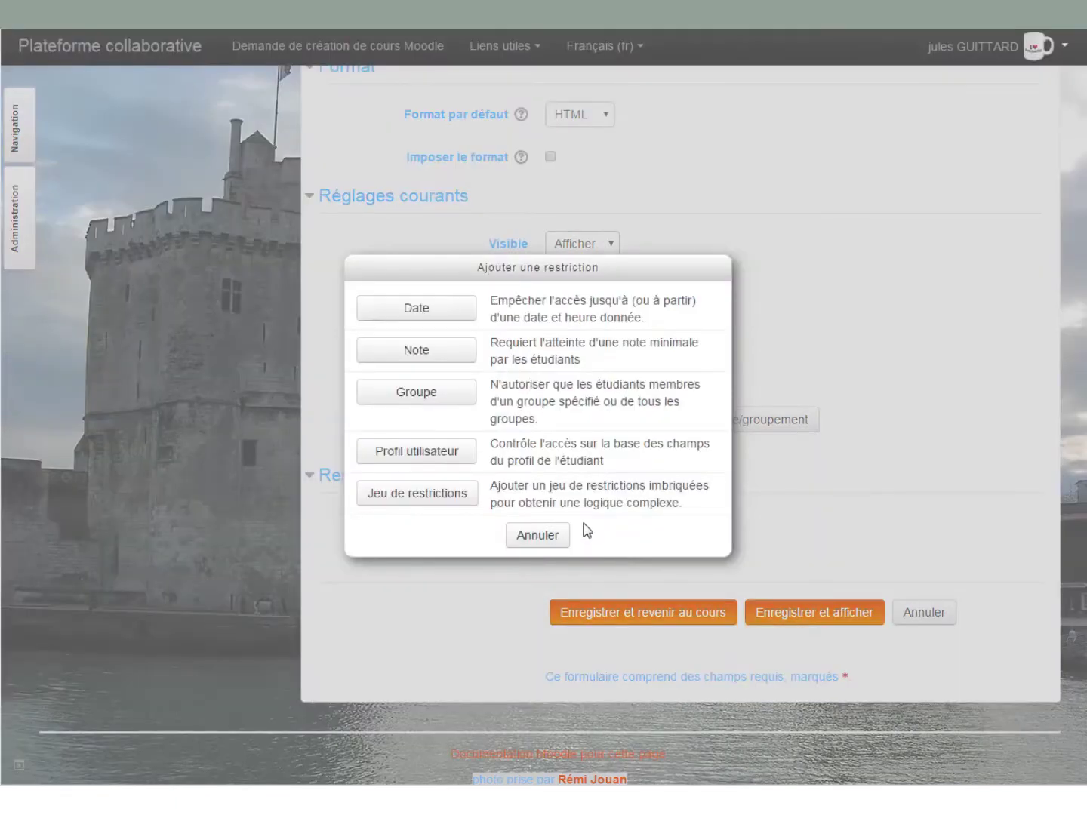
{"action": "left_click", "coordinate": [431, 402]}
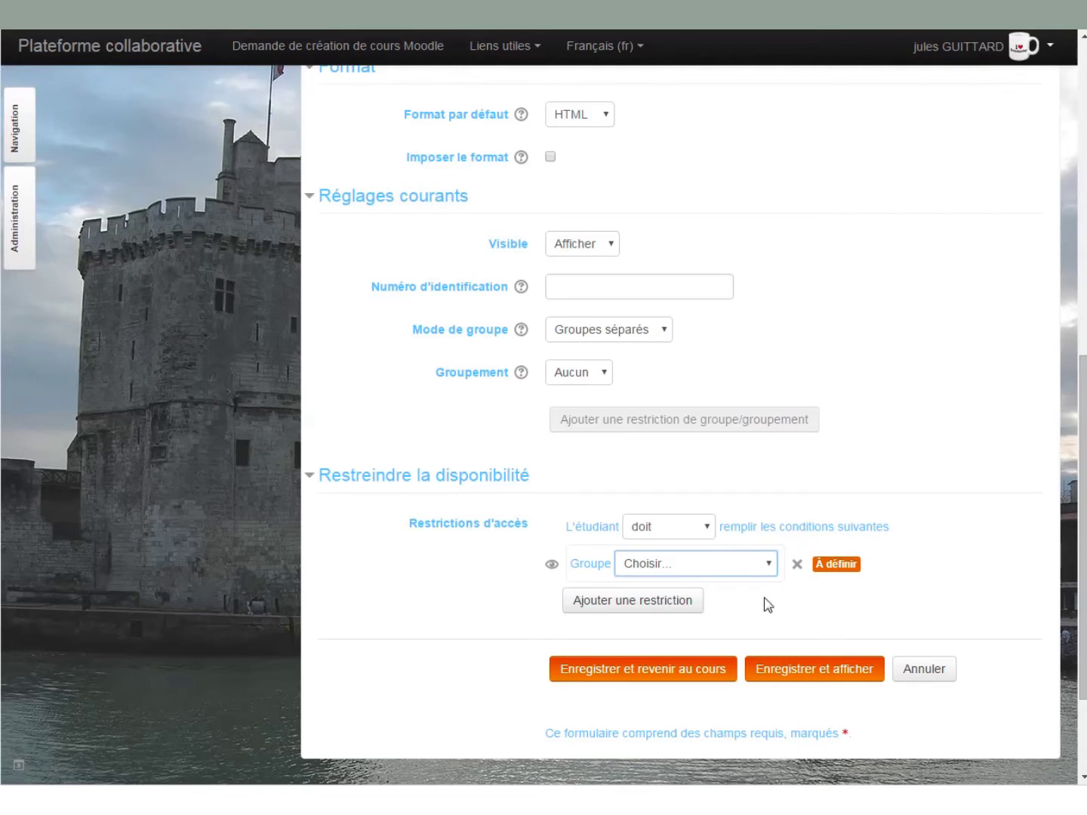
{"action": "left_click", "coordinate": [767, 572]}
{"action": "left_click", "coordinate": [703, 614]}
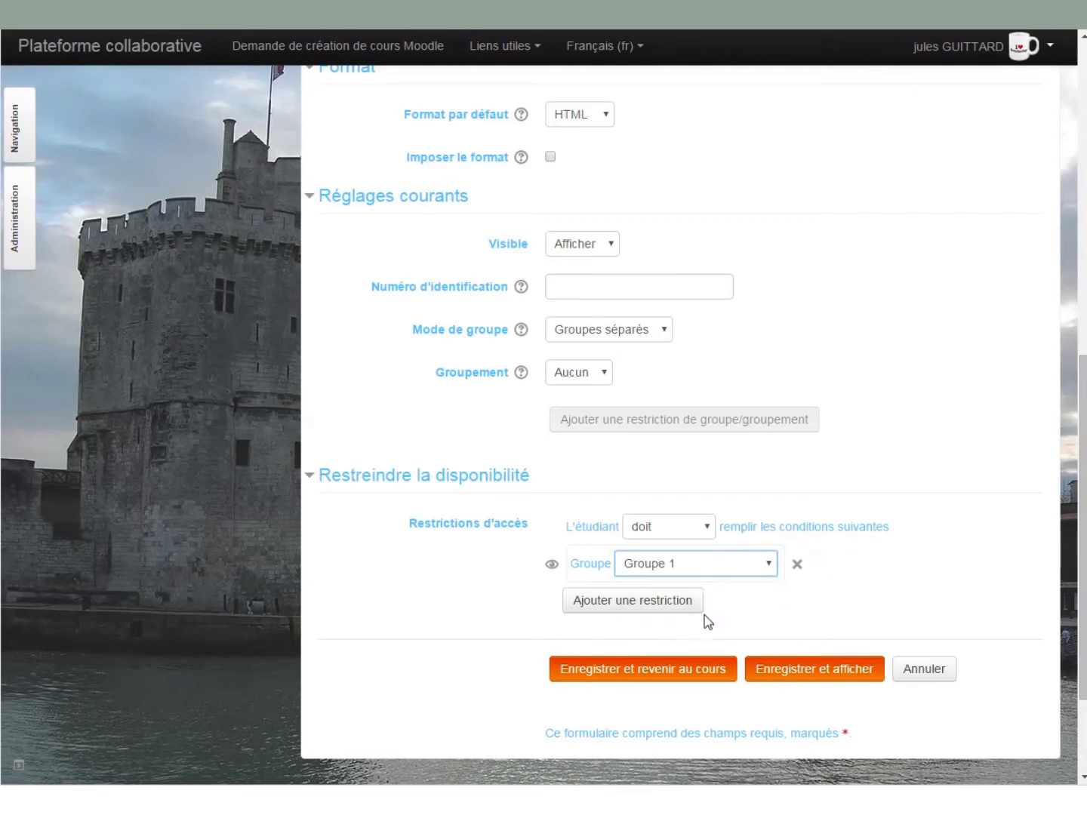
Add a second group access restriction to the wiki for Groupe 2.
{"action": "left_click", "coordinate": [682, 609]}
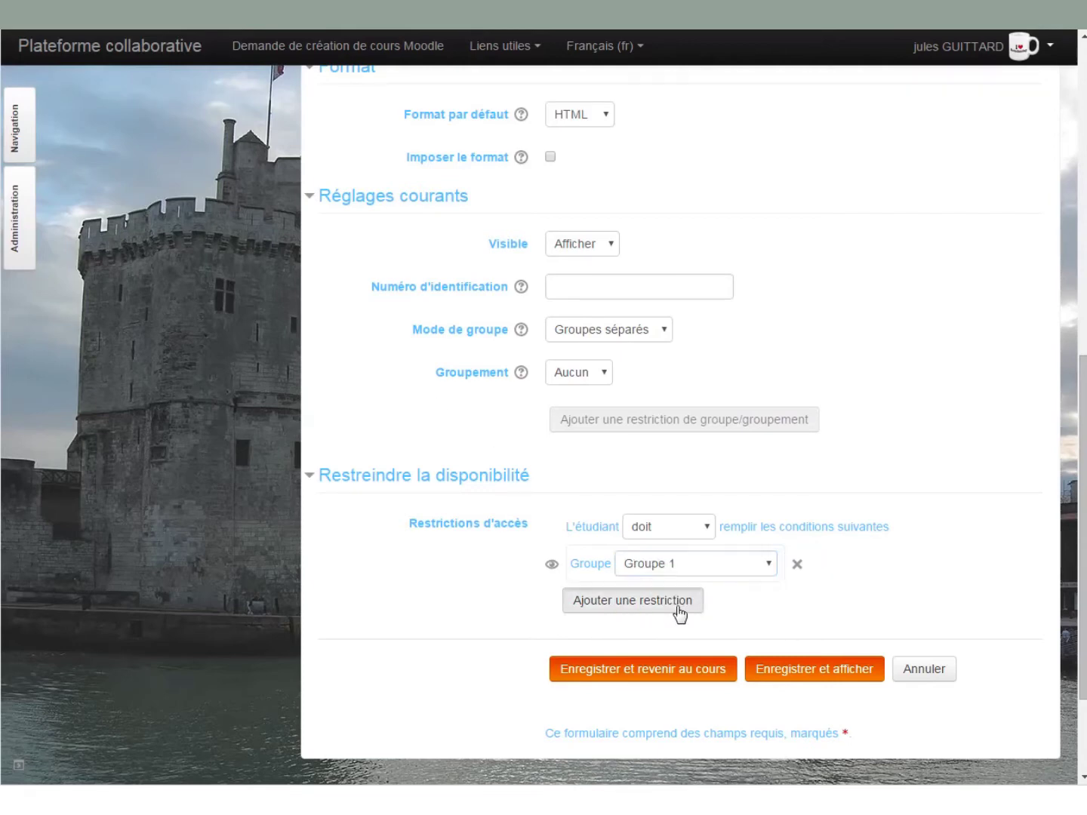
{"action": "left_click", "coordinate": [458, 397]}
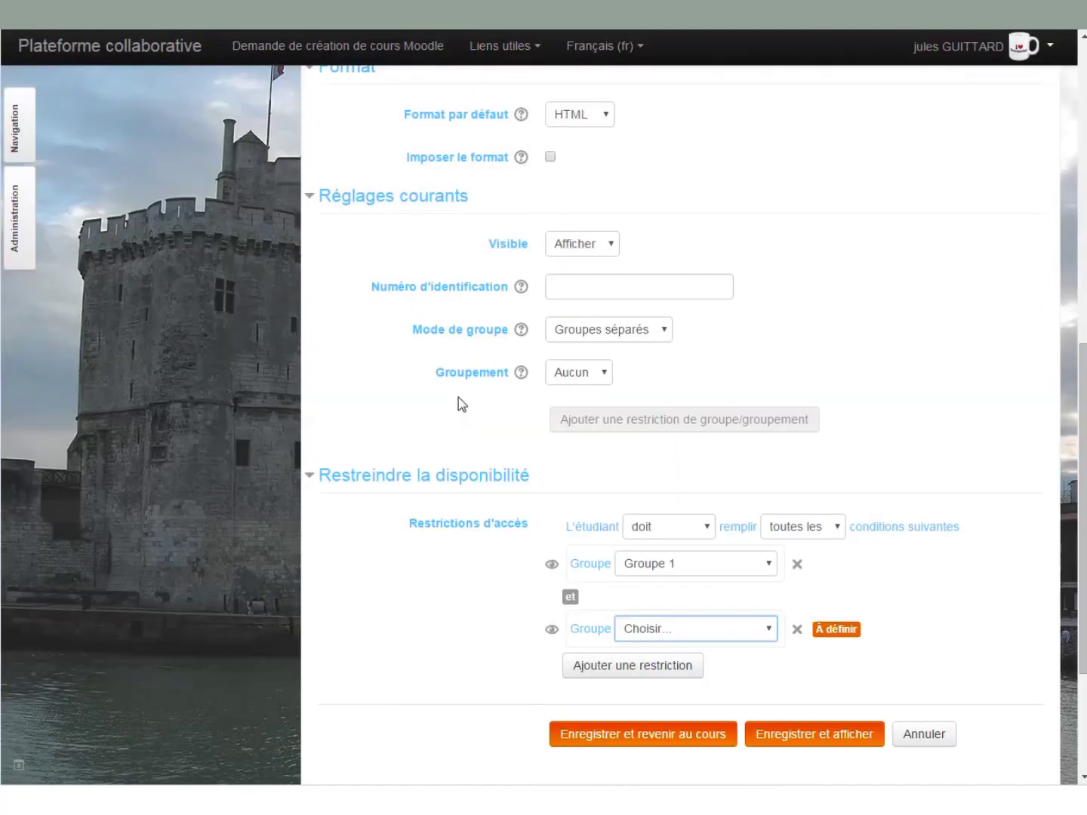
{"action": "left_click", "coordinate": [768, 629]}
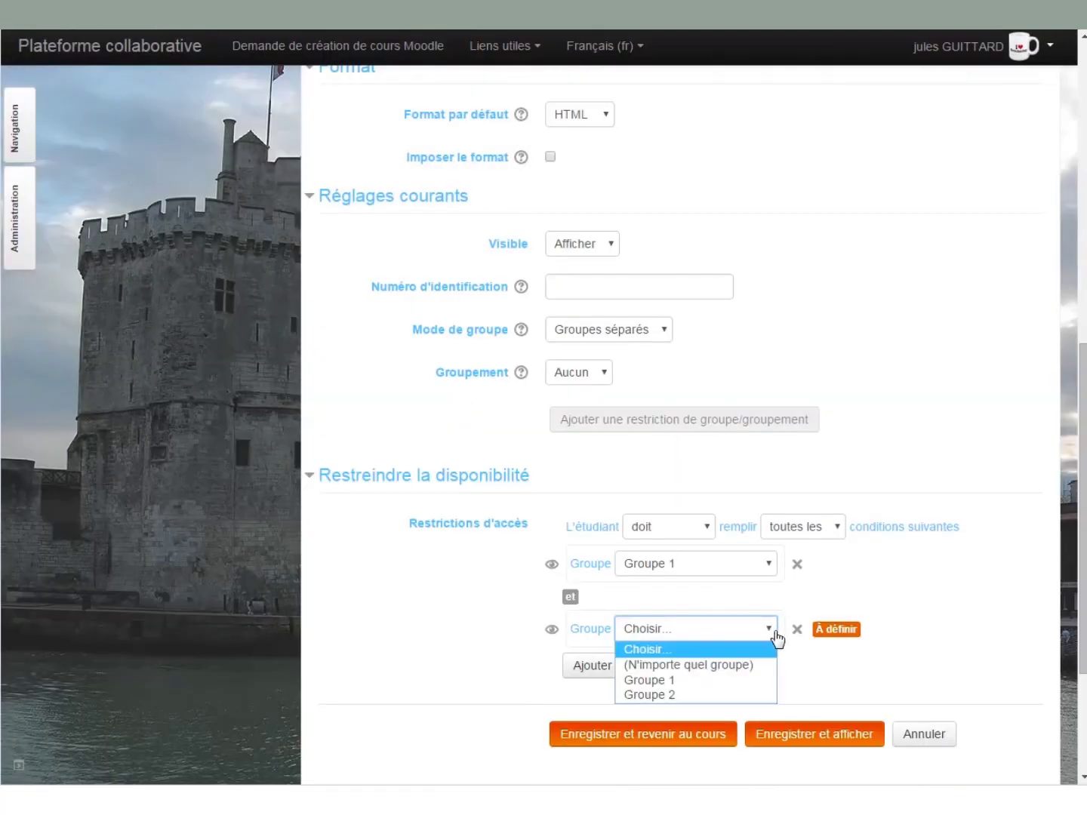
{"action": "left_click", "coordinate": [703, 696]}
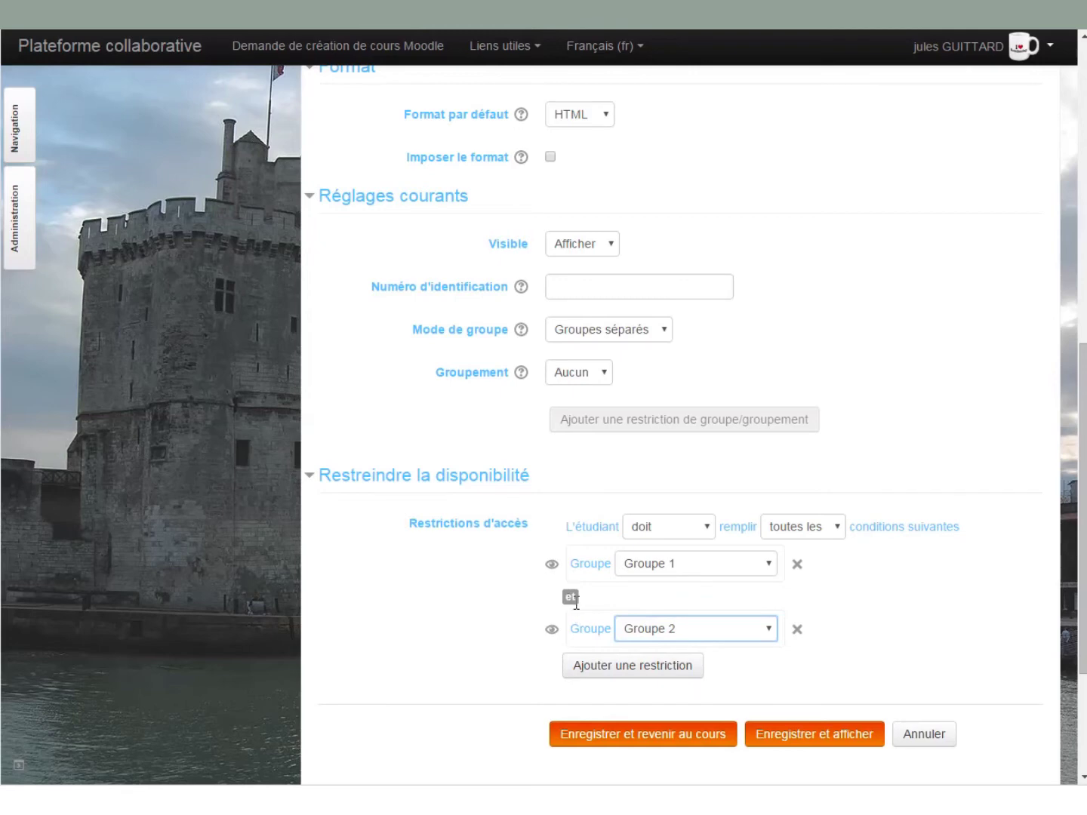
Require students to meet only one of the (l'une des) access conditions, then save the wiki and return to the course.
{"action": "scroll", "coordinate": [685, 612], "scroll_direction": "down", "scroll_amount": 2}
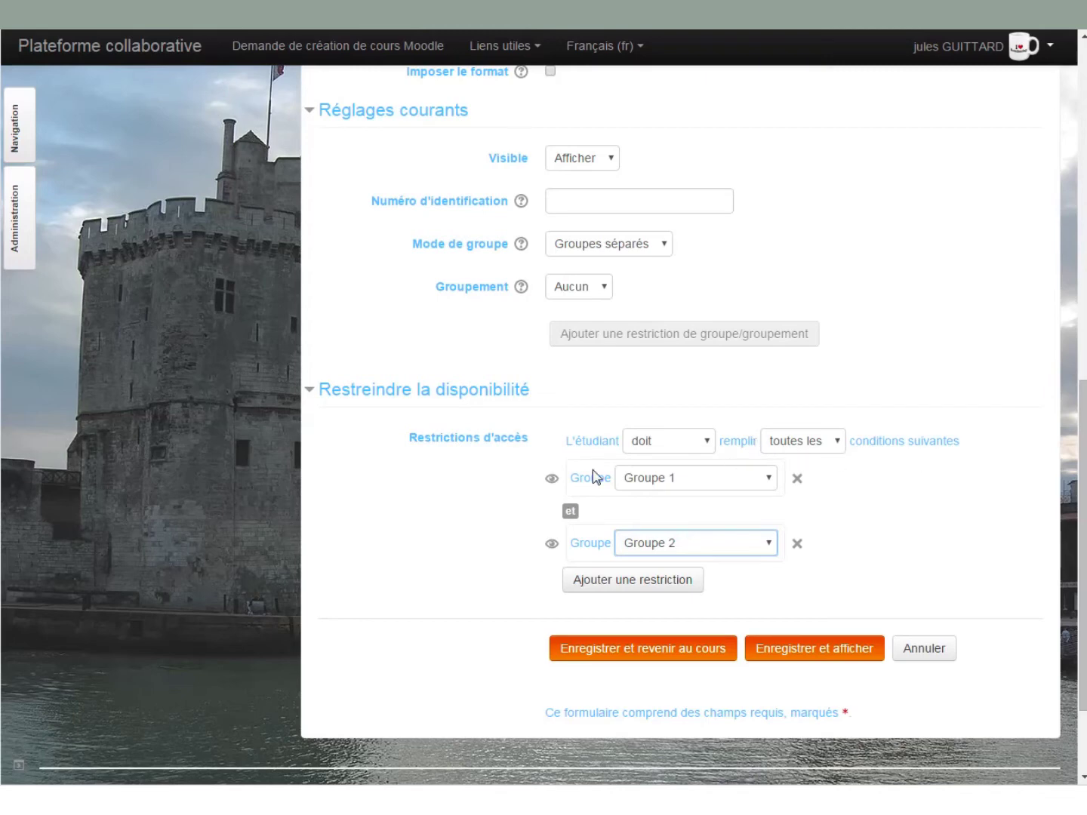
{"action": "left_click", "coordinate": [841, 452]}
{"action": "left_click", "coordinate": [830, 480]}
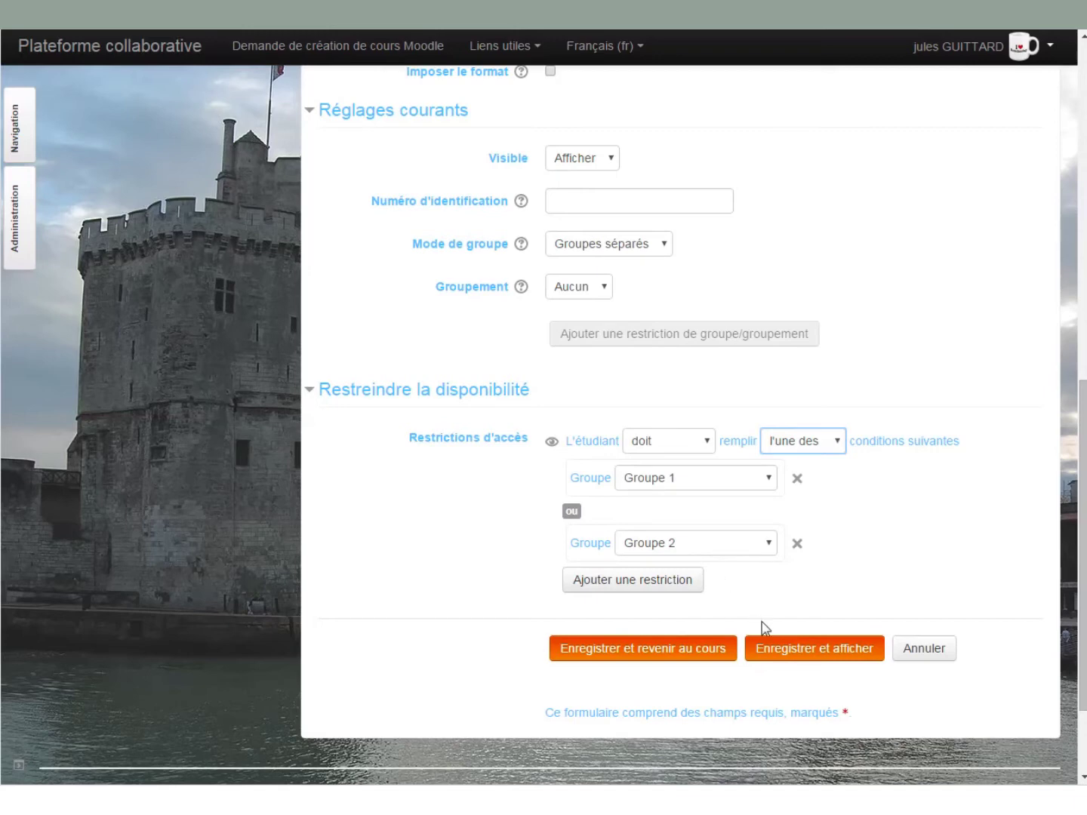
{"action": "left_click", "coordinate": [706, 654]}
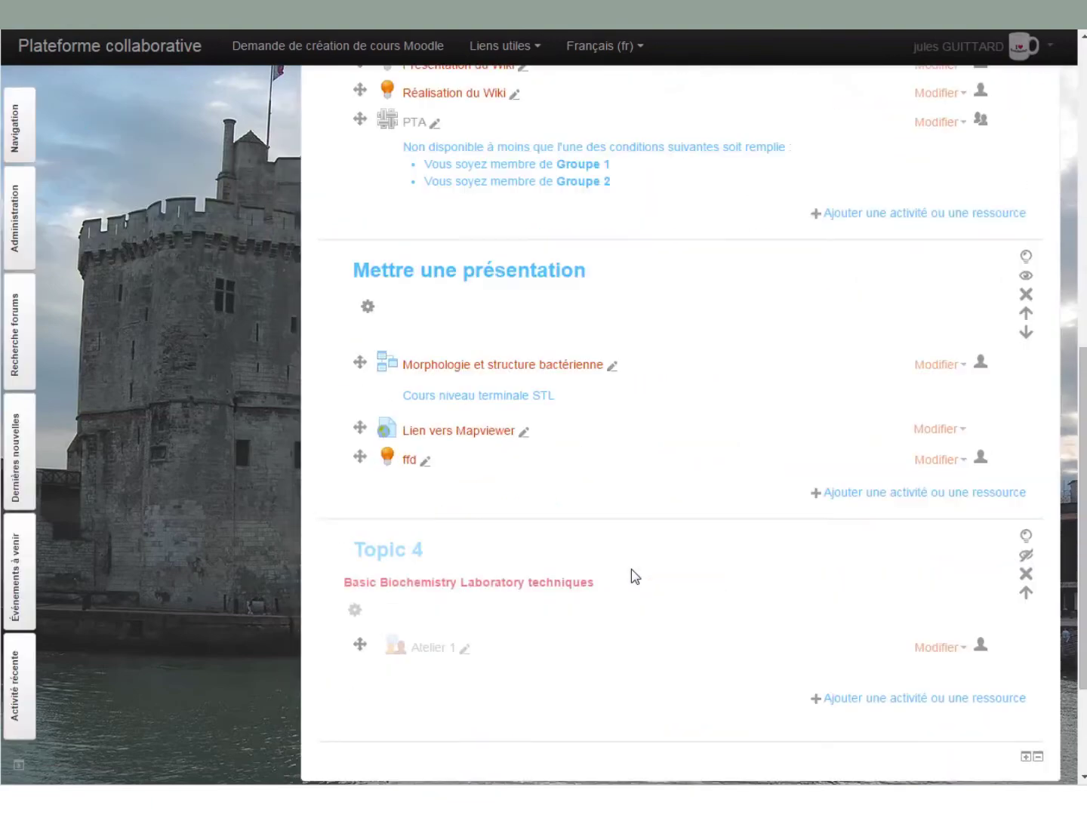
Log in with student C's account and open the PTA wiki in the Mon cours course.
{"action": "scroll", "coordinate": [630, 574], "scroll_direction": "up", "scroll_amount": 2}
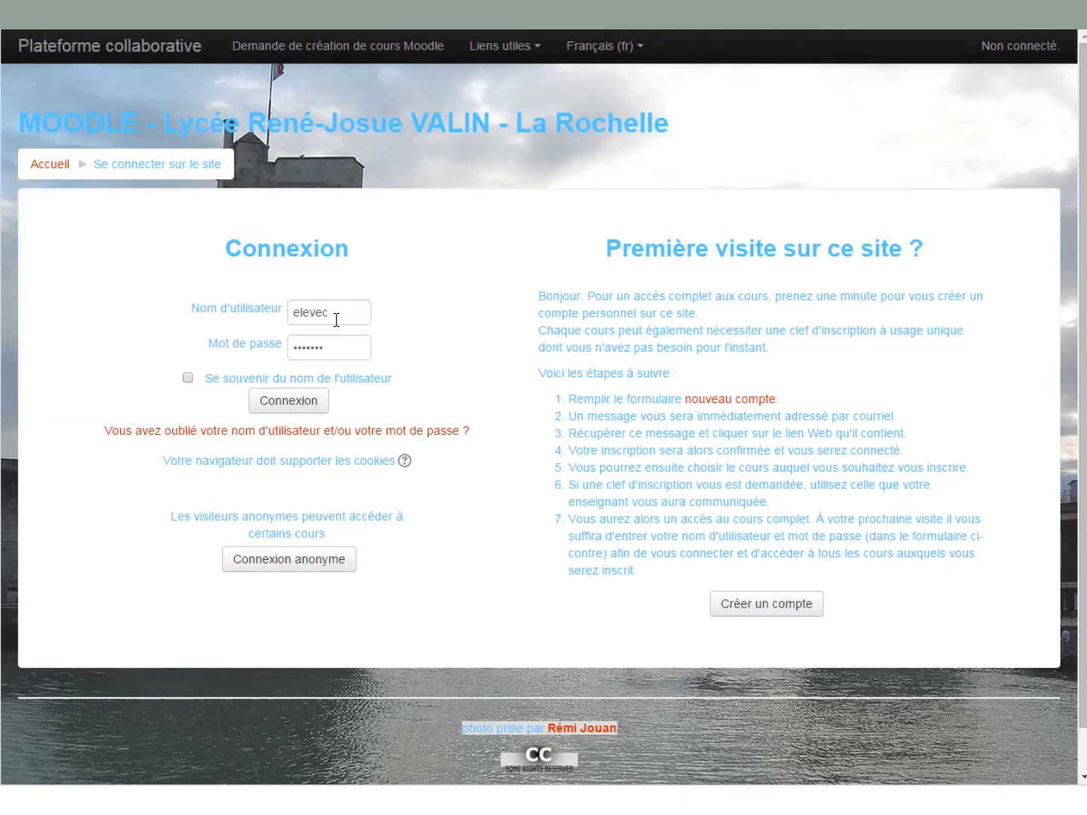
{"action": "left_click", "coordinate": [303, 414]}
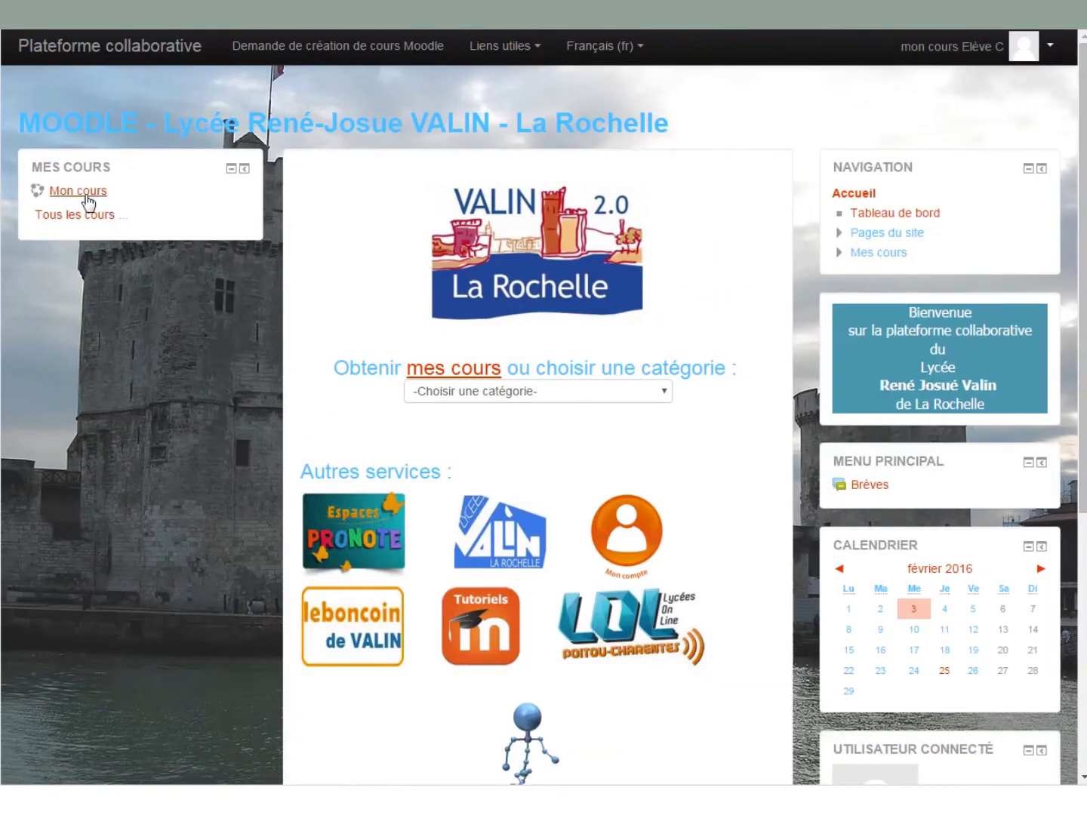
{"action": "left_click", "coordinate": [79, 190]}
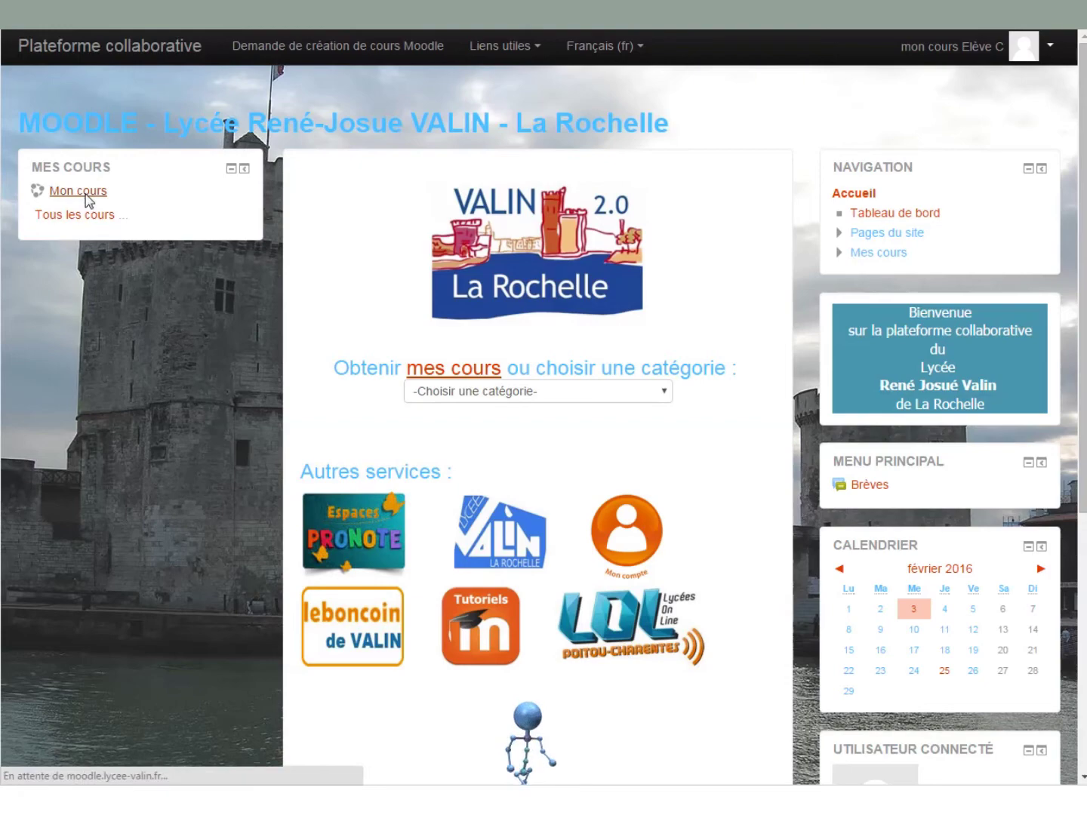
{"action": "scroll", "coordinate": [352, 256], "scroll_direction": "down", "scroll_amount": 3}
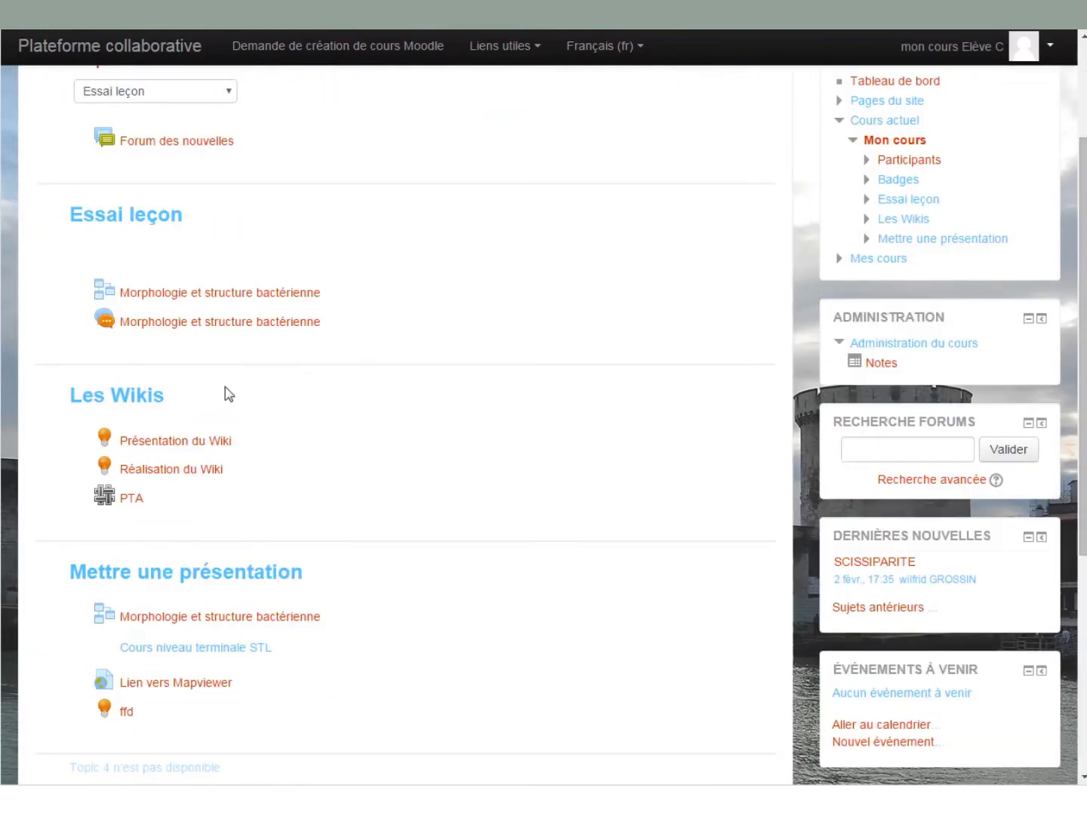
{"action": "left_click", "coordinate": [132, 499]}
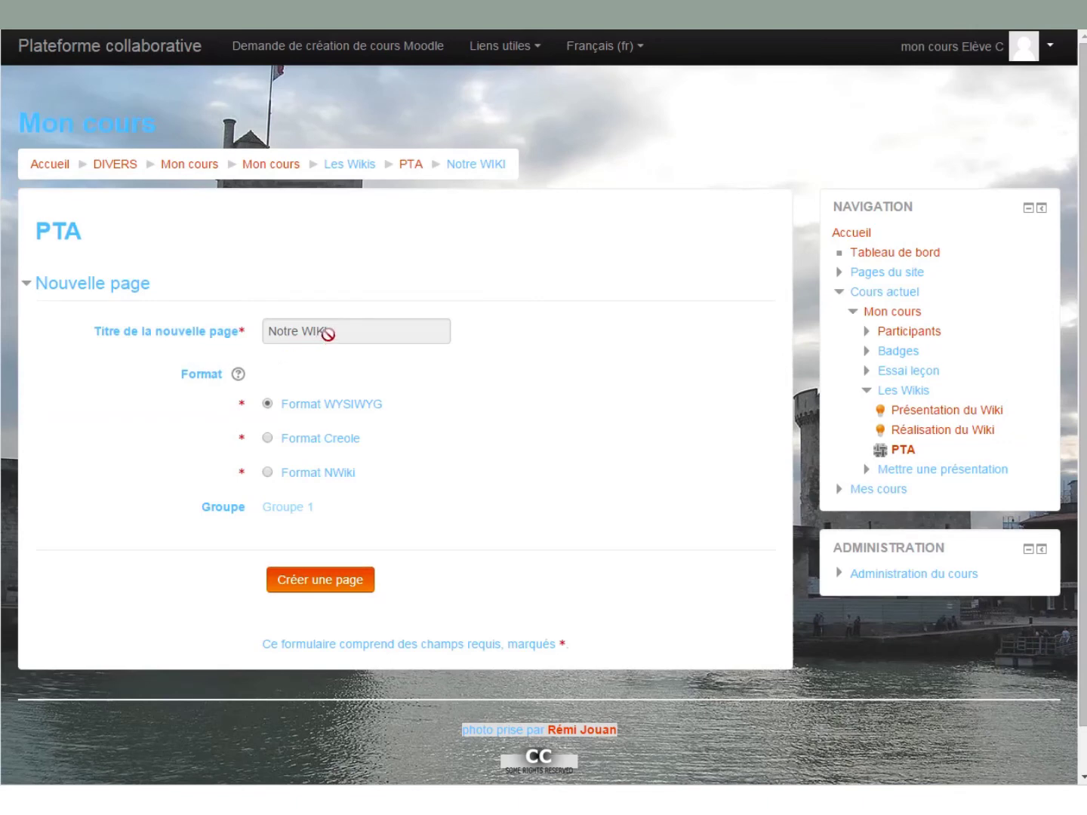
Create the wiki's Notre WIKI page in WYSIWYG format and expand the text editor's full set of tools.
{"action": "scroll", "coordinate": [336, 393], "scroll_direction": "down", "scroll_amount": 1}
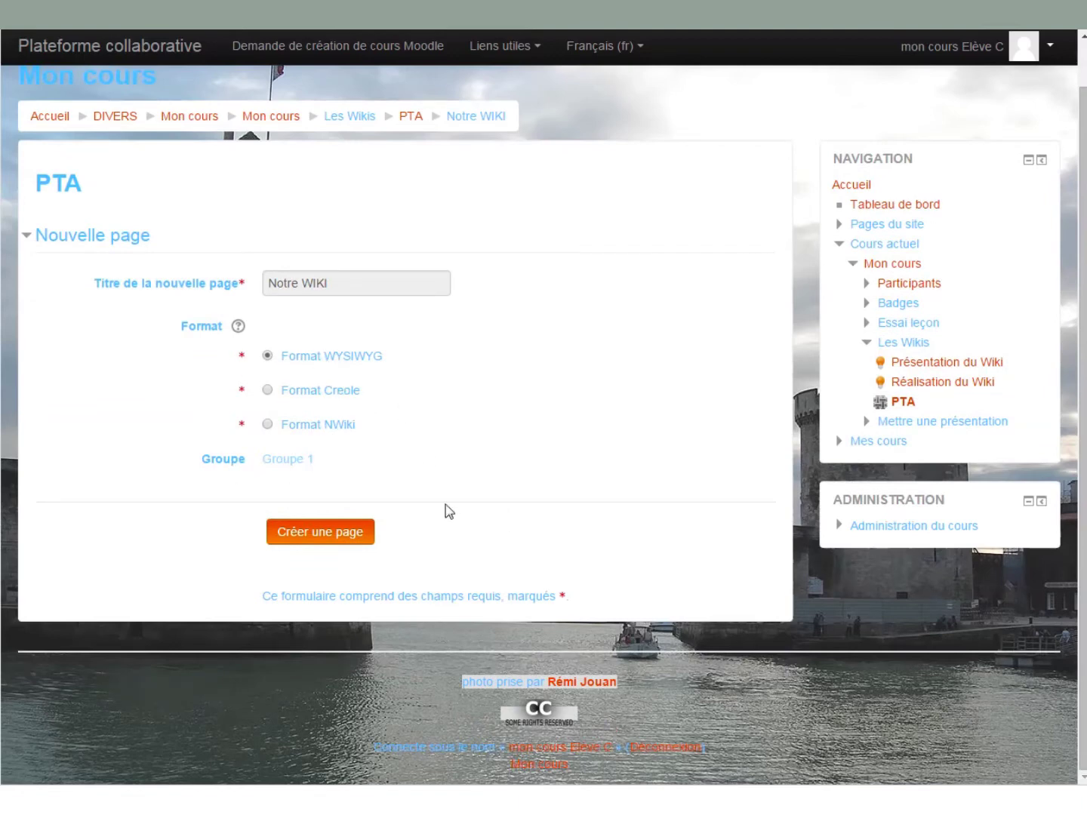
{"action": "left_click", "coordinate": [343, 542]}
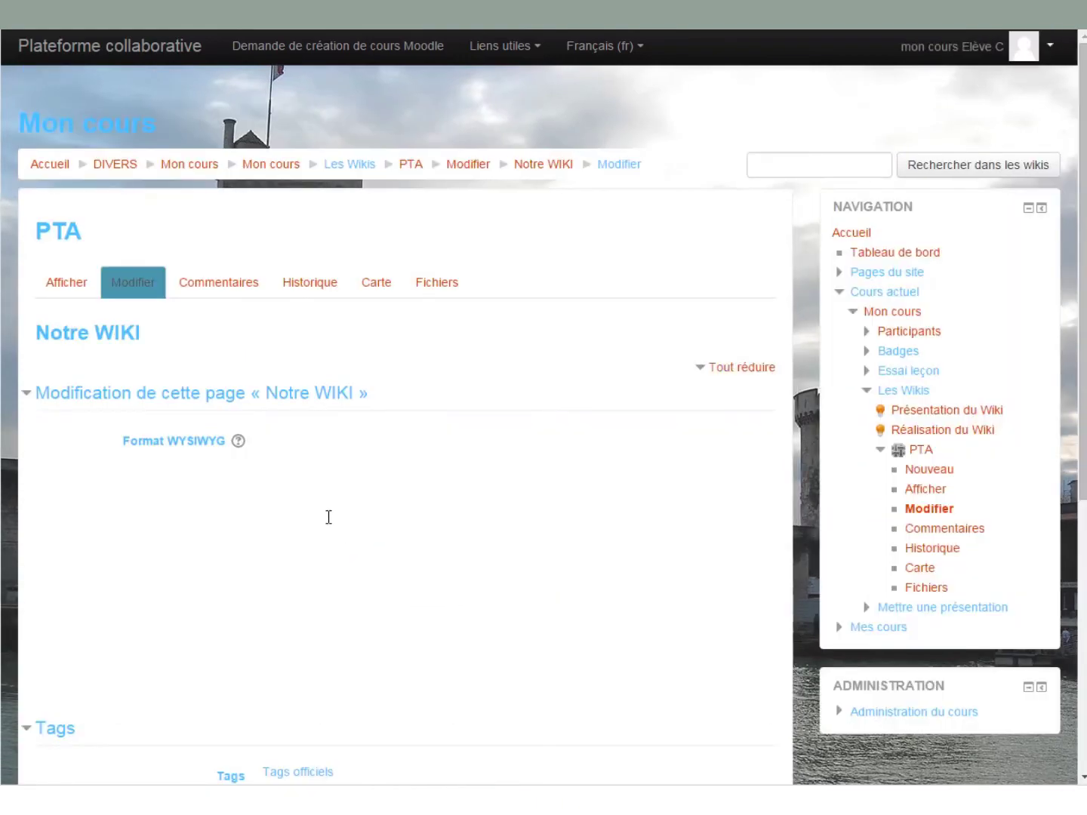
{"action": "scroll", "coordinate": [329, 515], "scroll_direction": "down", "scroll_amount": 2}
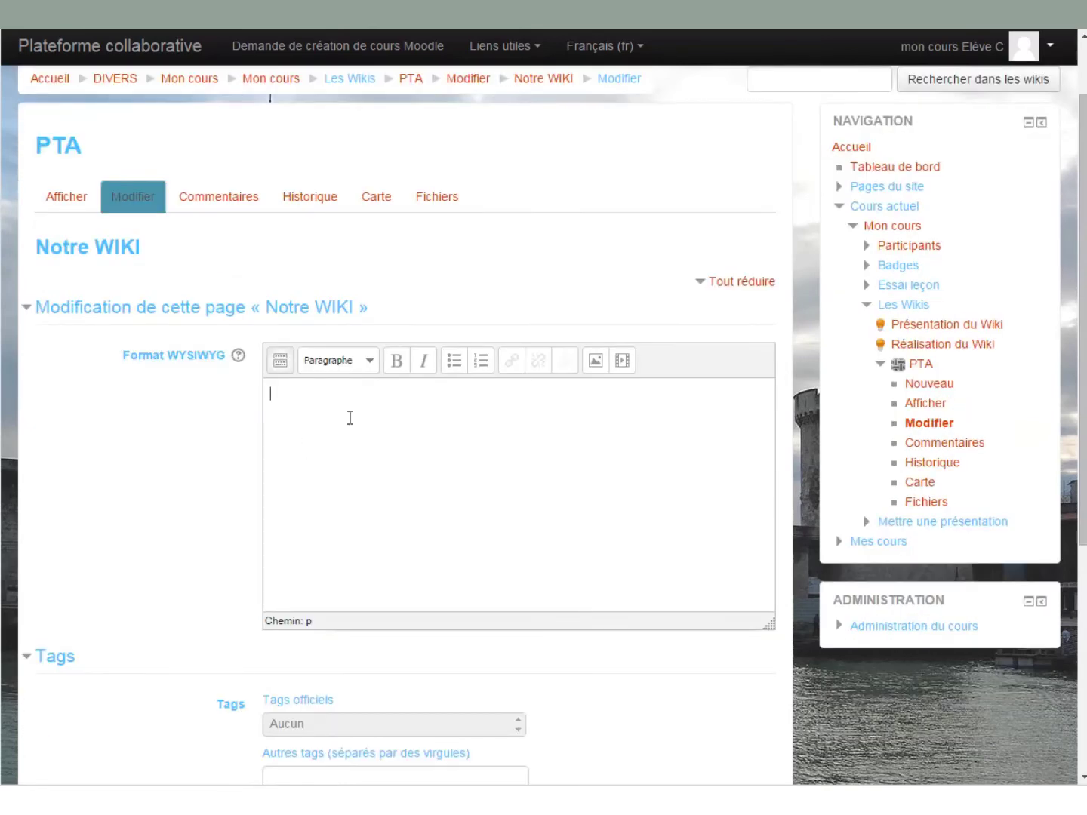
{"action": "left_click", "coordinate": [280, 362]}
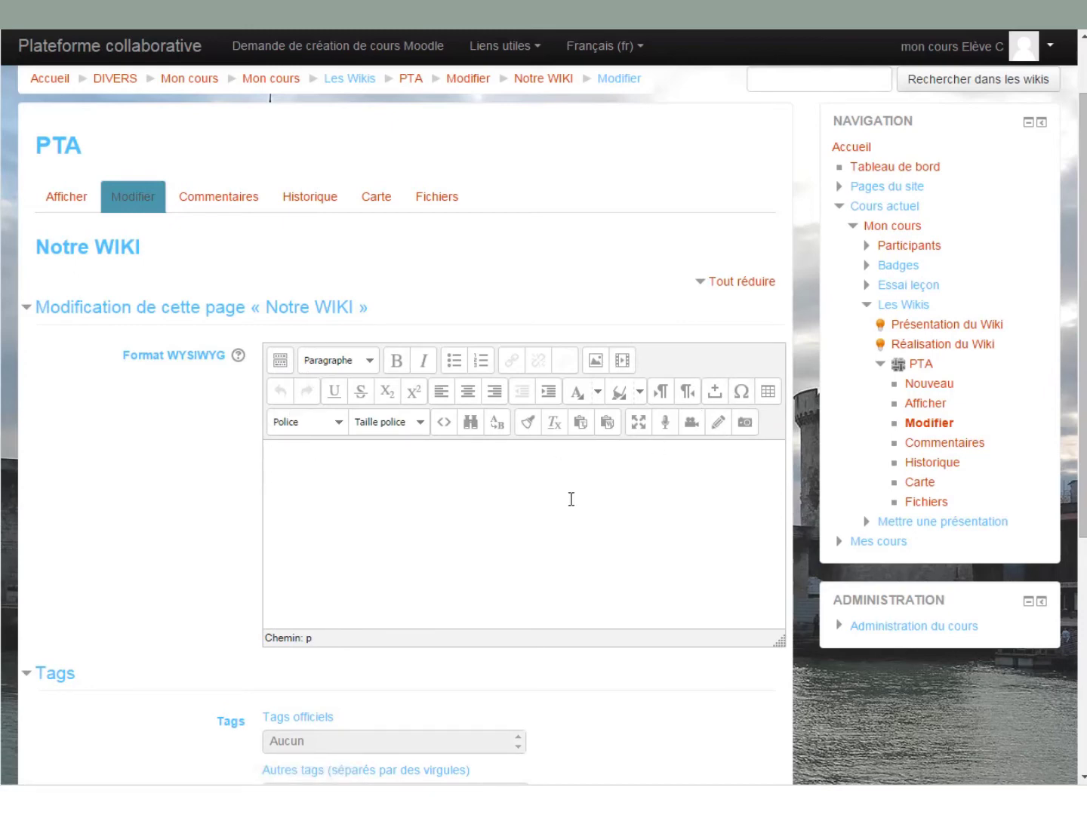
Write "Mon wiki parle de ....." as the content of the Notre WIKI page and save it.
{"action": "type", "text": "on wiki parle de ....."}
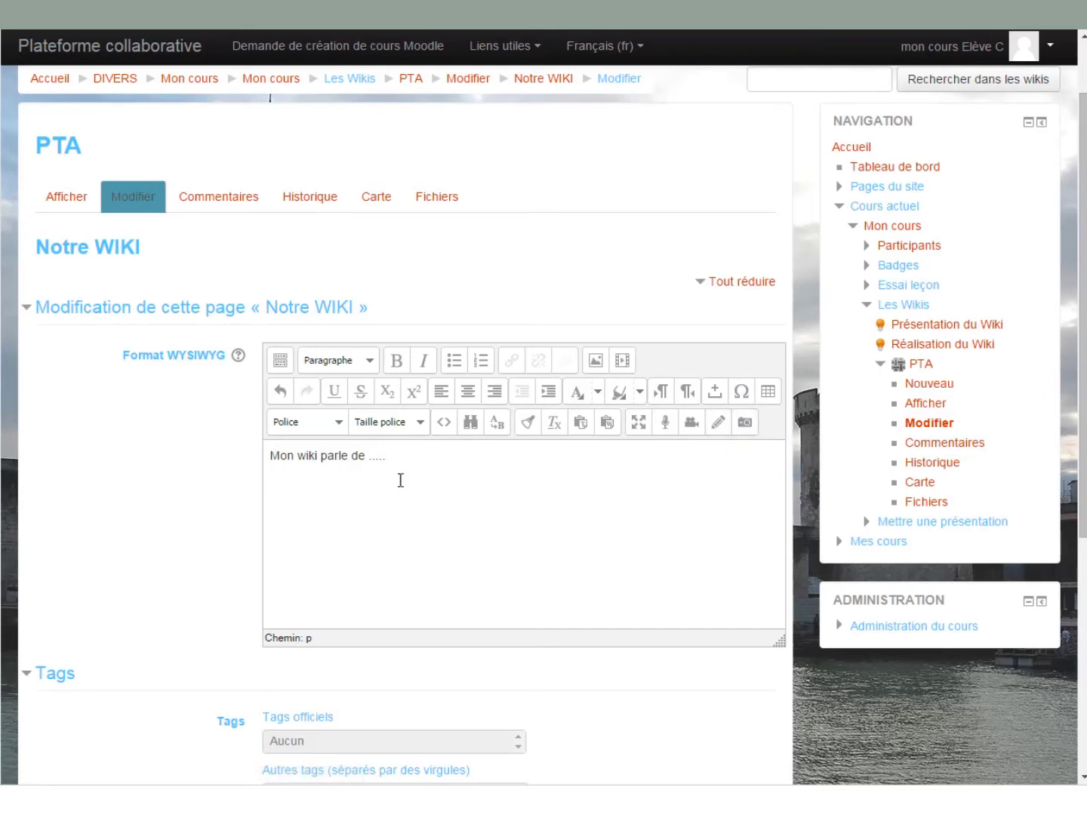
{"action": "left_click", "coordinate": [418, 540]}
{"action": "scroll", "coordinate": [430, 485], "scroll_direction": "down", "scroll_amount": 1}
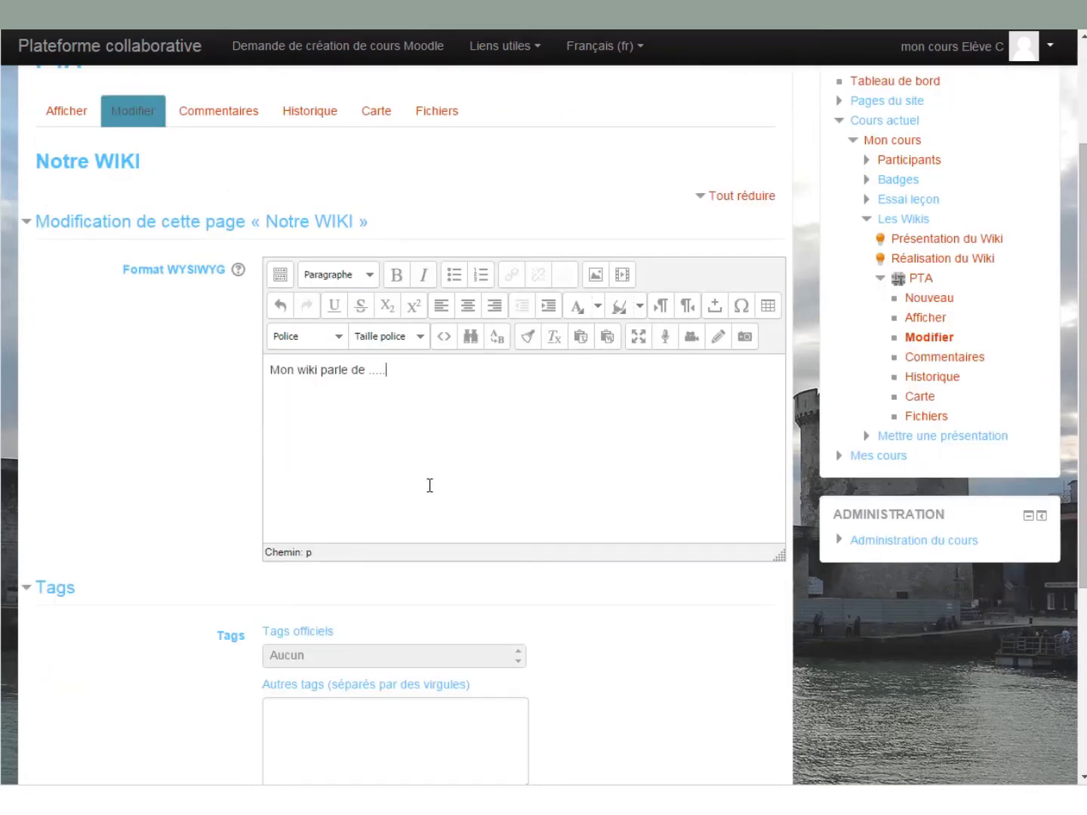
{"action": "scroll", "coordinate": [429, 486], "scroll_direction": "down", "scroll_amount": 4}
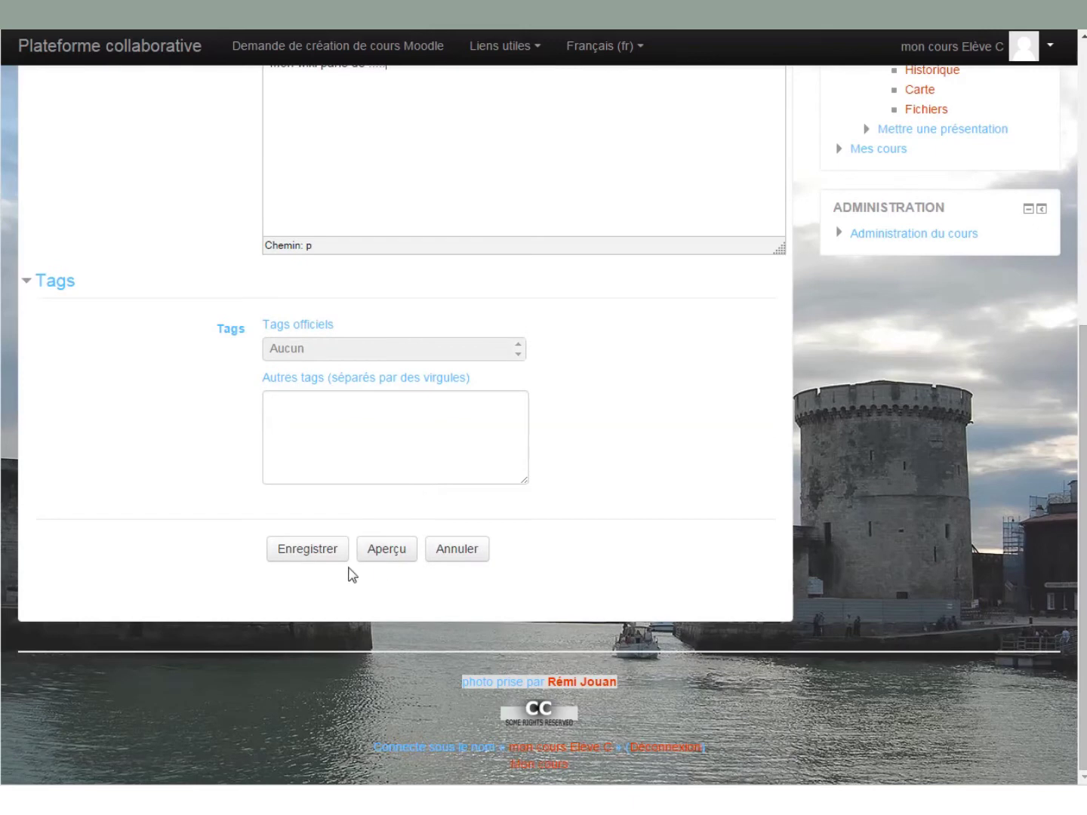
{"action": "left_click", "coordinate": [325, 559]}
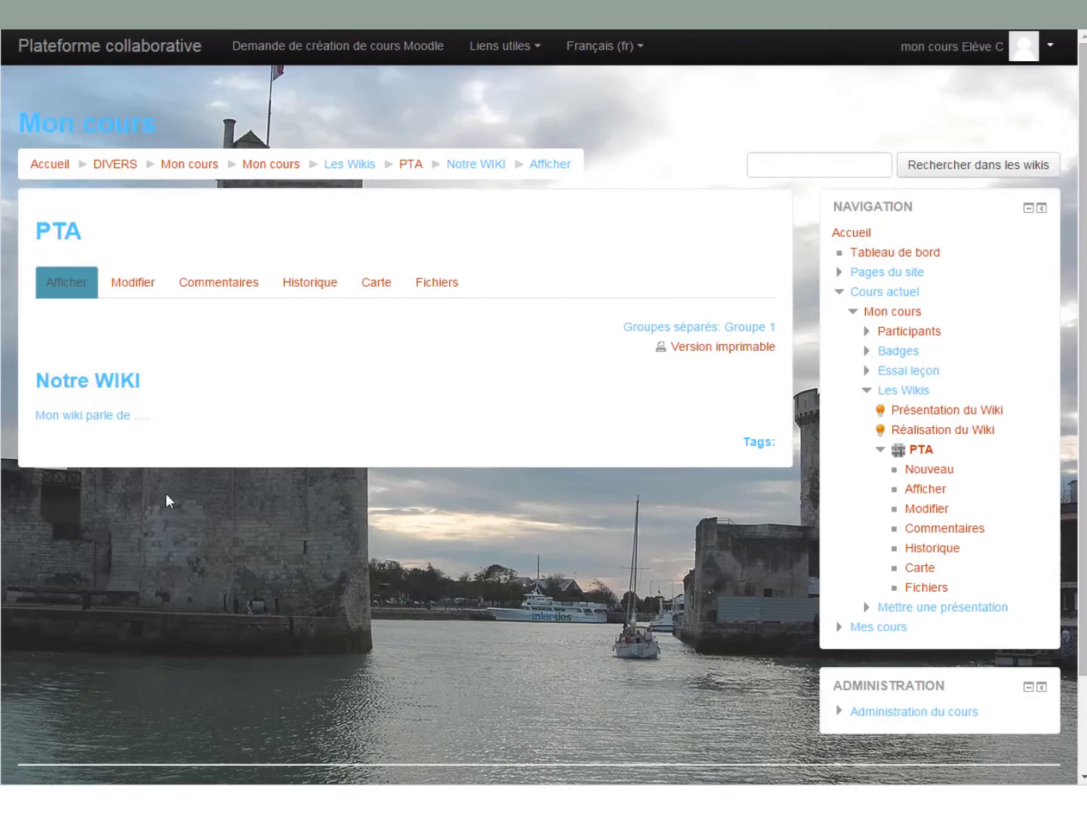
Create a new page titled "Page 2" in WYSIWYG format in the PTA wiki.
{"action": "left_click", "coordinate": [922, 476]}
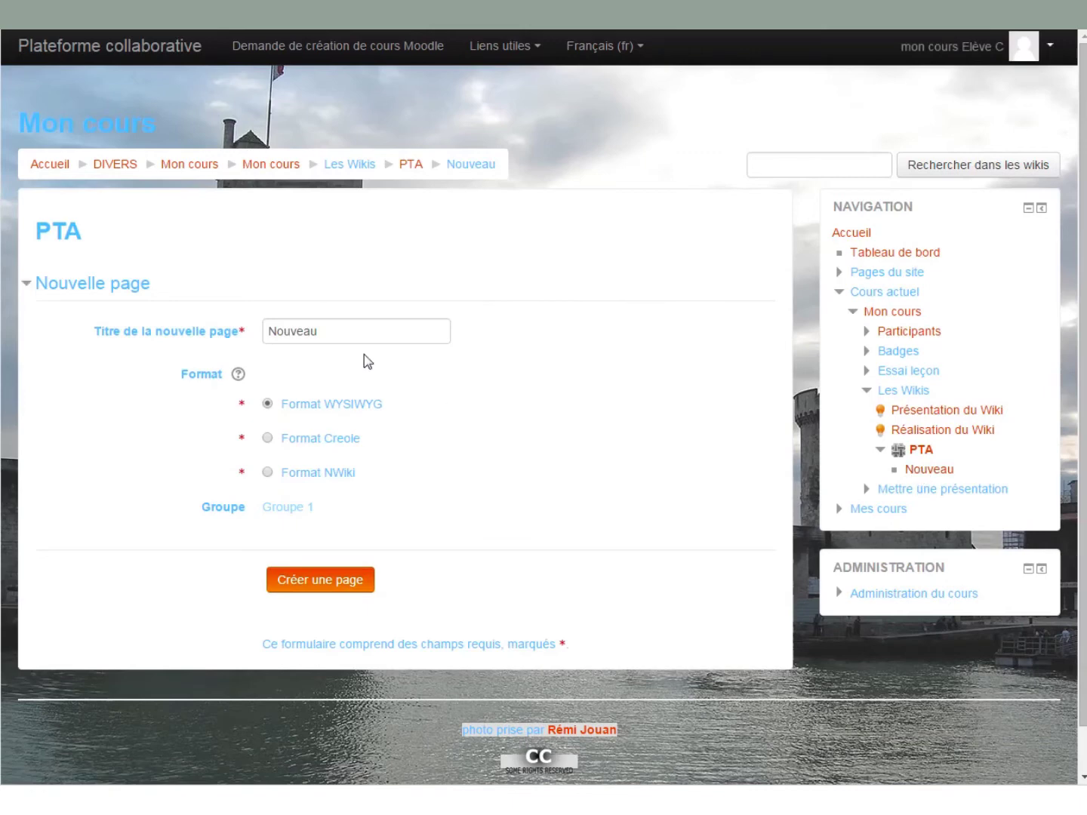
{"action": "left_click_drag", "start_coordinate": [342, 337], "coordinate": [240, 337]}
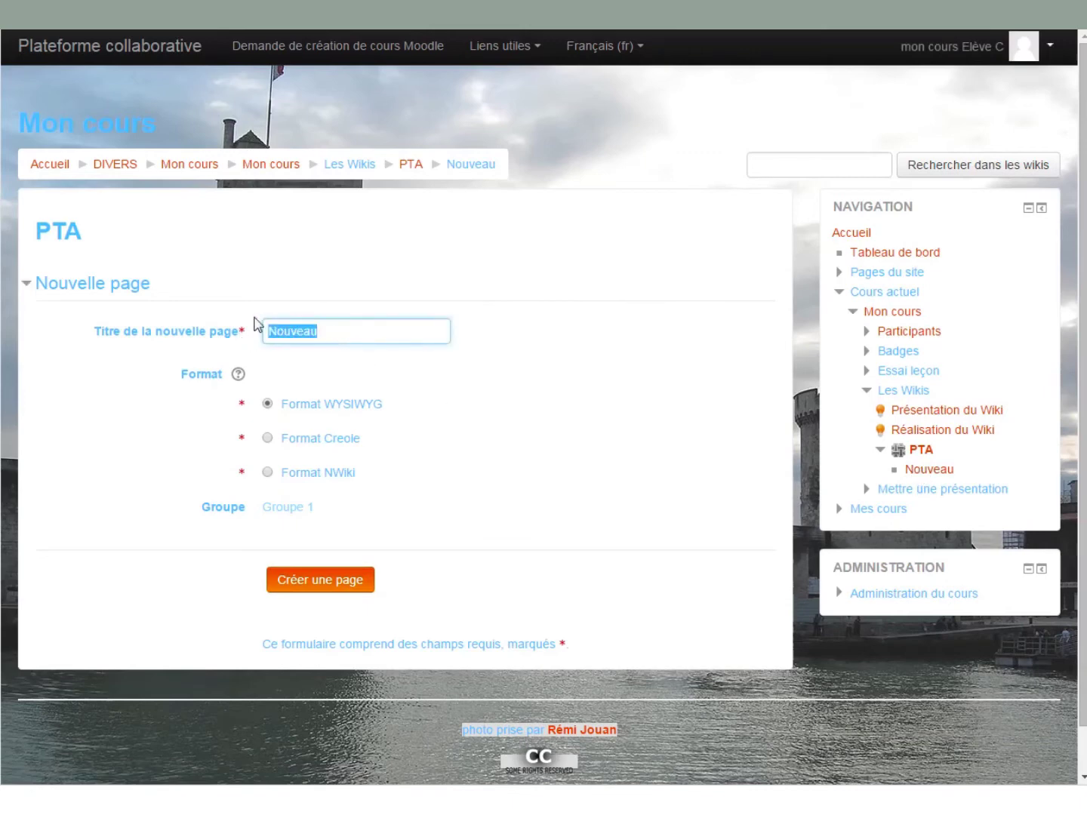
{"action": "type", "text": "Page 2"}
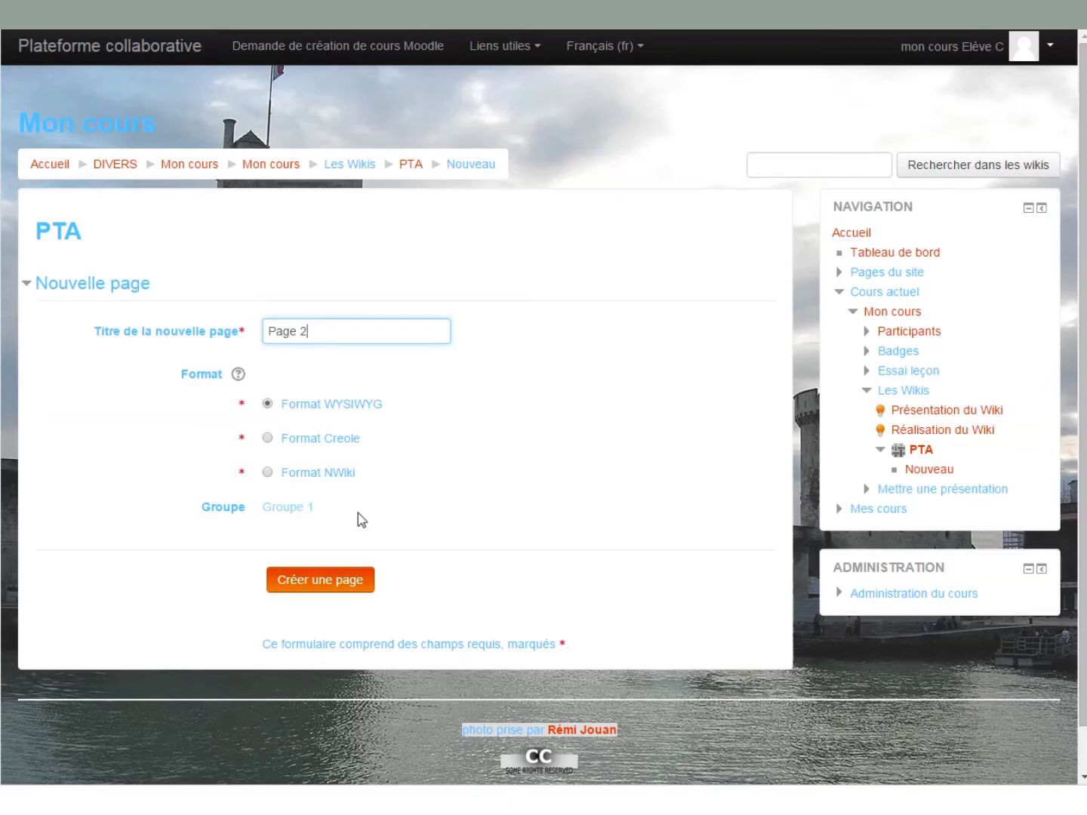
{"action": "left_click", "coordinate": [337, 584]}
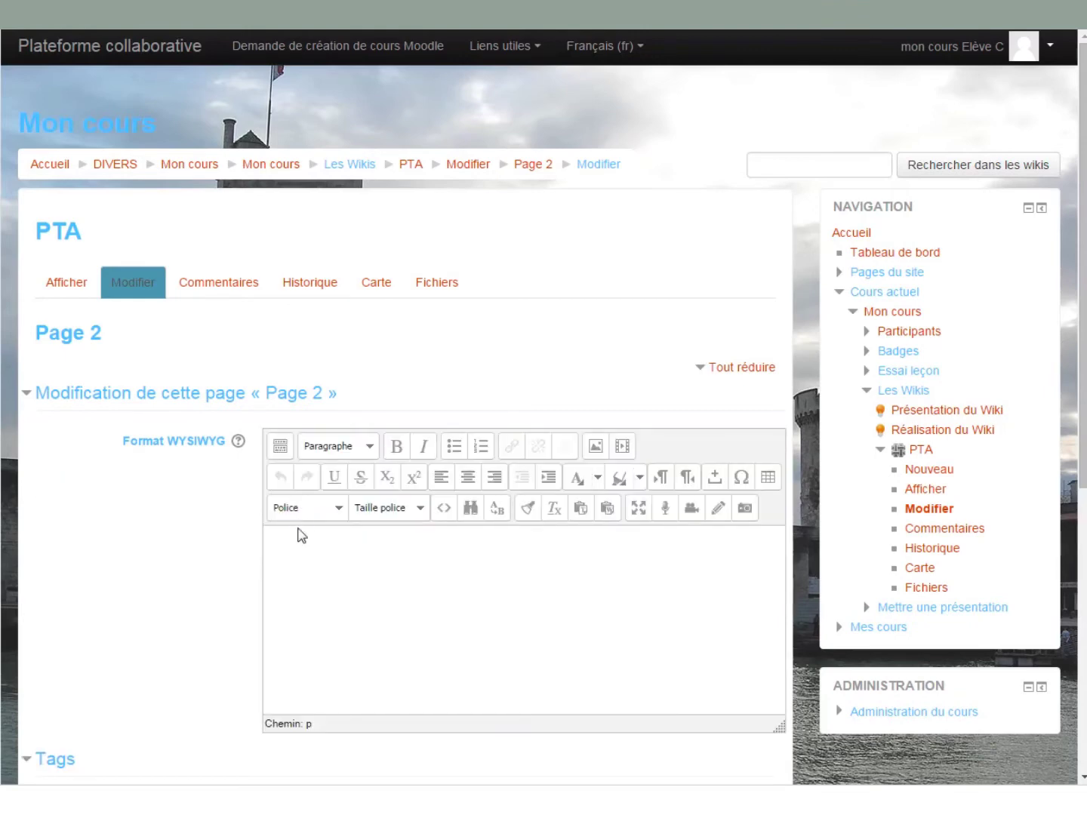
Write "Ceci est la page 2" as the content of Page 2 and save it.
{"action": "left_click", "coordinate": [292, 535]}
{"action": "type", "text": "Ceci est la page 2"}
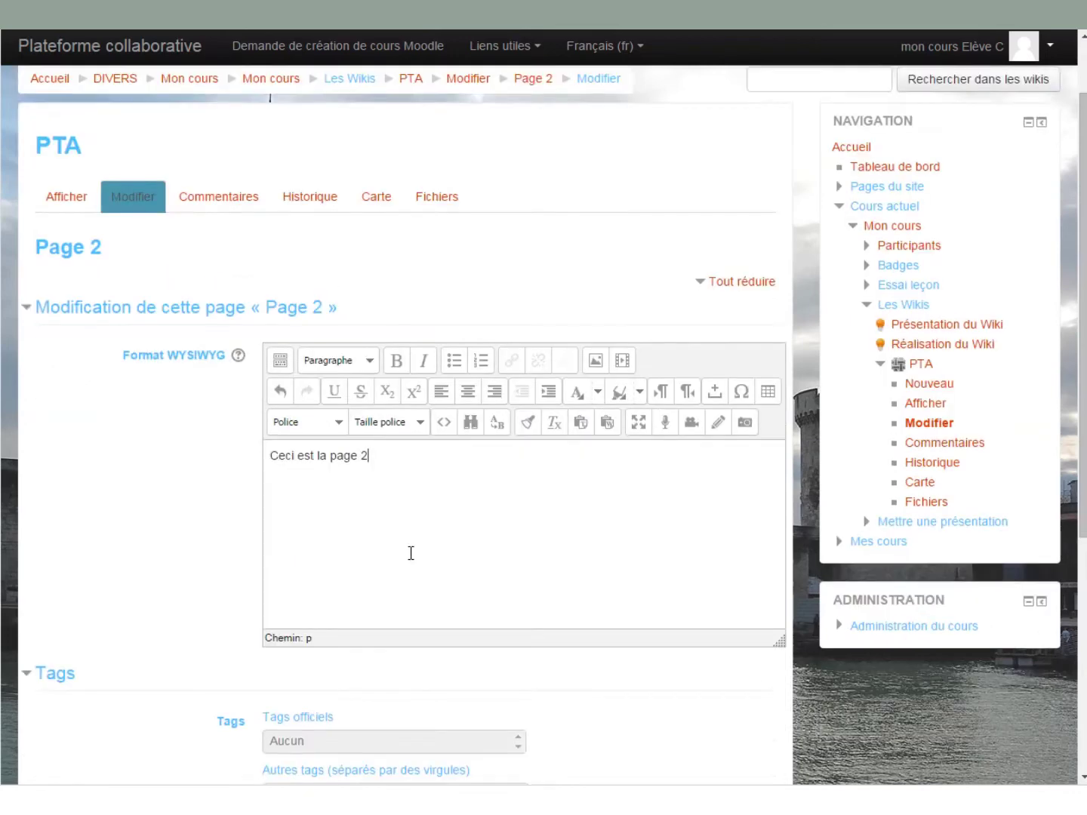
{"action": "scroll", "coordinate": [410, 554], "scroll_direction": "down", "scroll_amount": 5}
{"action": "left_click", "coordinate": [322, 606]}
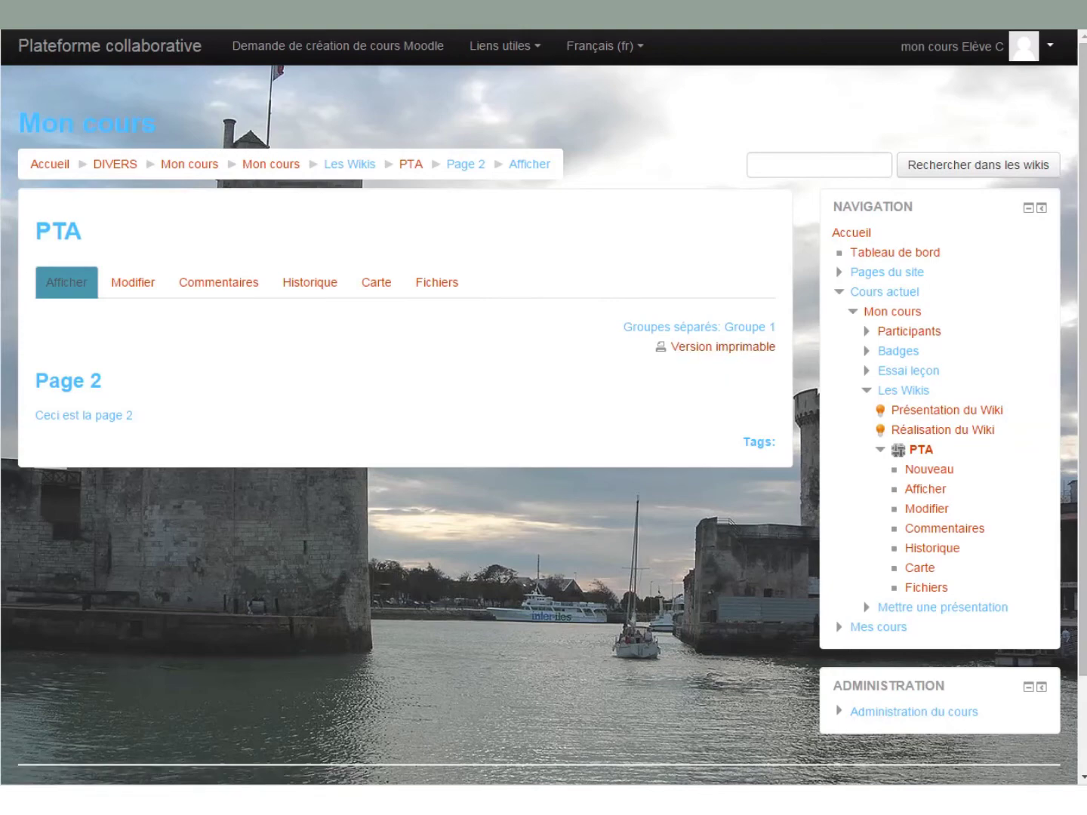
View the printable version of Page 2 and its print preview without printing it.
{"action": "left_click_drag", "start_coordinate": [452, 224], "coordinate": [464, 229]}
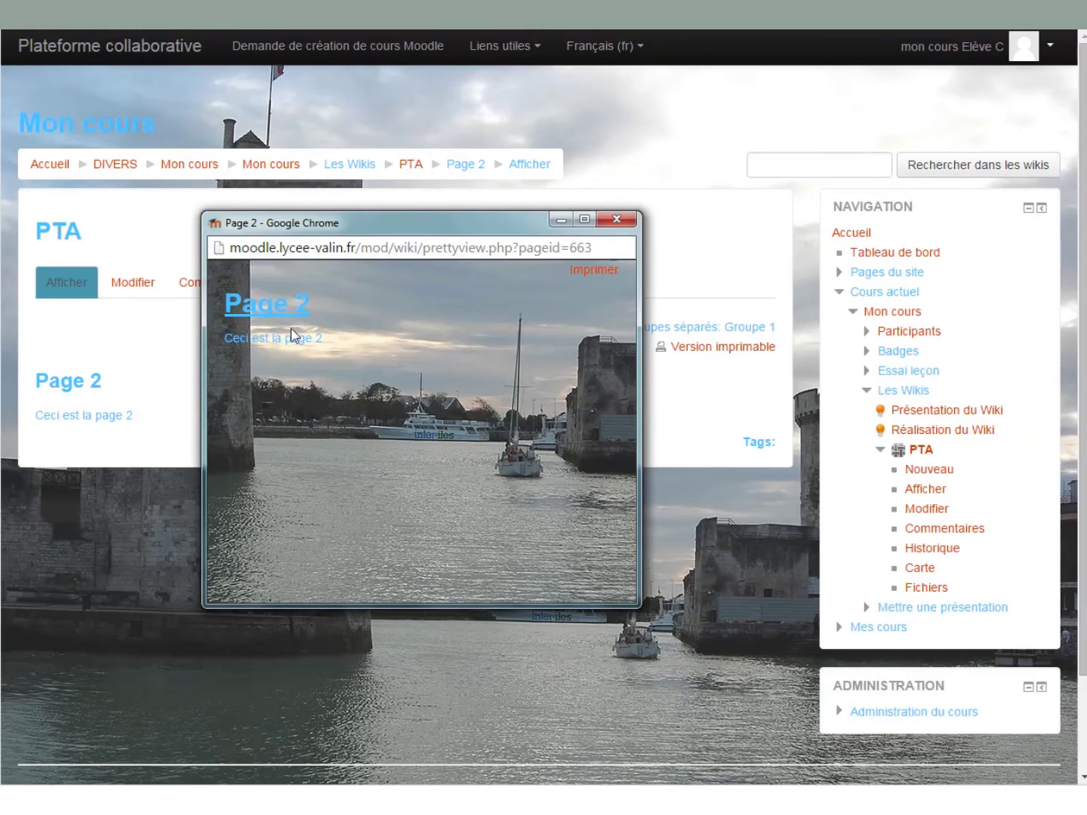
{"action": "left_click", "coordinate": [588, 269]}
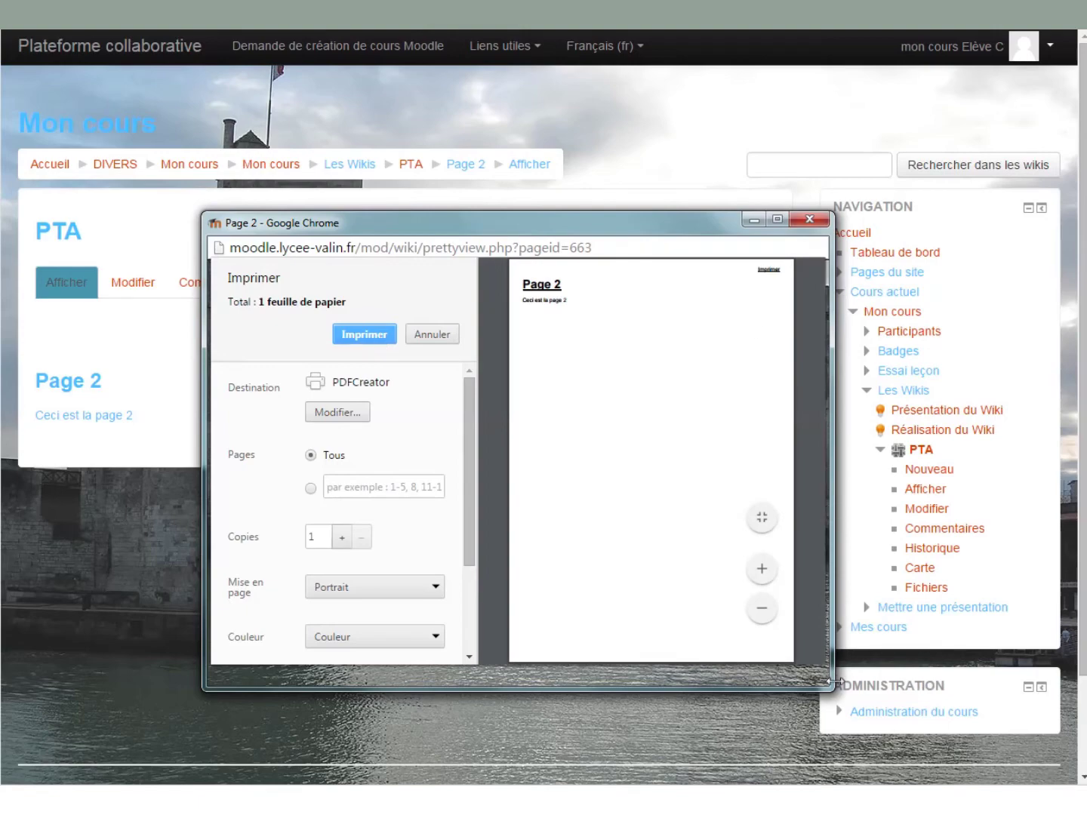
{"action": "left_click_drag", "start_coordinate": [831, 690], "coordinate": [1015, 776]}
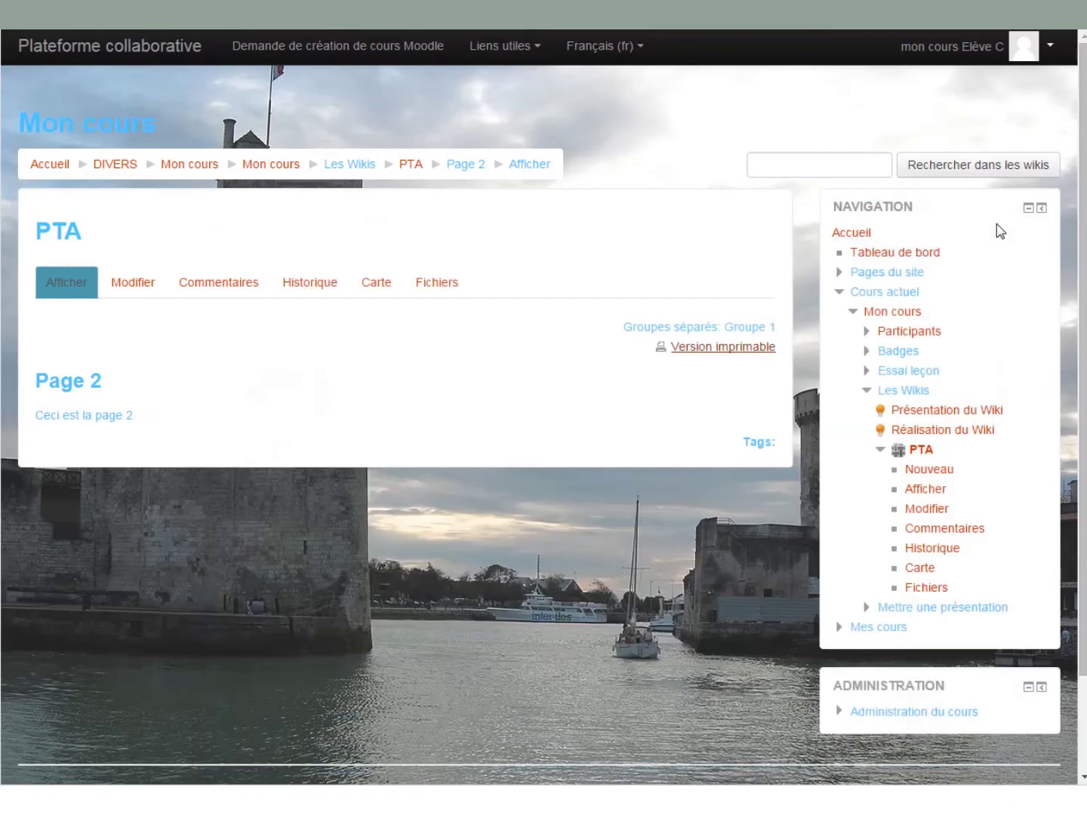
Add the line "Elle parle de ..." below the existing text of Page 2 and save it.
{"action": "left_click", "coordinate": [143, 287]}
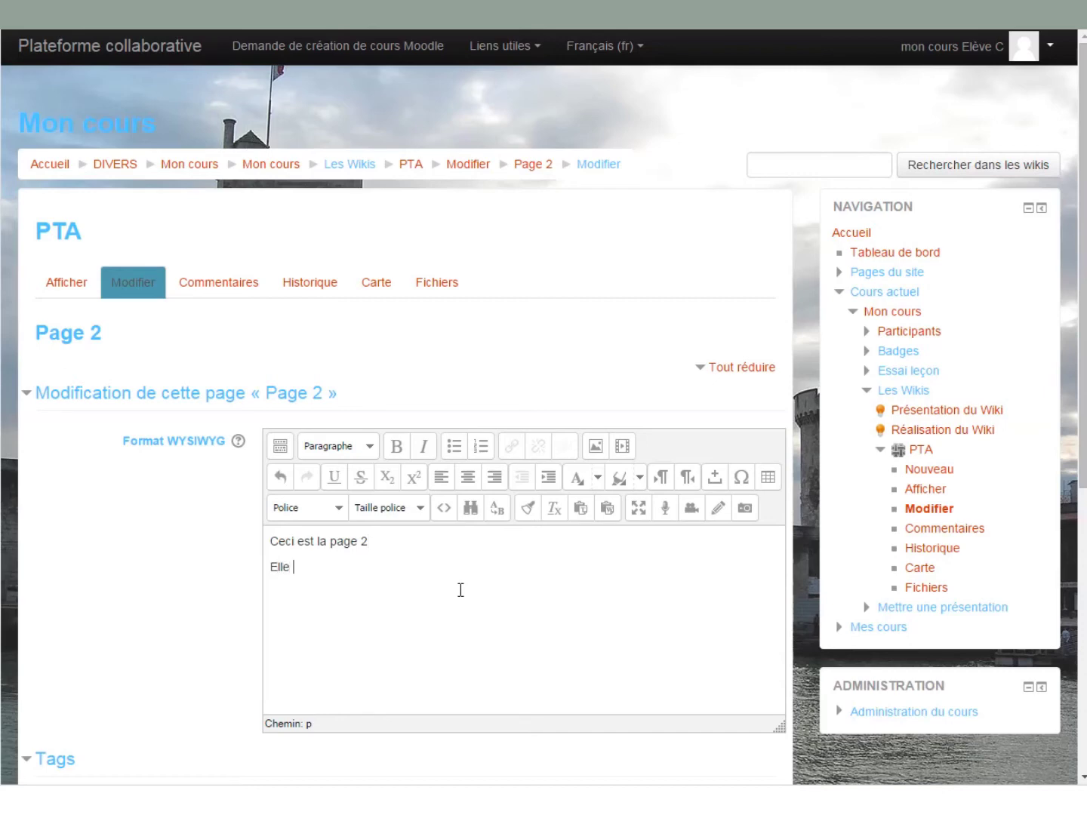
{"action": "type", "text": "parle de ..."}
{"action": "scroll", "coordinate": [491, 580], "scroll_direction": "down", "scroll_amount": 5}
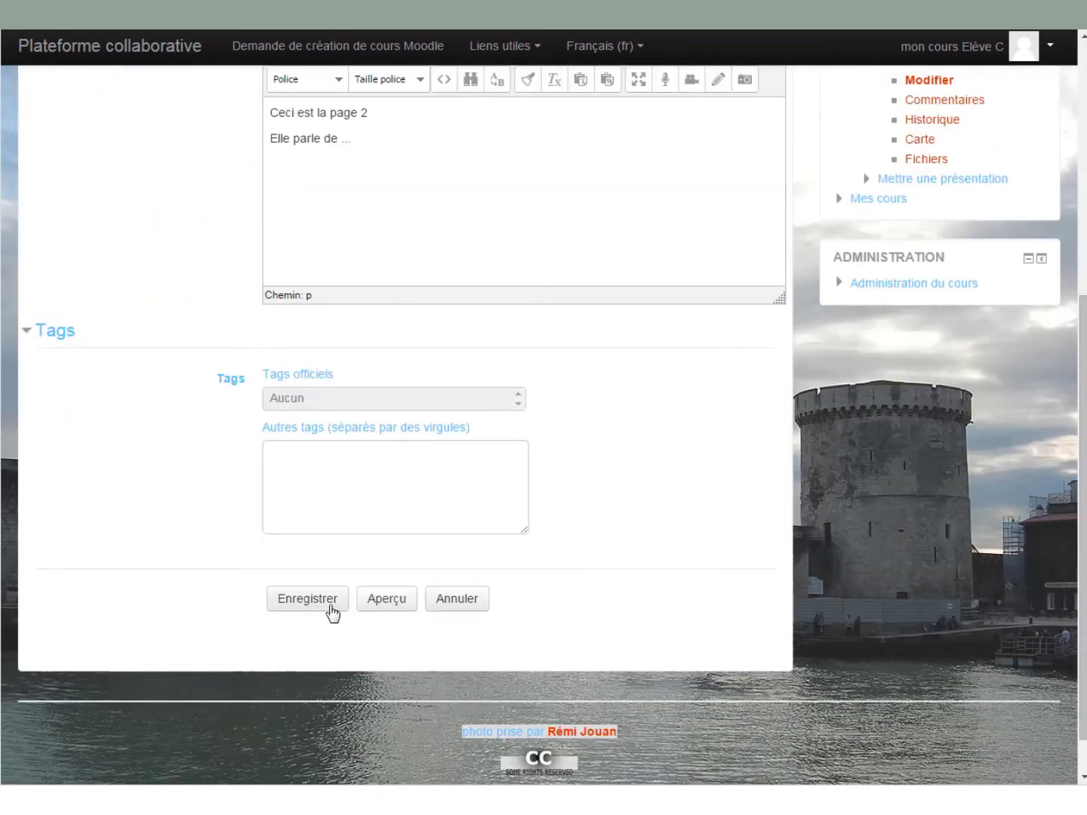
{"action": "left_click", "coordinate": [308, 598]}
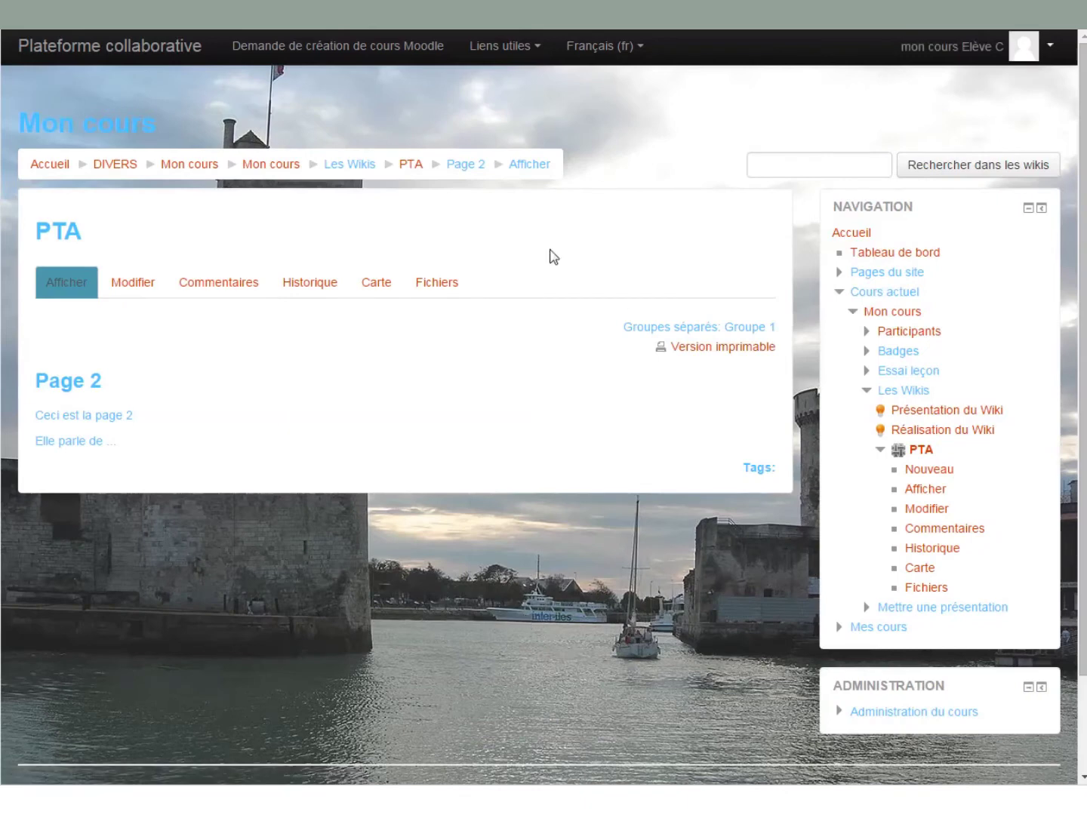
Open the Notre WIKI page from the wiki's page list, add a [[page 2]] link below its text and save it.
{"action": "left_click", "coordinate": [378, 288]}
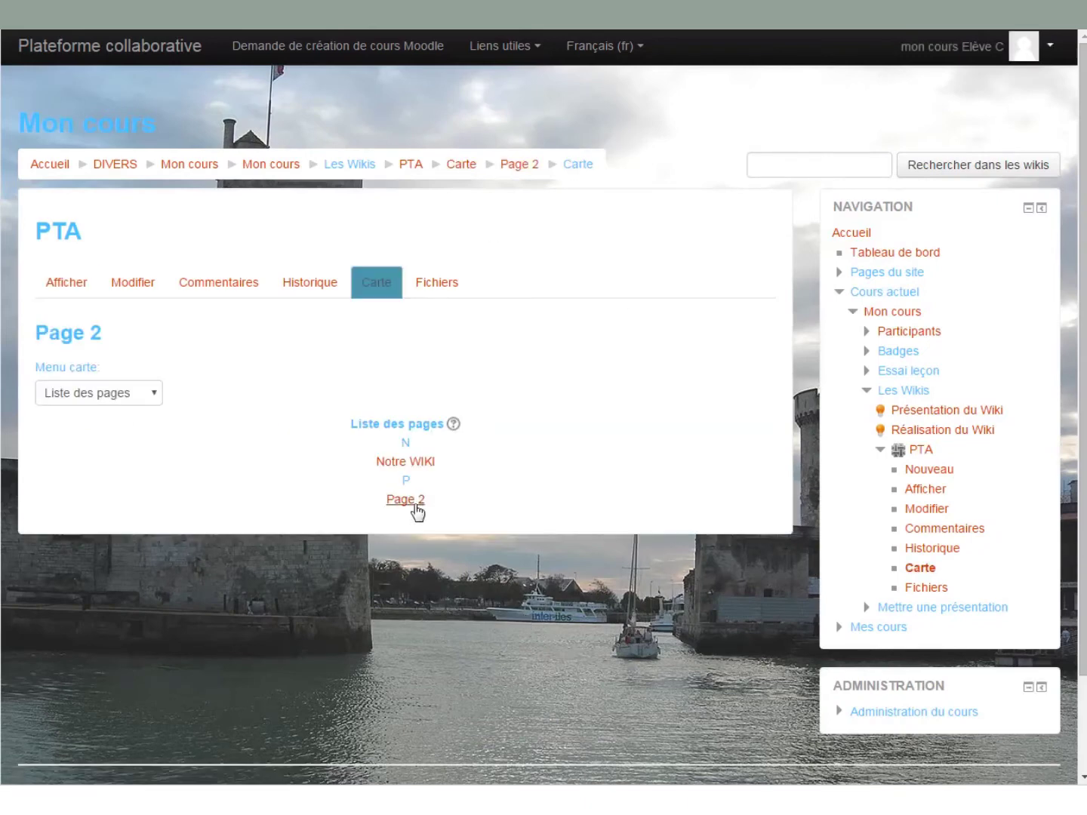
{"action": "left_click", "coordinate": [416, 462]}
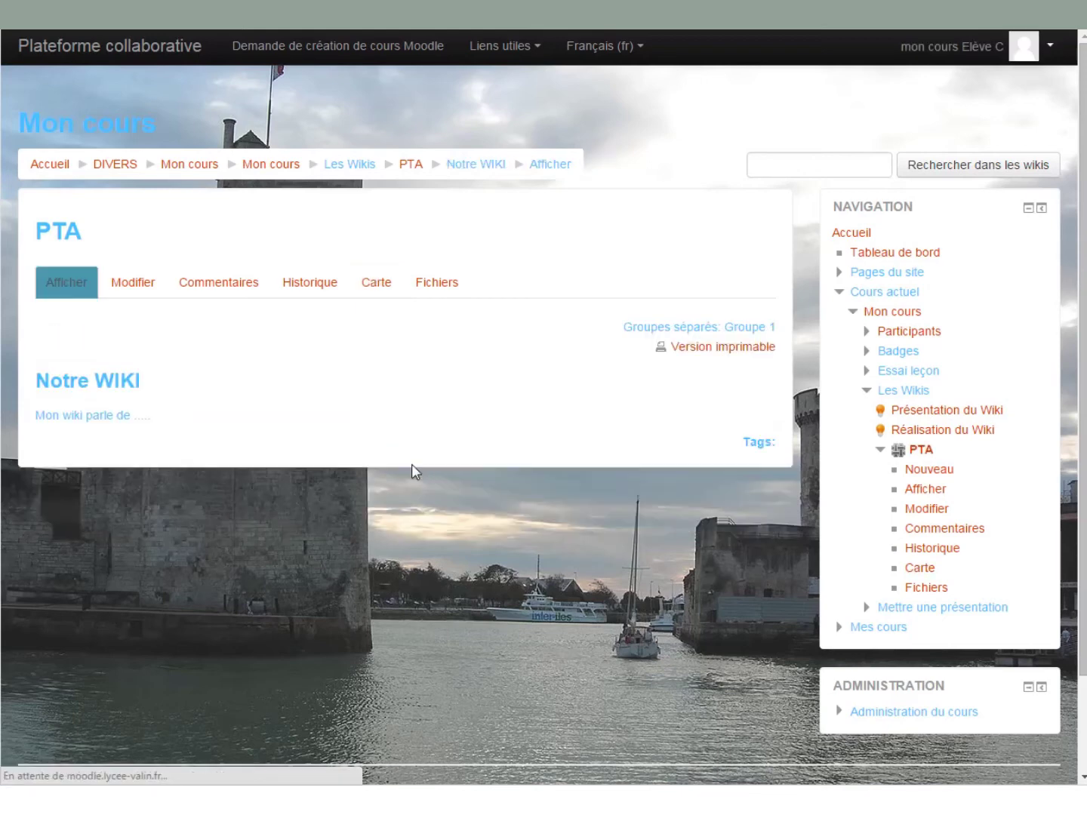
{"action": "left_click", "coordinate": [148, 294]}
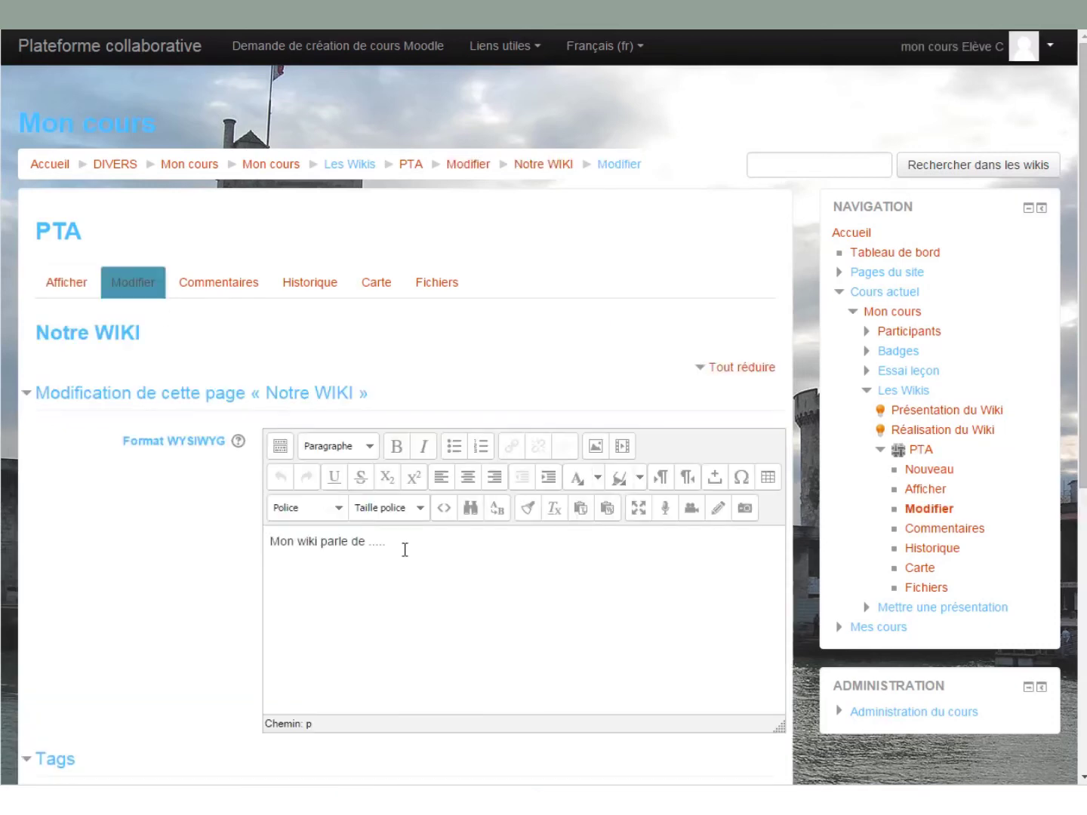
{"action": "left_click", "coordinate": [408, 544]}
{"action": "key", "text": "Return"}
{"action": "key", "text": "Return"}
{"action": "type", "text": "[[pag"}
{"action": "scroll", "coordinate": [347, 580], "scroll_direction": "down", "scroll_amount": 6}
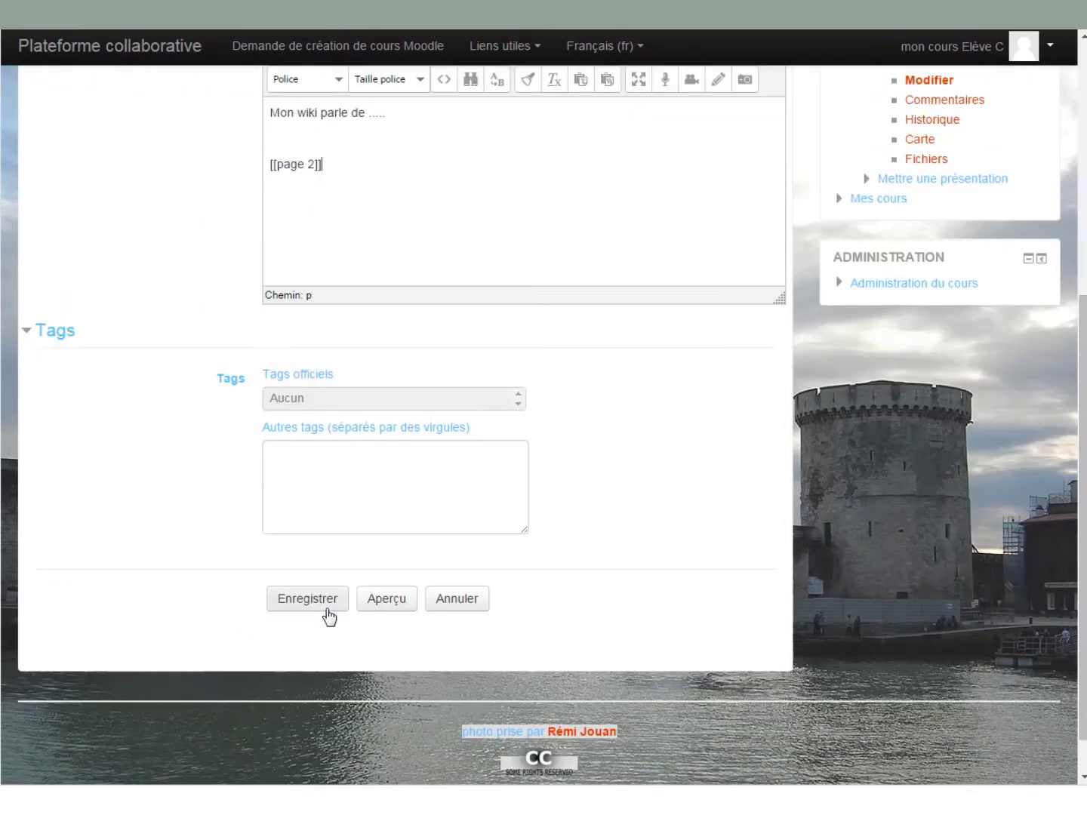
{"action": "left_click", "coordinate": [329, 612]}
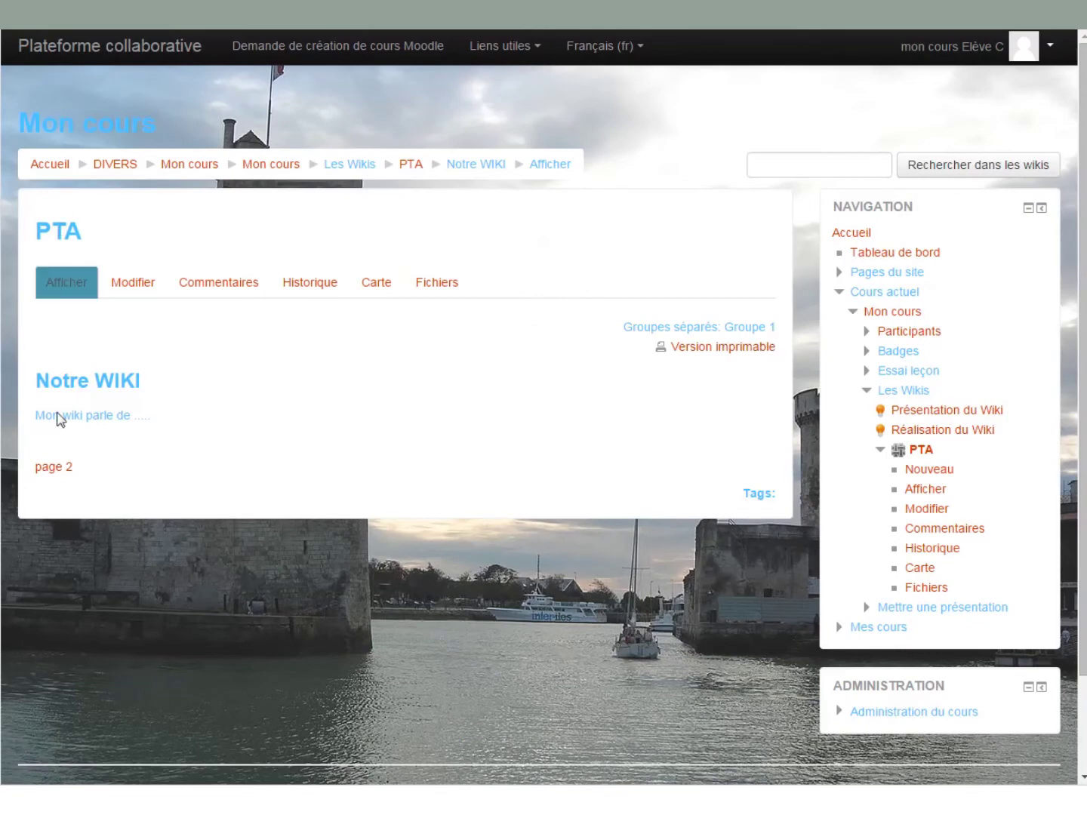
Add a [[Notre WIKI]] link below the text of Page 2, save it and follow the link back.
{"action": "left_click", "coordinate": [62, 473]}
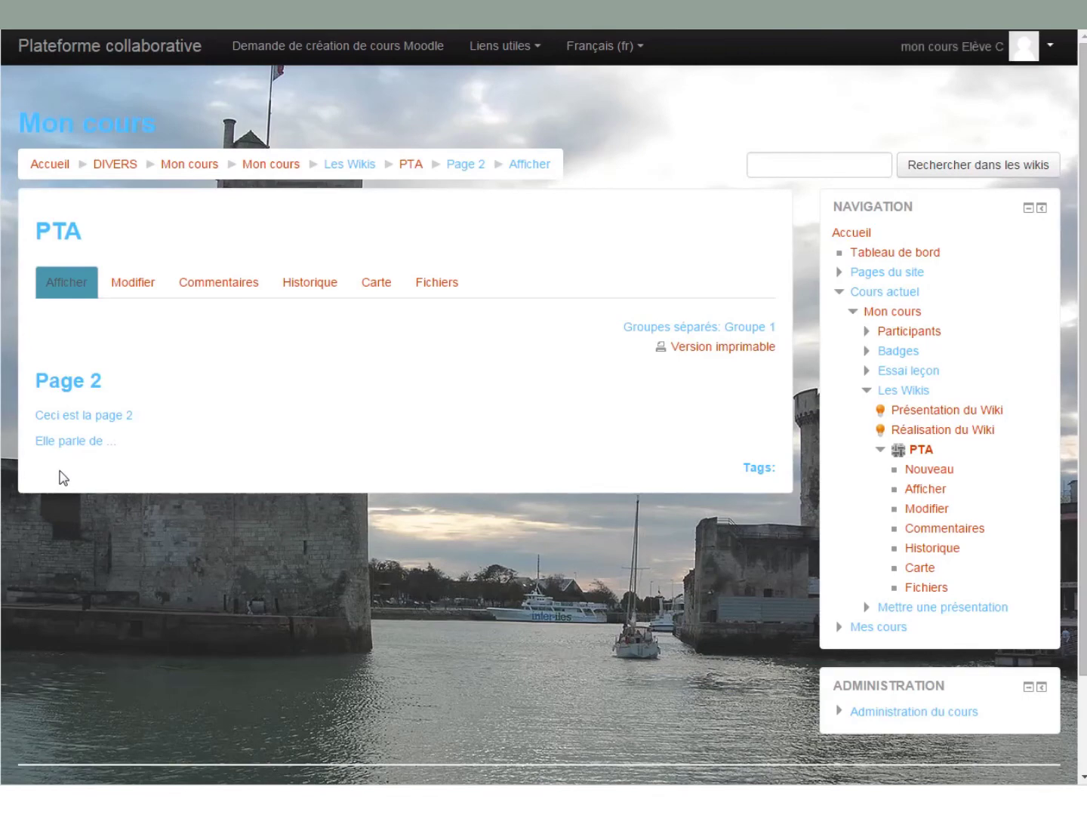
{"action": "left_click", "coordinate": [136, 287]}
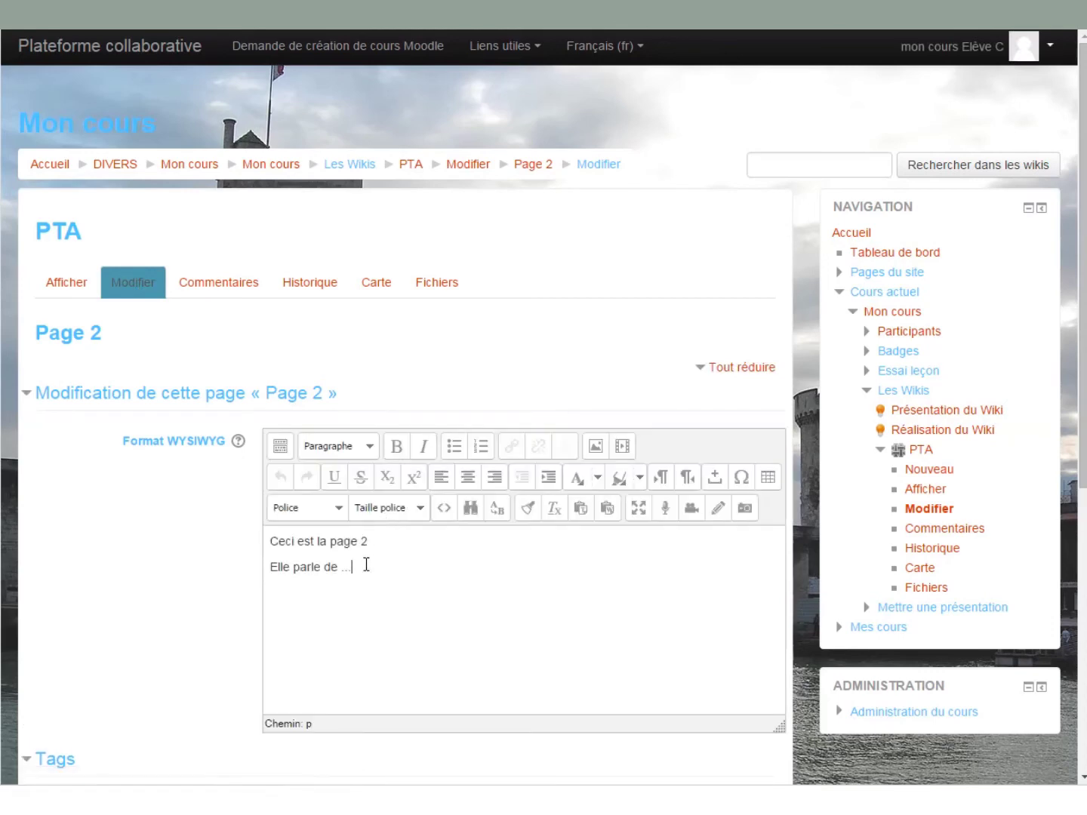
{"action": "left_click", "coordinate": [366, 565]}
{"action": "key", "text": "Return"}
{"action": "key", "text": "Return"}
{"action": "scroll", "coordinate": [366, 565], "scroll_direction": "down", "scroll_amount": 5}
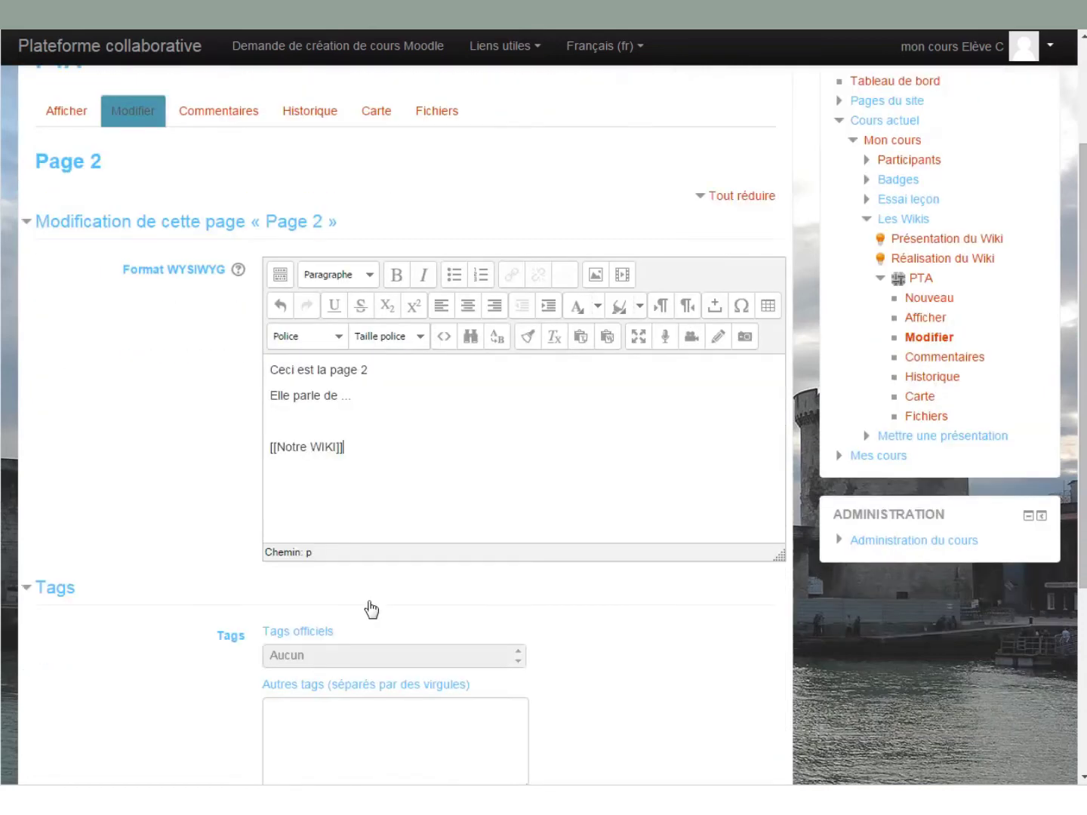
{"action": "left_click", "coordinate": [325, 615]}
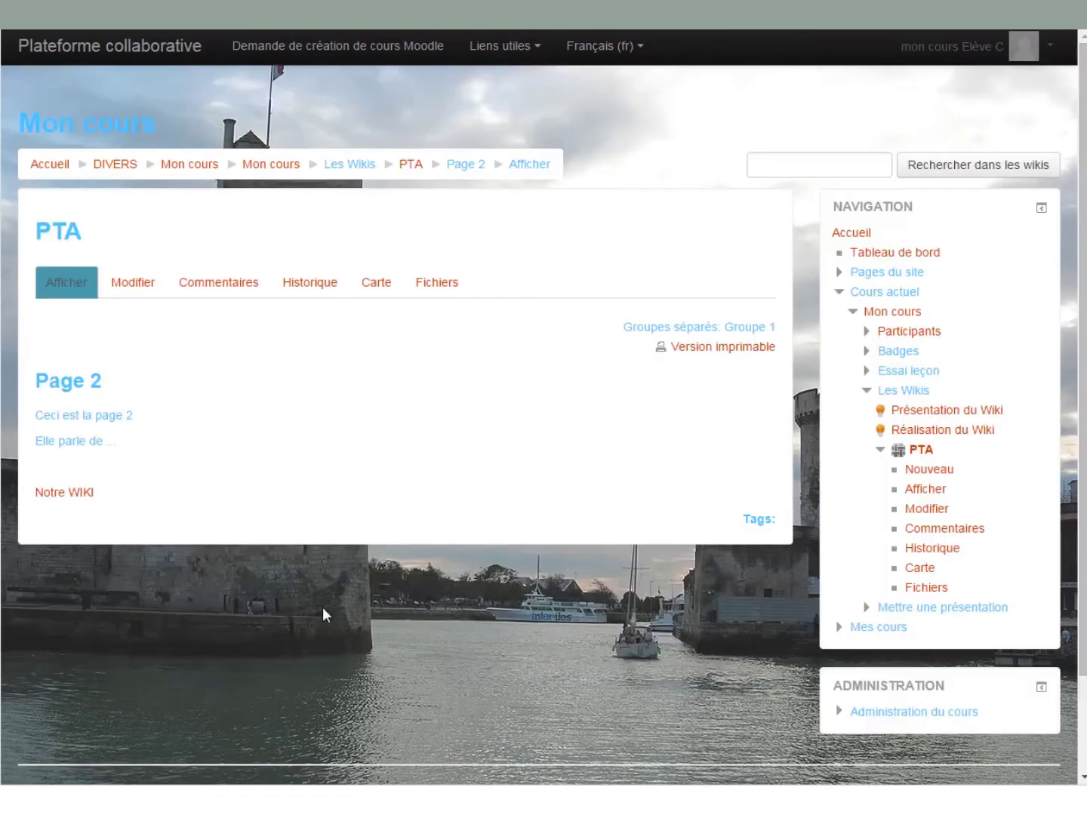
{"action": "left_click", "coordinate": [78, 497]}
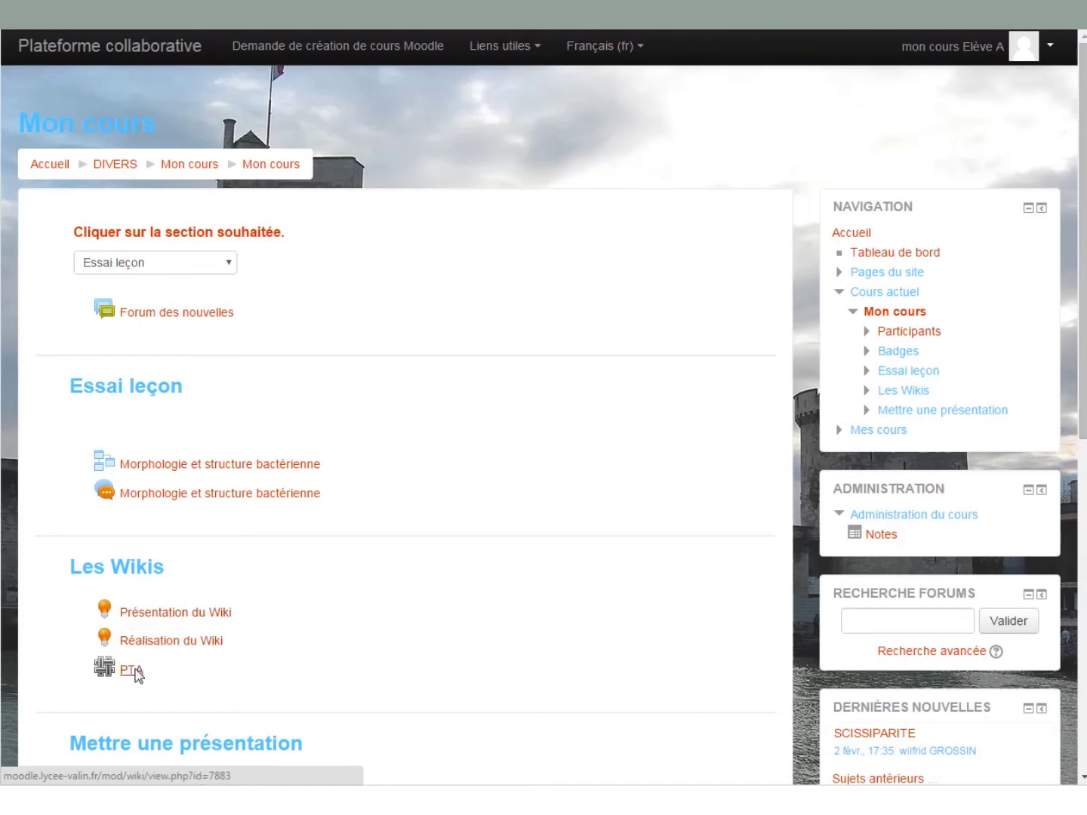
Open the PTA wiki with student A's account and change "Mon" to "Notre" in the Notre WIKI page's text.
{"action": "left_click", "coordinate": [132, 670]}
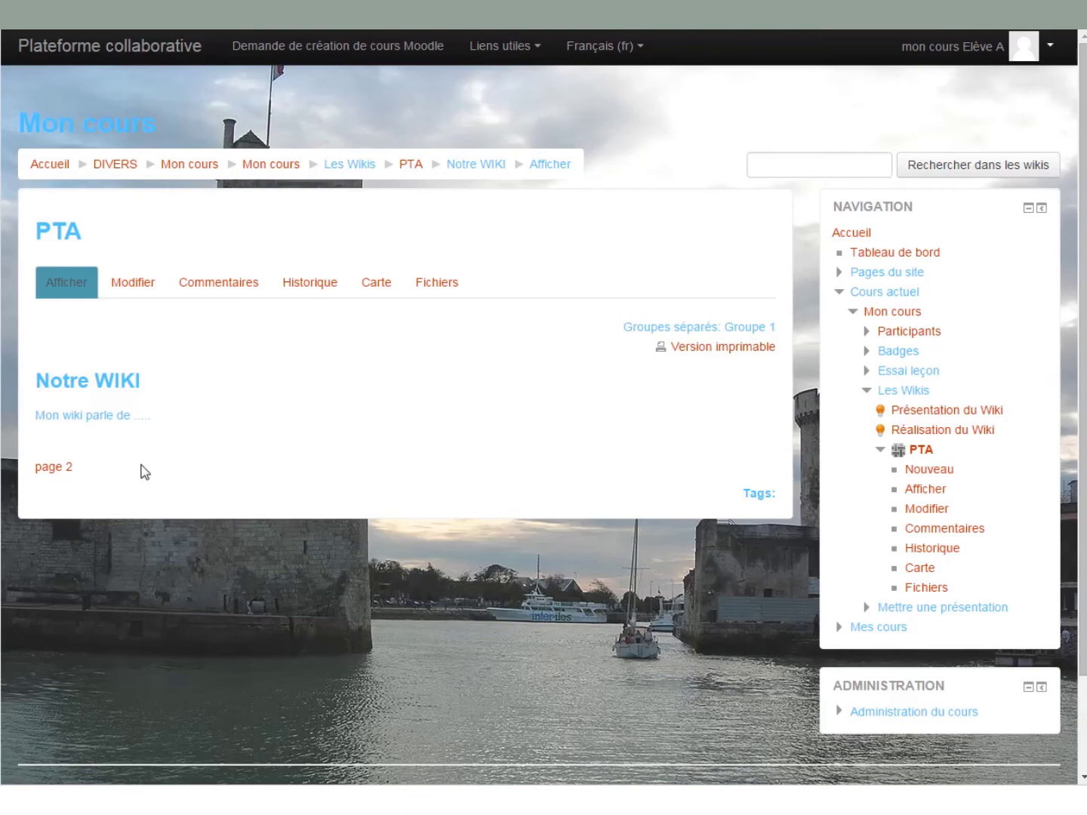
{"action": "left_click", "coordinate": [133, 293]}
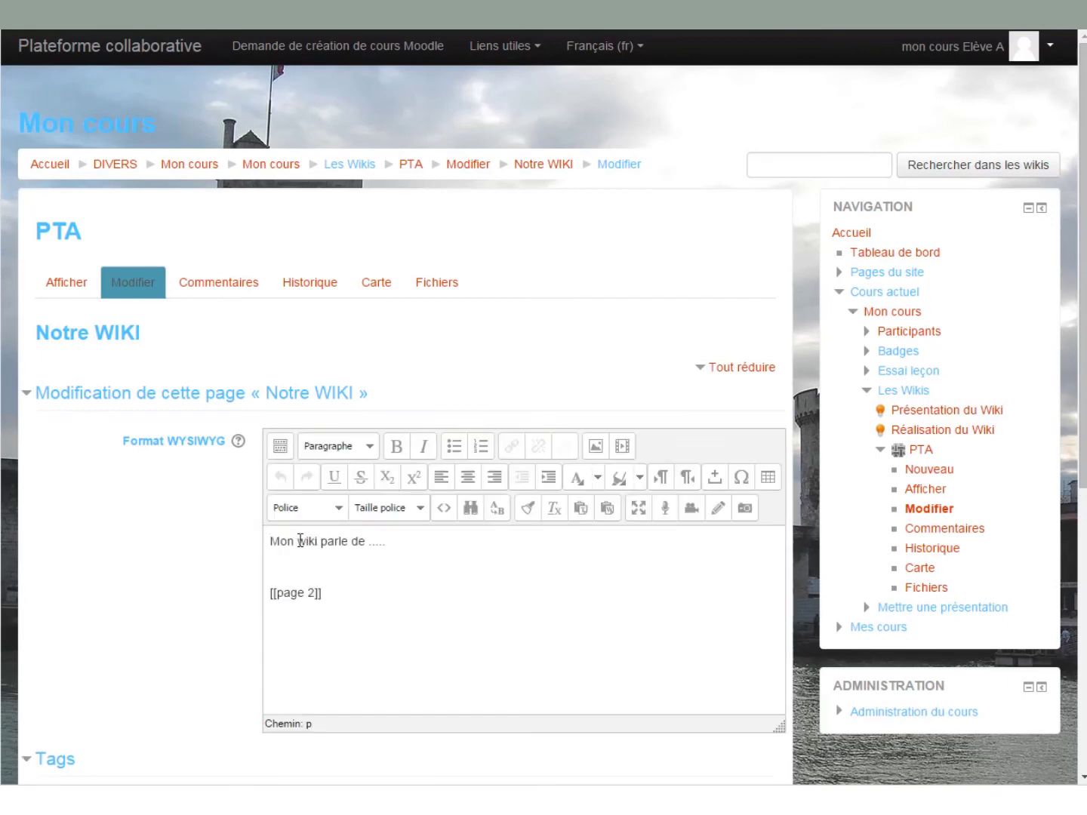
{"action": "double_click", "coordinate": [281, 542]}
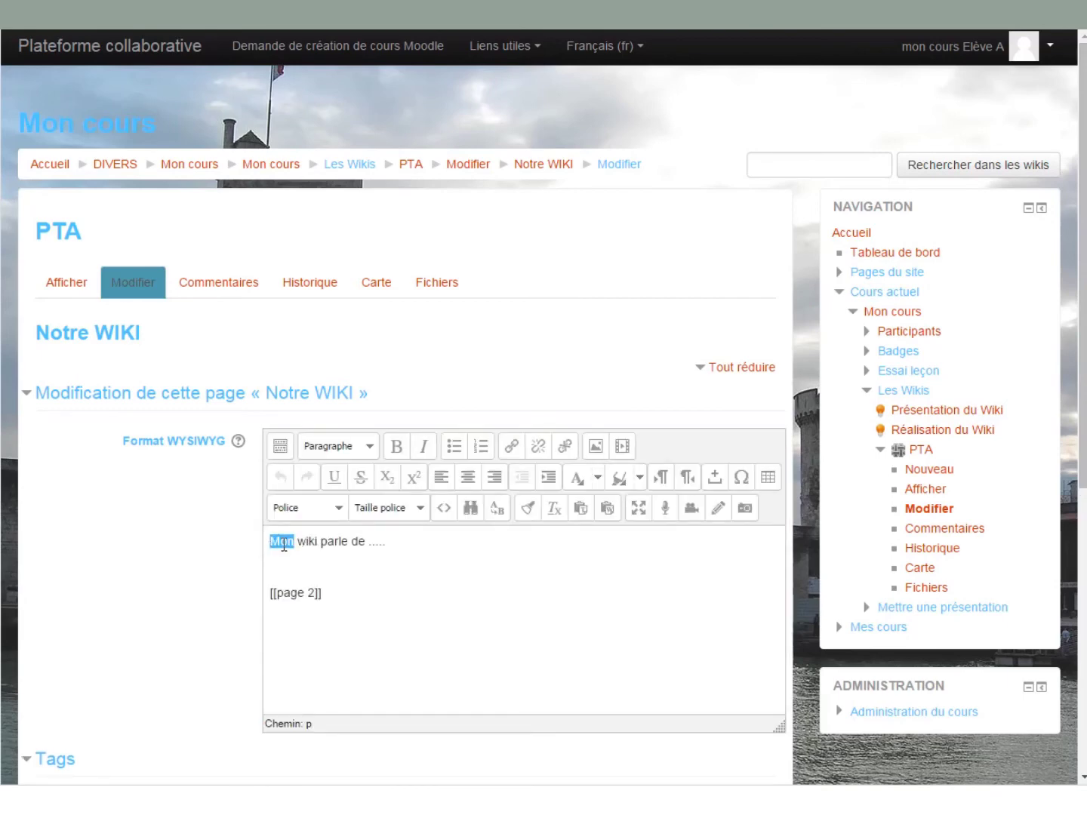
{"action": "type", "text": "Notre"}
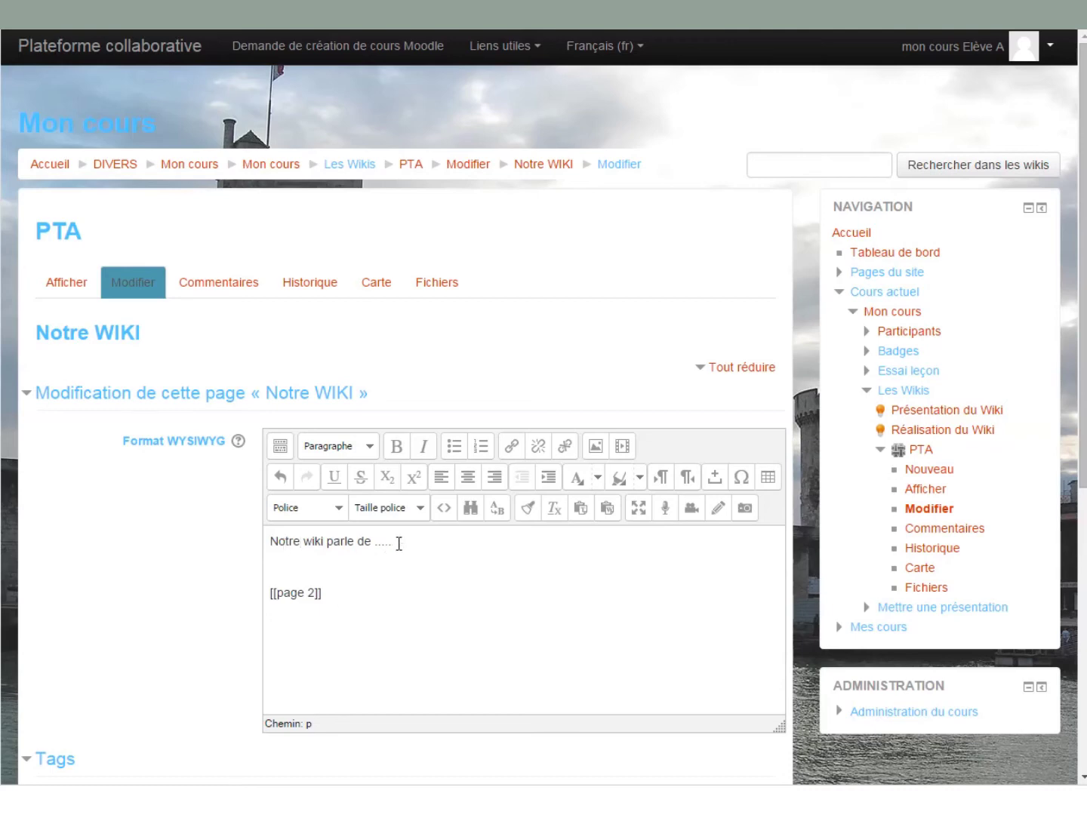
Insert a freehand drawing of two intertwined wavy lines below the first line of the Notre WIKI page and save the page.
{"action": "left_click", "coordinate": [398, 543]}
{"action": "key", "text": "Return"}
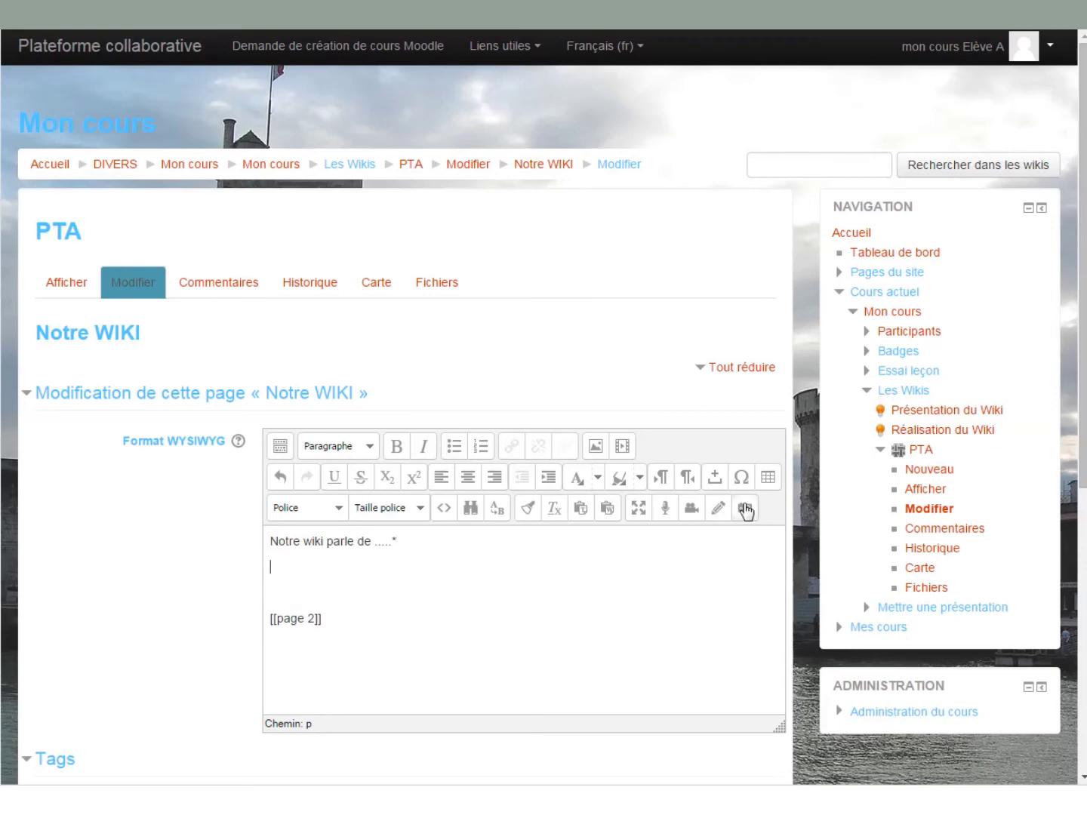
{"action": "left_click", "coordinate": [718, 510]}
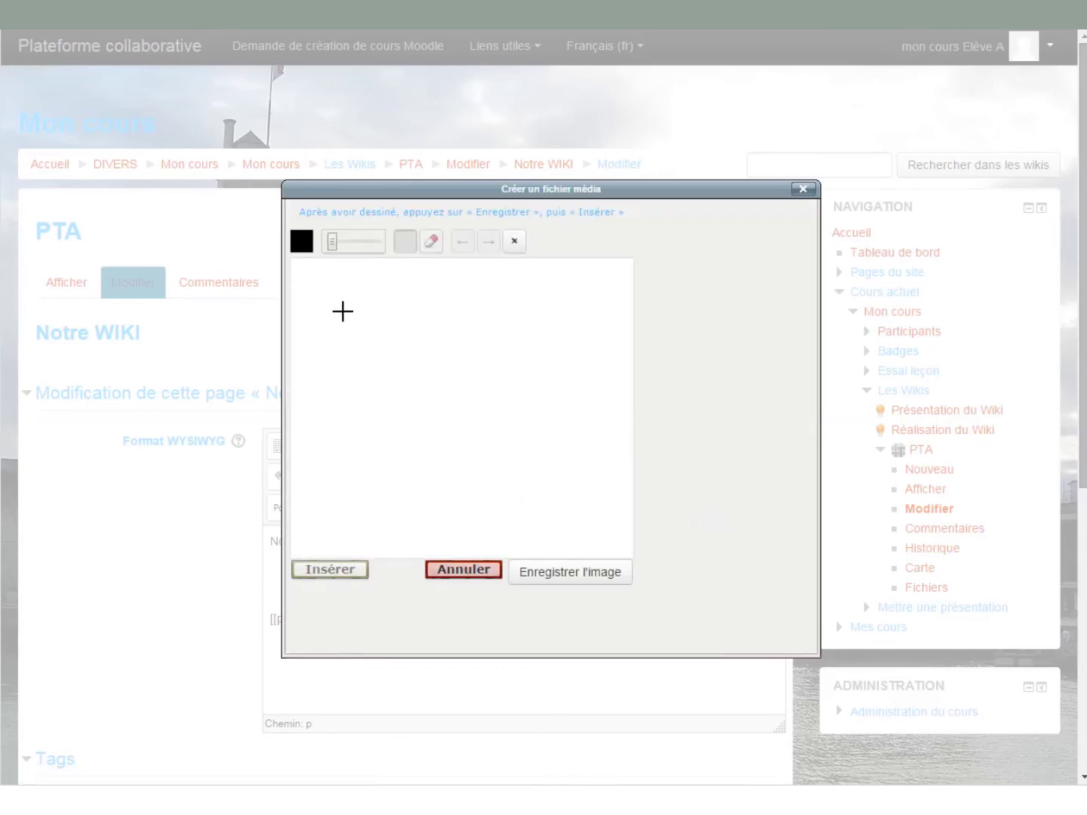
{"action": "left_click_drag", "start_coordinate": [342, 310], "coordinate": [577, 291]}
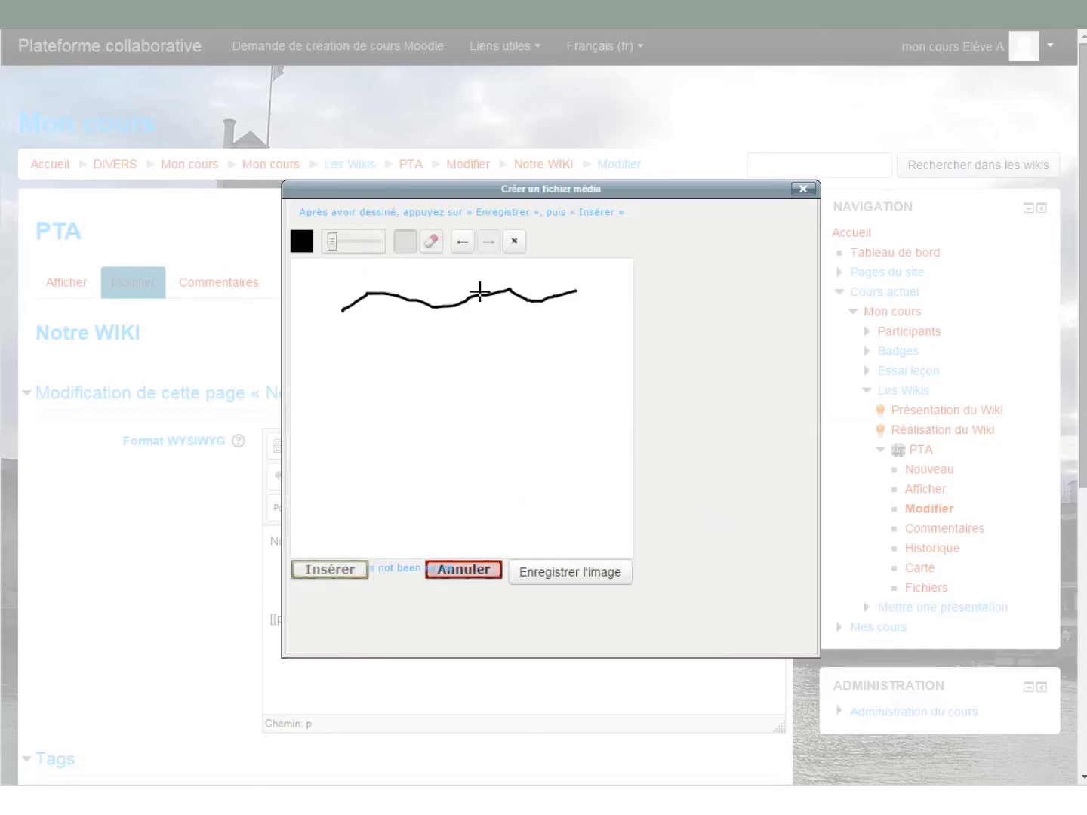
{"action": "mouse_move", "coordinate": [347, 299]}
{"action": "left_mouse_down"}
{"action": "mouse_move", "coordinate": [473, 303]}
{"action": "mouse_move", "coordinate": [534, 291]}
{"action": "mouse_move", "coordinate": [588, 306]}
{"action": "left_mouse_up"}
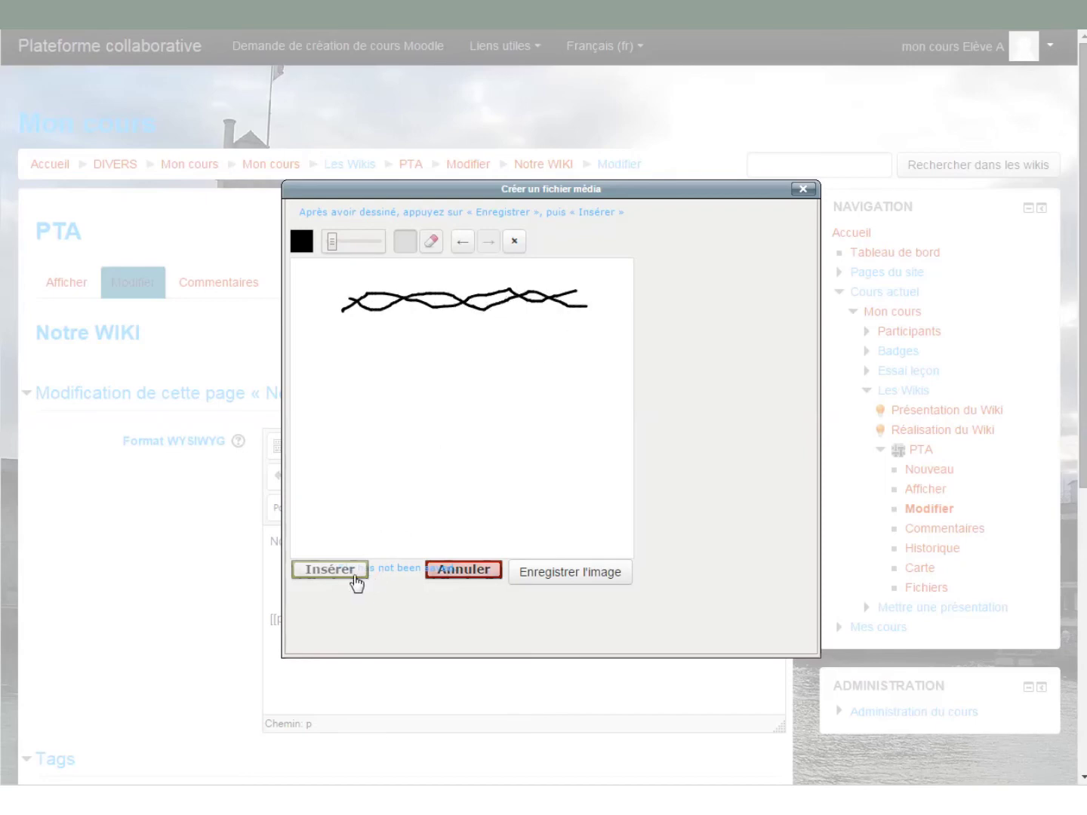
{"action": "left_click", "coordinate": [355, 571]}
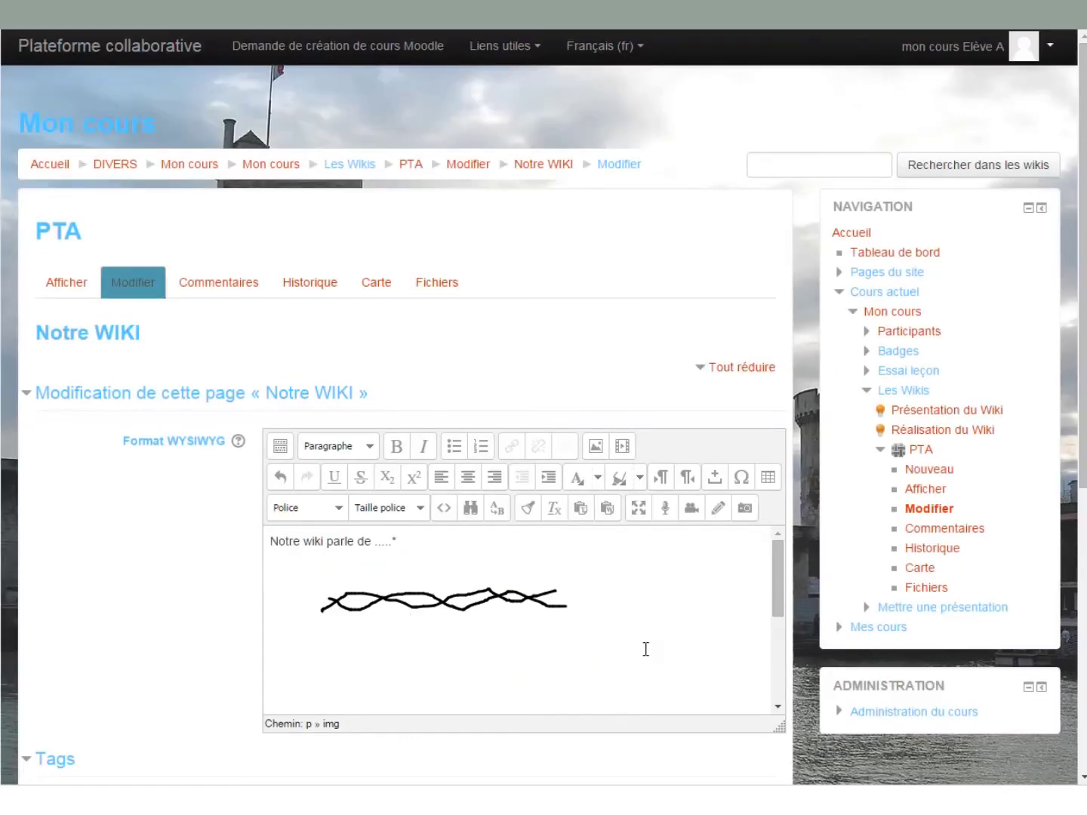
{"action": "scroll", "coordinate": [645, 648], "scroll_direction": "down", "scroll_amount": 3}
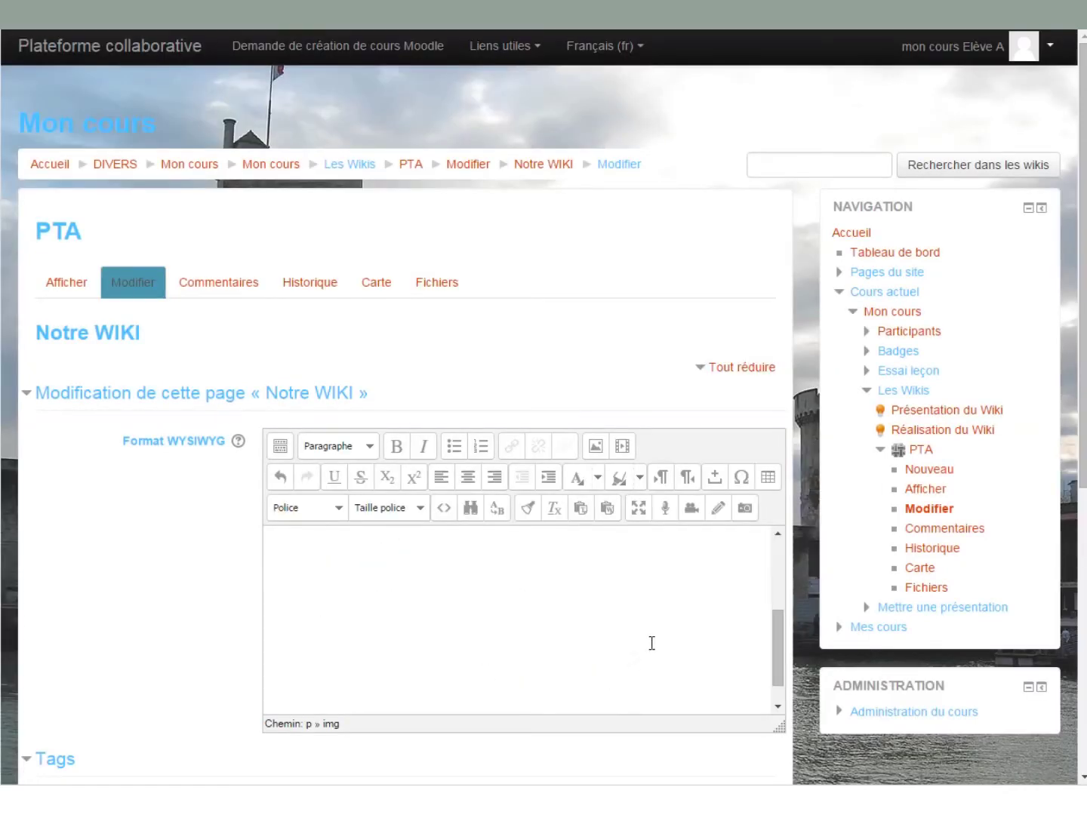
{"action": "left_click_drag", "start_coordinate": [1083, 440], "coordinate": [1084, 669]}
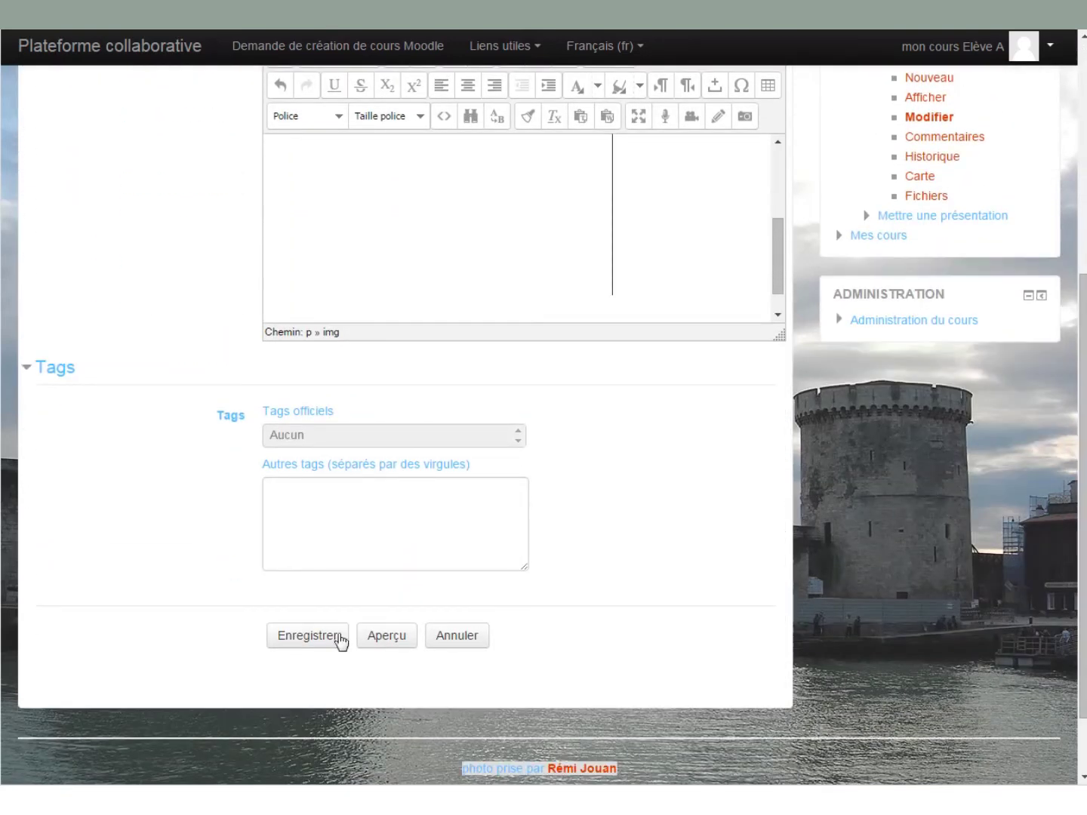
{"action": "left_click", "coordinate": [336, 644]}
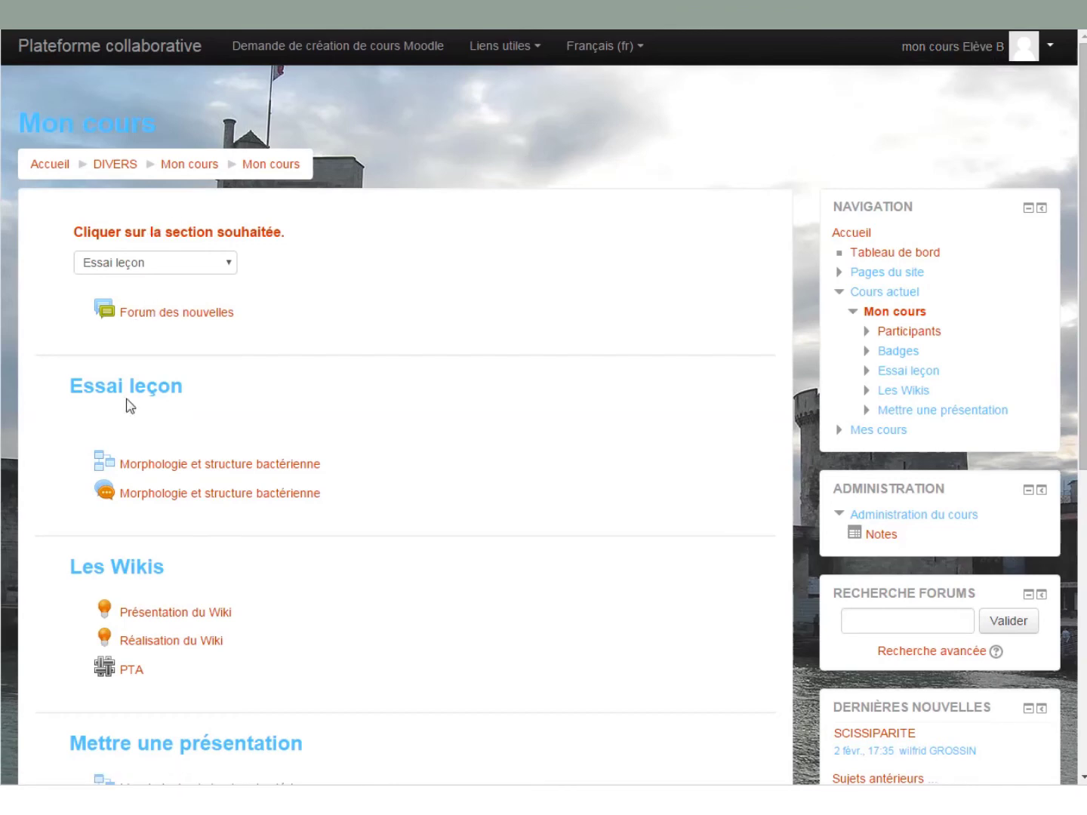
Create Groupe 2's Notre WIKI page in the PTA wiki with student B's account, enter the text "Mon PTA du groupe 2" and save it.
{"action": "left_click", "coordinate": [137, 677]}
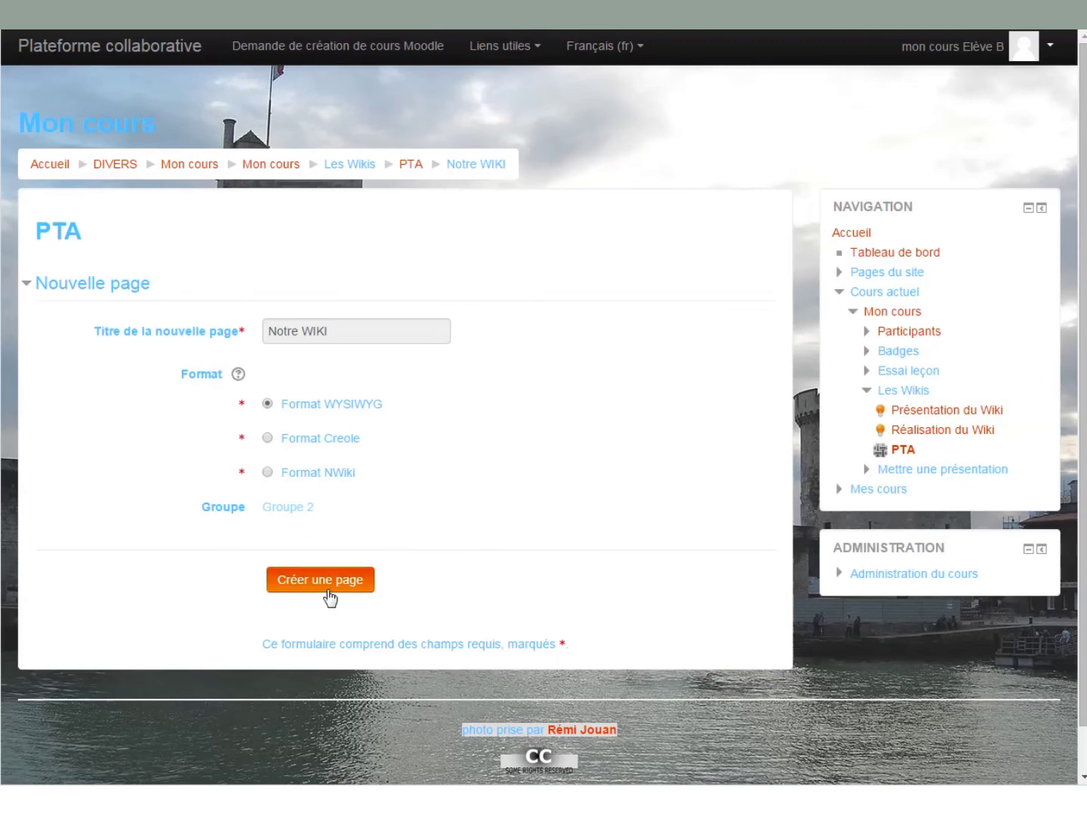
{"action": "left_click", "coordinate": [330, 597]}
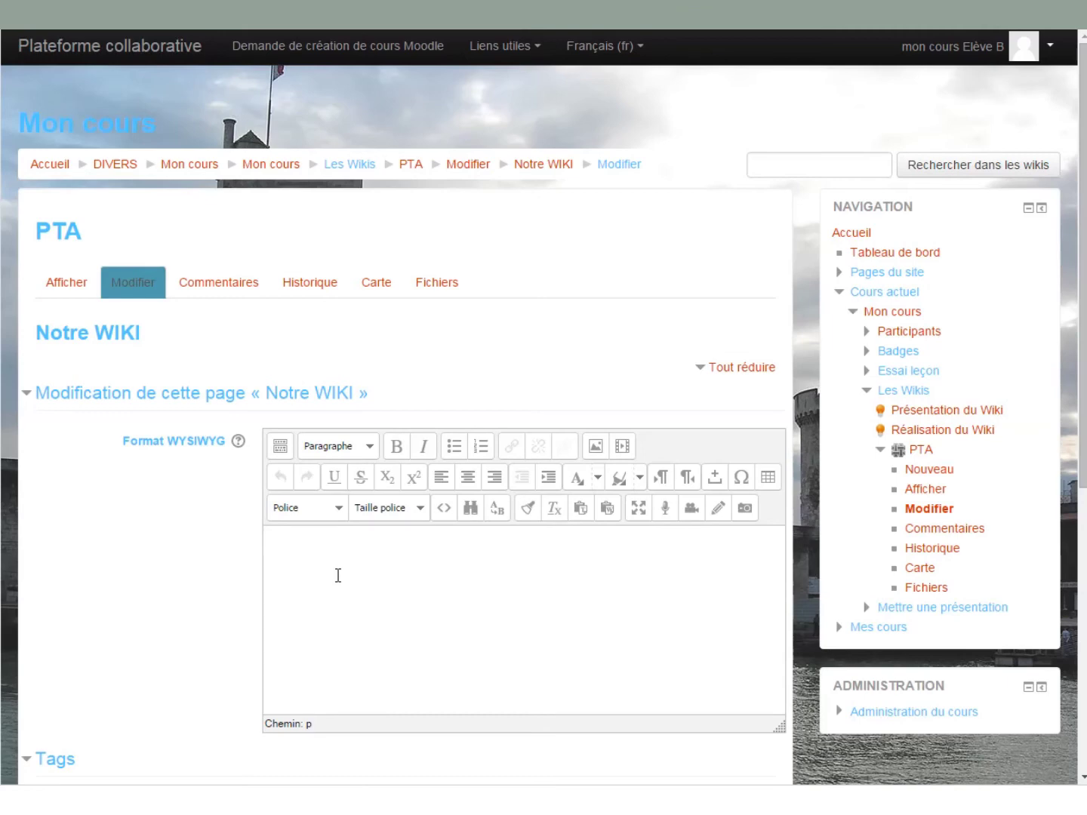
{"action": "left_click", "coordinate": [301, 556]}
{"action": "type", "text": "Mon PTA du groupe 2"}
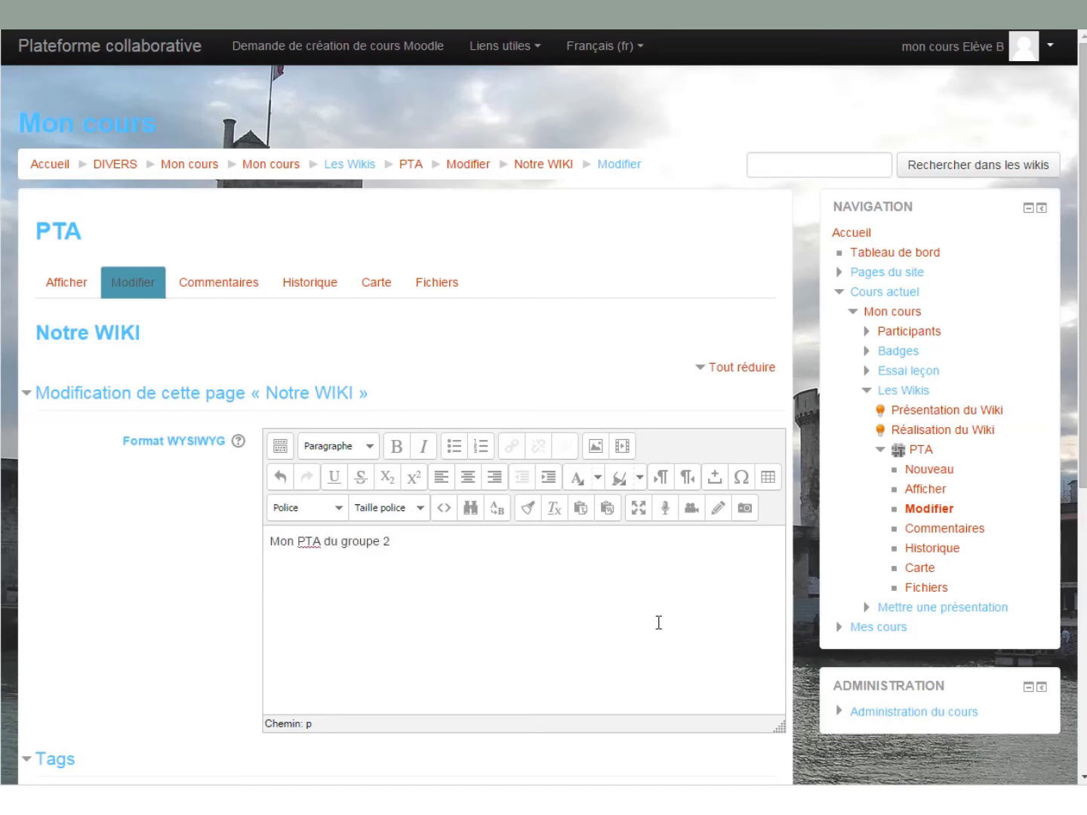
{"action": "scroll", "coordinate": [456, 565], "scroll_direction": "down", "scroll_amount": 6}
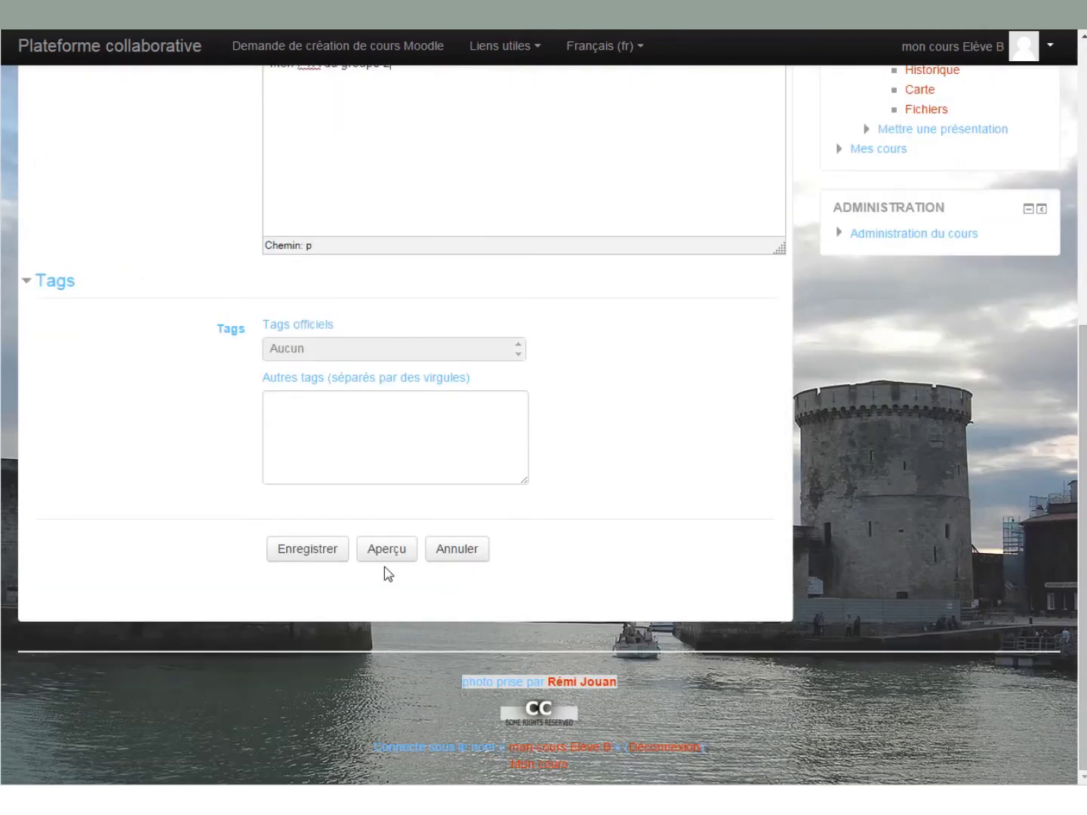
{"action": "left_click", "coordinate": [325, 560]}
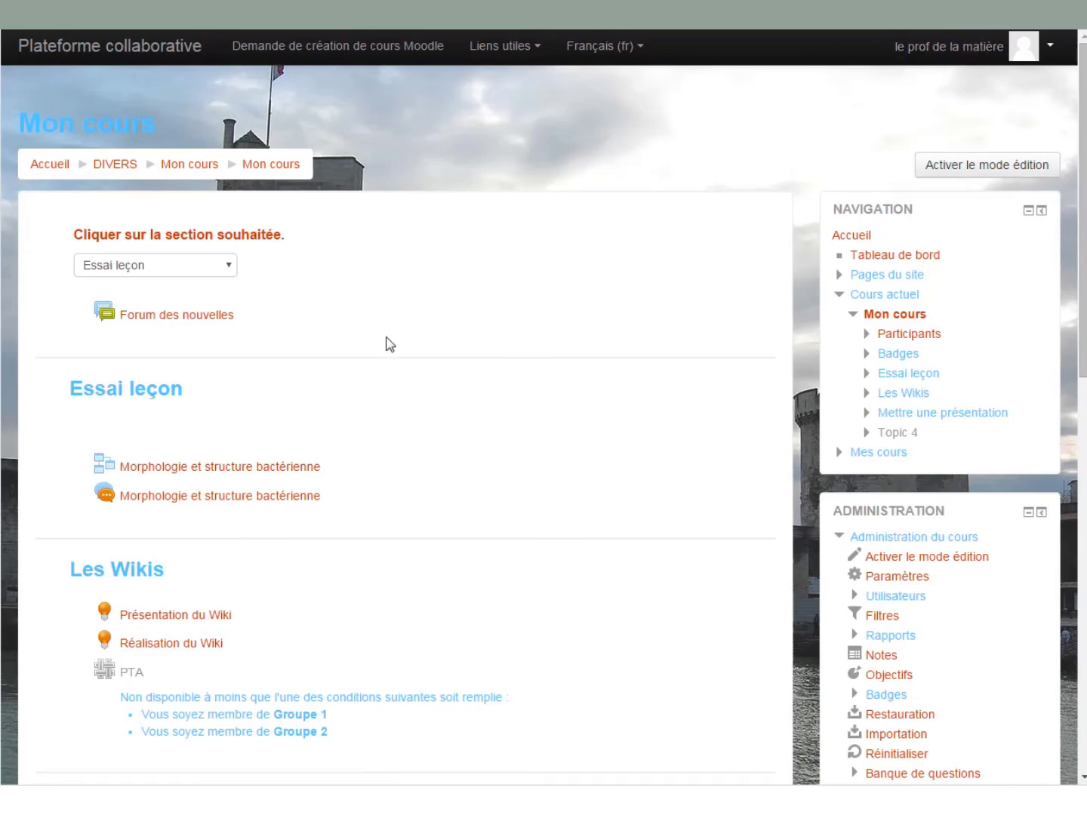
Open the PTA wiki with the teacher's account and view Groupe 2's Notre WIKI page, returning to Groupe 1's version.
{"action": "scroll", "coordinate": [387, 343], "scroll_direction": "down", "scroll_amount": 1}
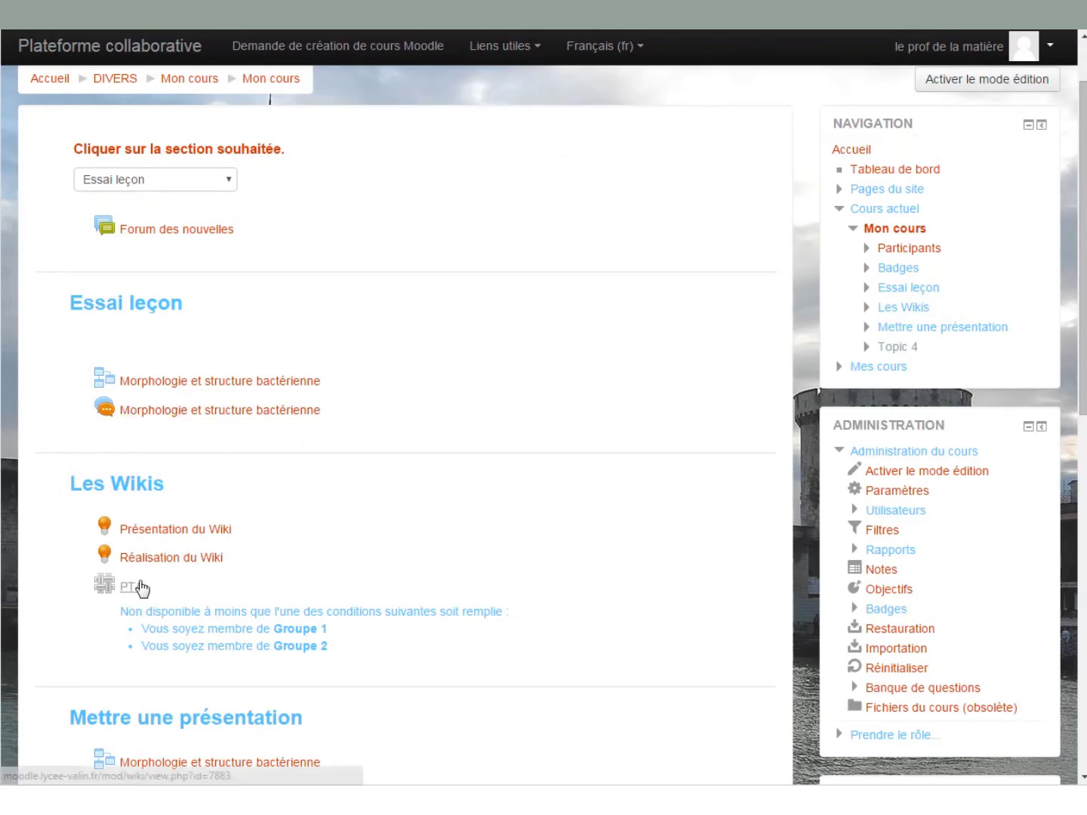
{"action": "scroll", "coordinate": [516, 512], "scroll_direction": "up", "scroll_amount": 1}
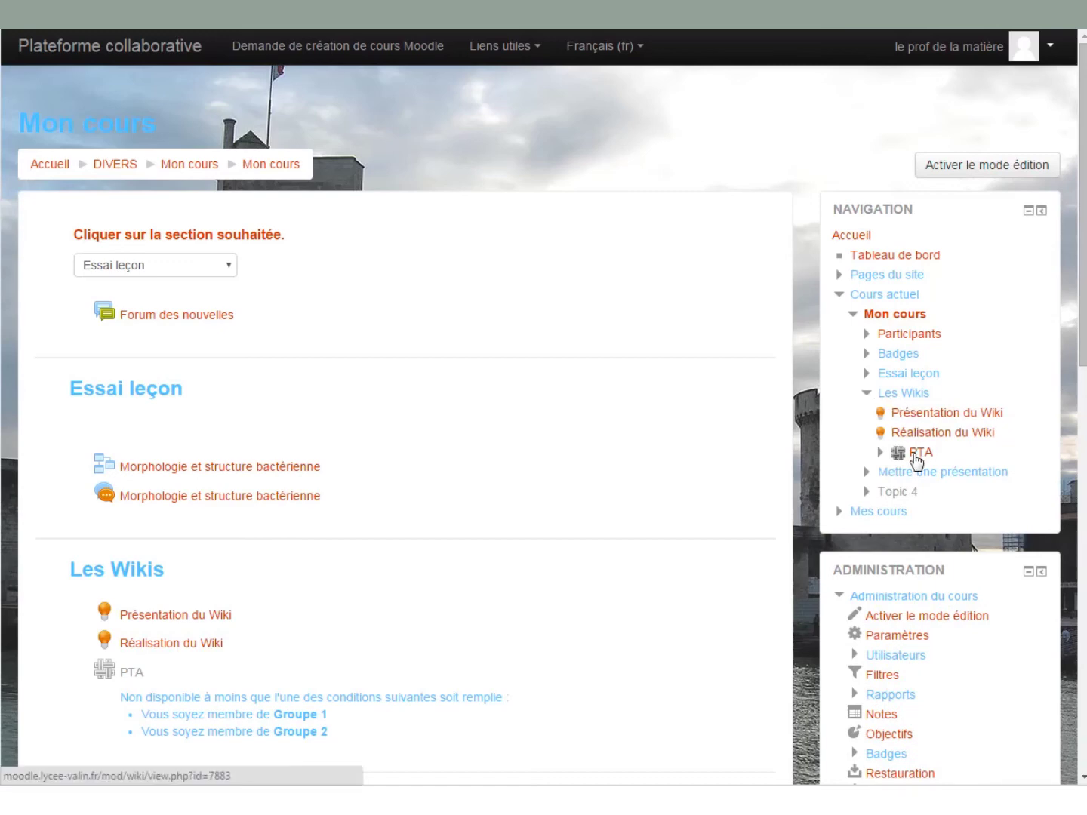
{"action": "left_click", "coordinate": [915, 459]}
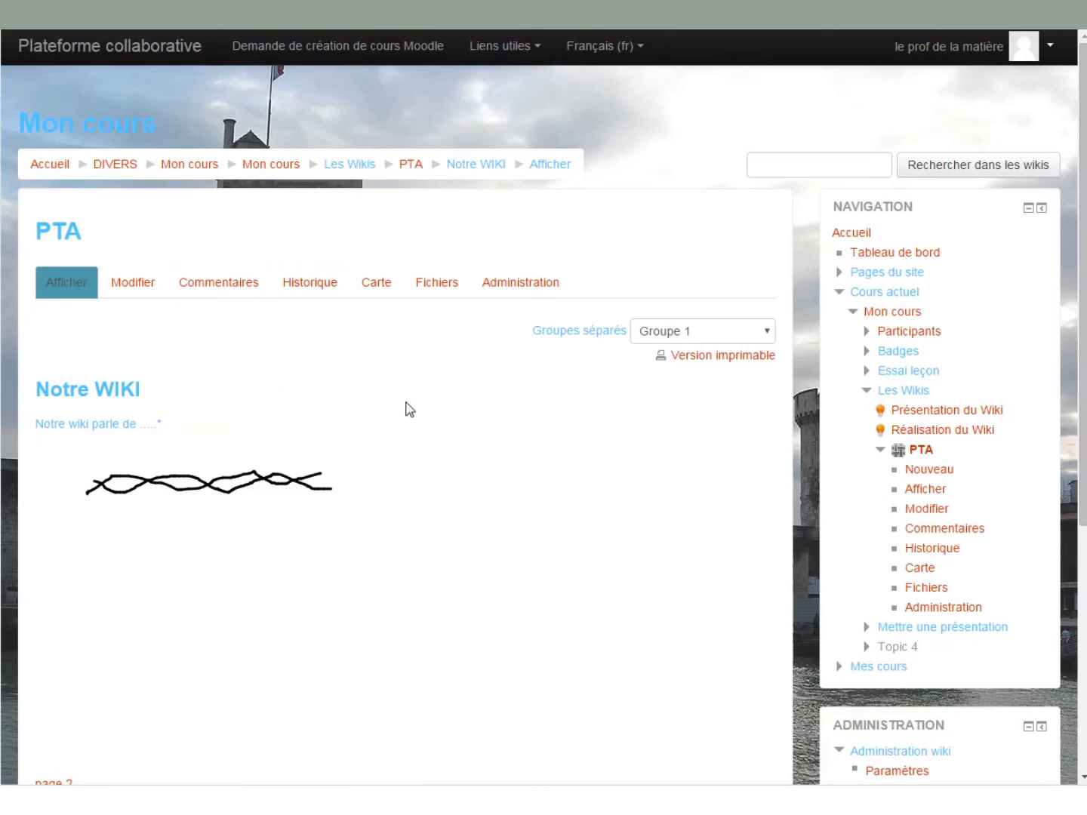
{"action": "scroll", "coordinate": [409, 409], "scroll_direction": "down", "scroll_amount": 1}
{"action": "scroll", "coordinate": [271, 559], "scroll_direction": "up", "scroll_amount": 1}
{"action": "left_click", "coordinate": [763, 339]}
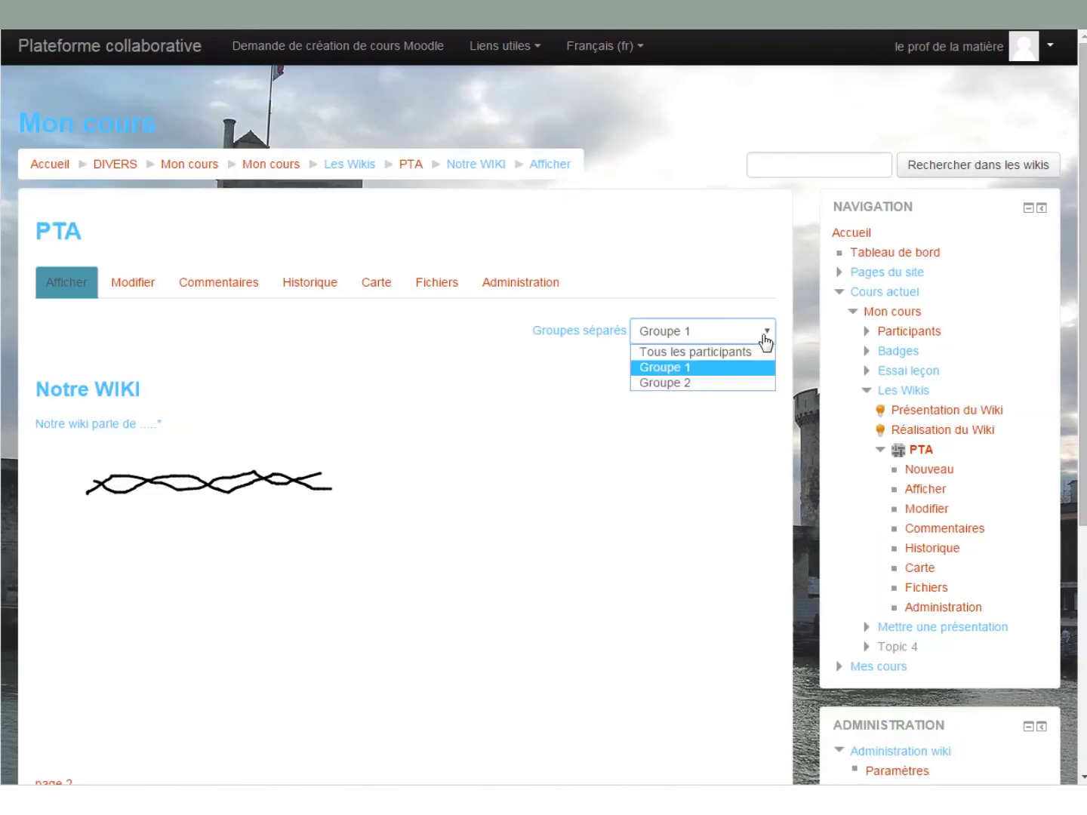
{"action": "left_click", "coordinate": [712, 387]}
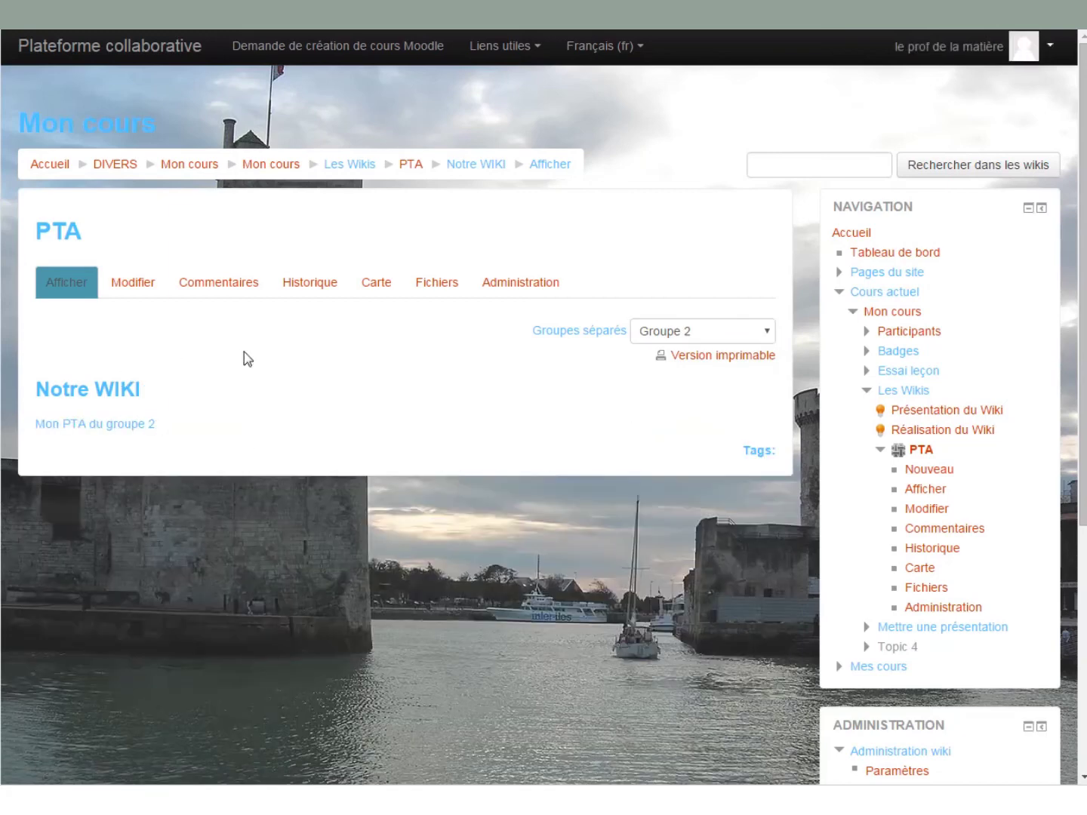
{"action": "left_click", "coordinate": [764, 334]}
{"action": "left_click", "coordinate": [712, 373]}
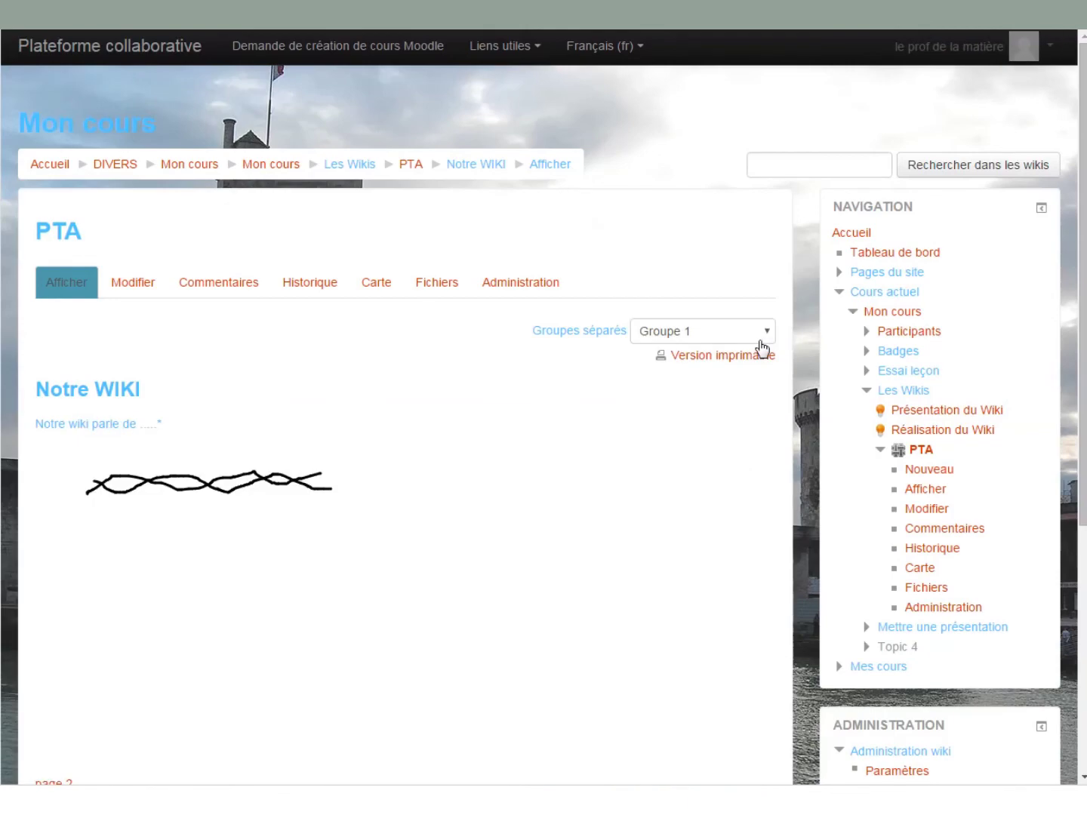
Follow Groupe 1's page 2 link and return to the Notre WIKI page through its link.
{"action": "scroll", "coordinate": [441, 354], "scroll_direction": "down", "scroll_amount": 3}
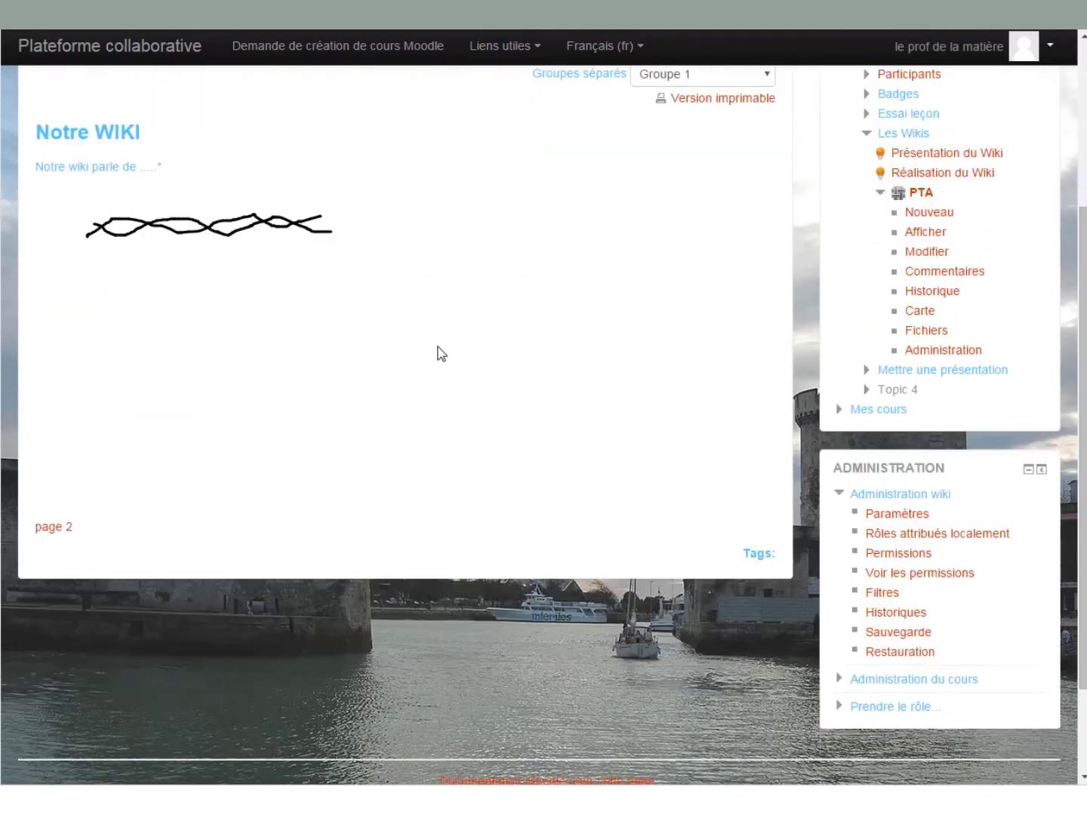
{"action": "left_click", "coordinate": [67, 527]}
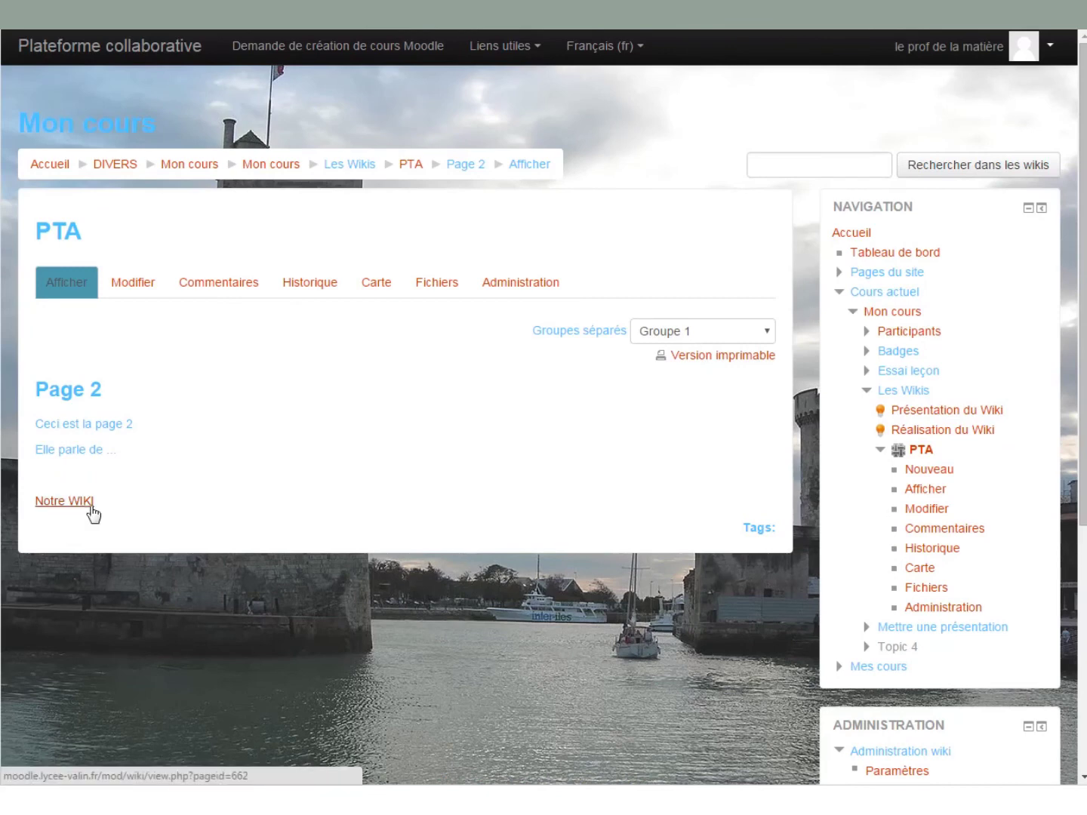
{"action": "left_click", "coordinate": [91, 508]}
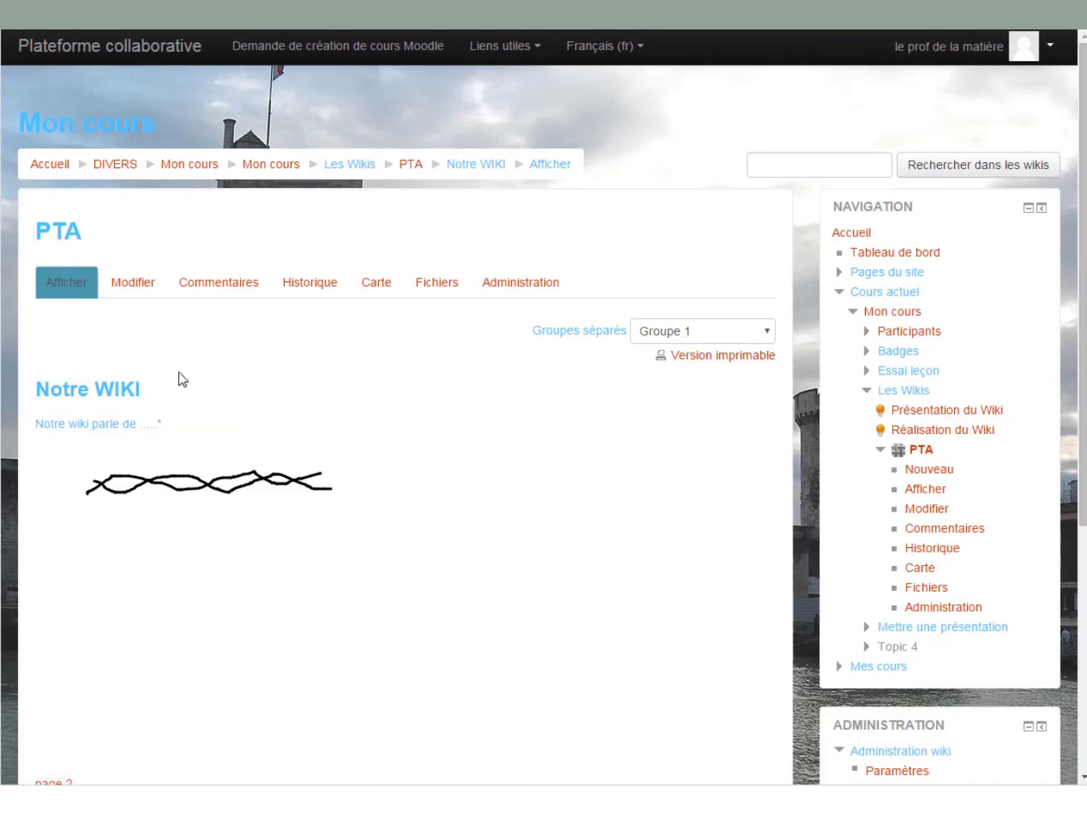
Add the comment "Mon commentaire" to Groupe 1's Notre WIKI page and save it.
{"action": "left_click", "coordinate": [146, 290]}
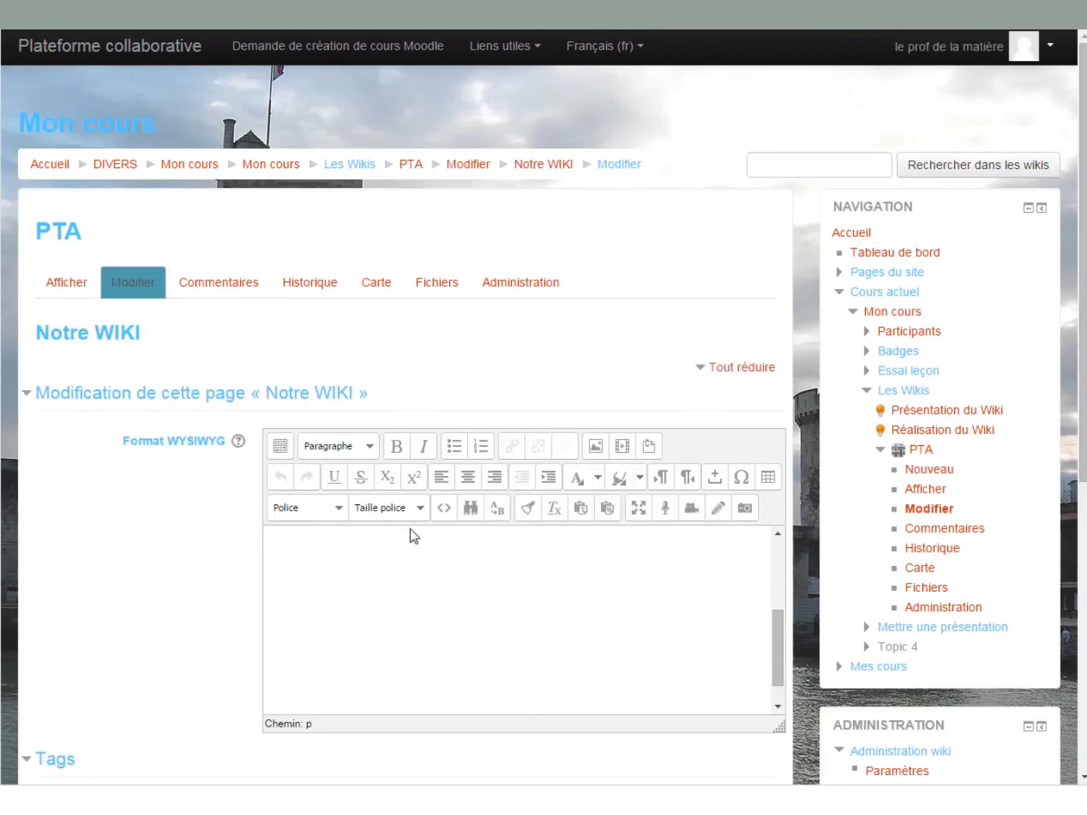
{"action": "left_click", "coordinate": [247, 295]}
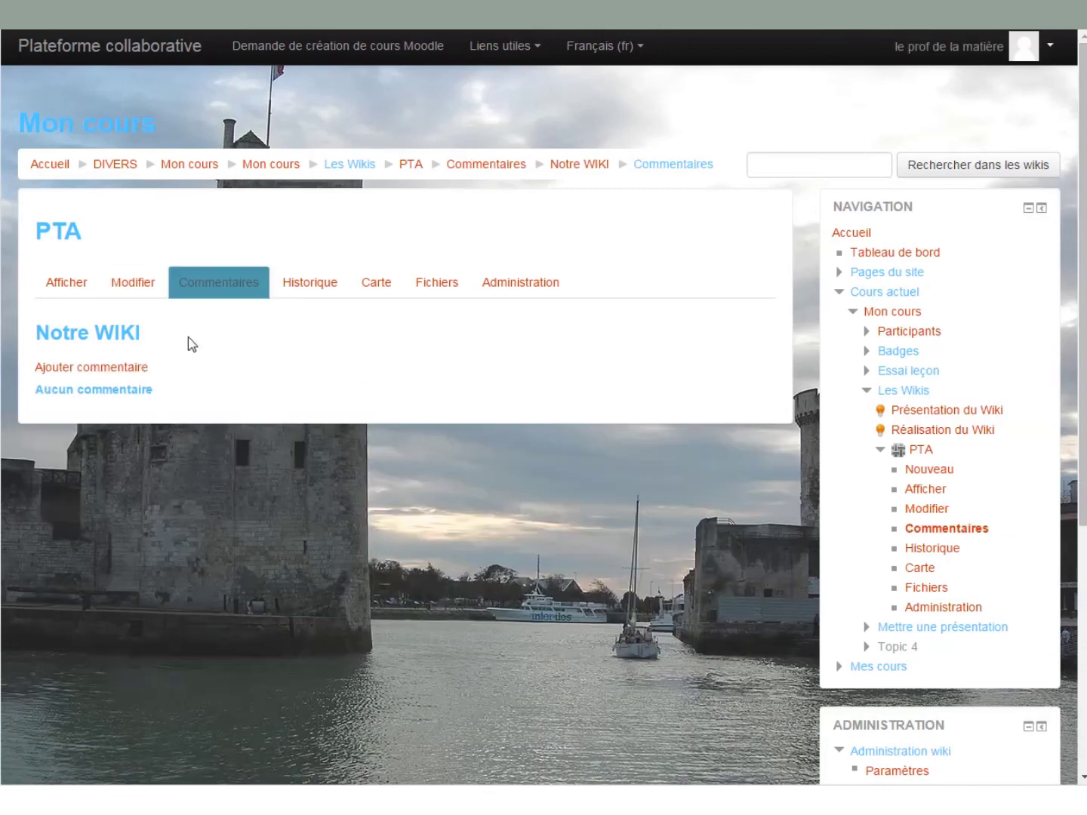
{"action": "left_click", "coordinate": [127, 368]}
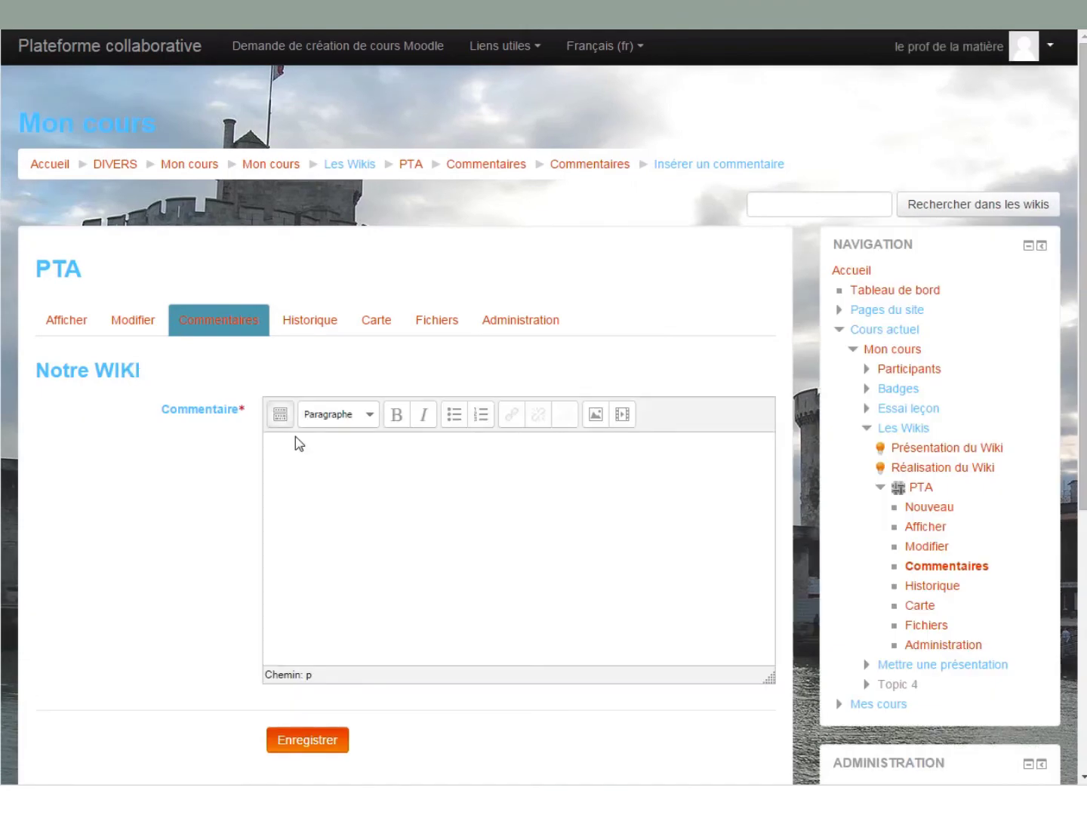
{"action": "type", "text": "Mo"}
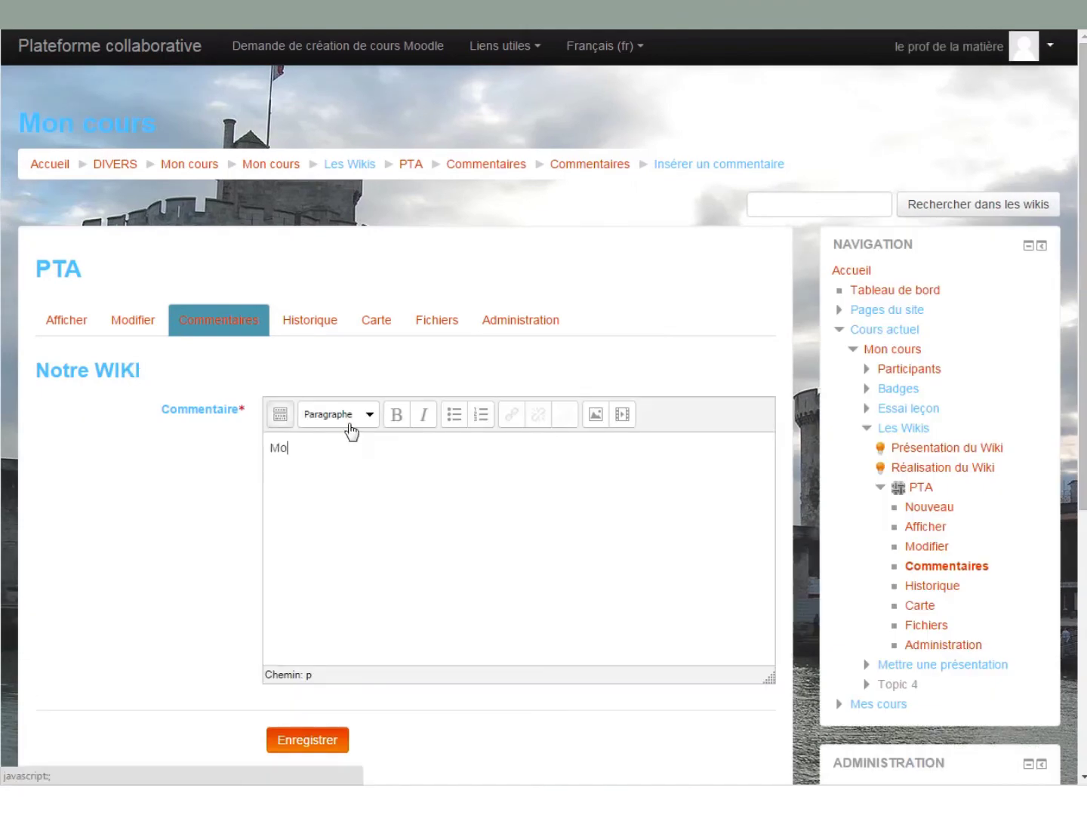
{"action": "type", "text": "n commentaire"}
{"action": "left_click", "coordinate": [314, 746]}
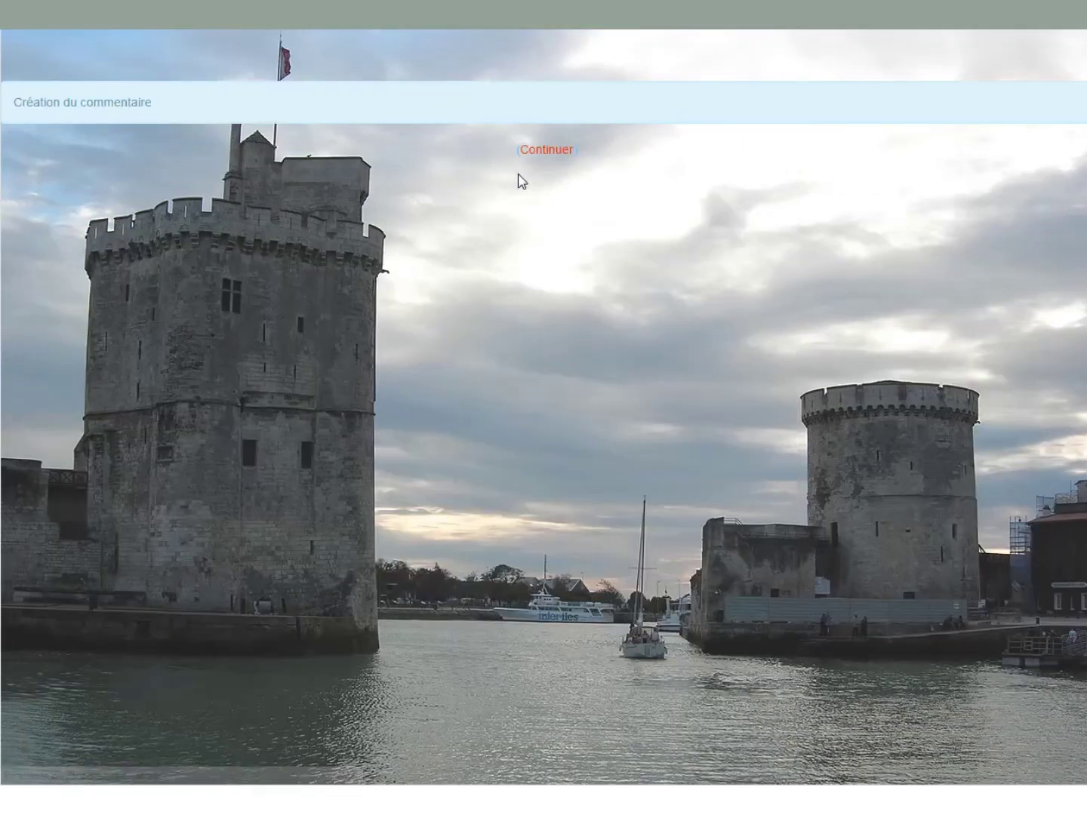
{"action": "left_click", "coordinate": [545, 151]}
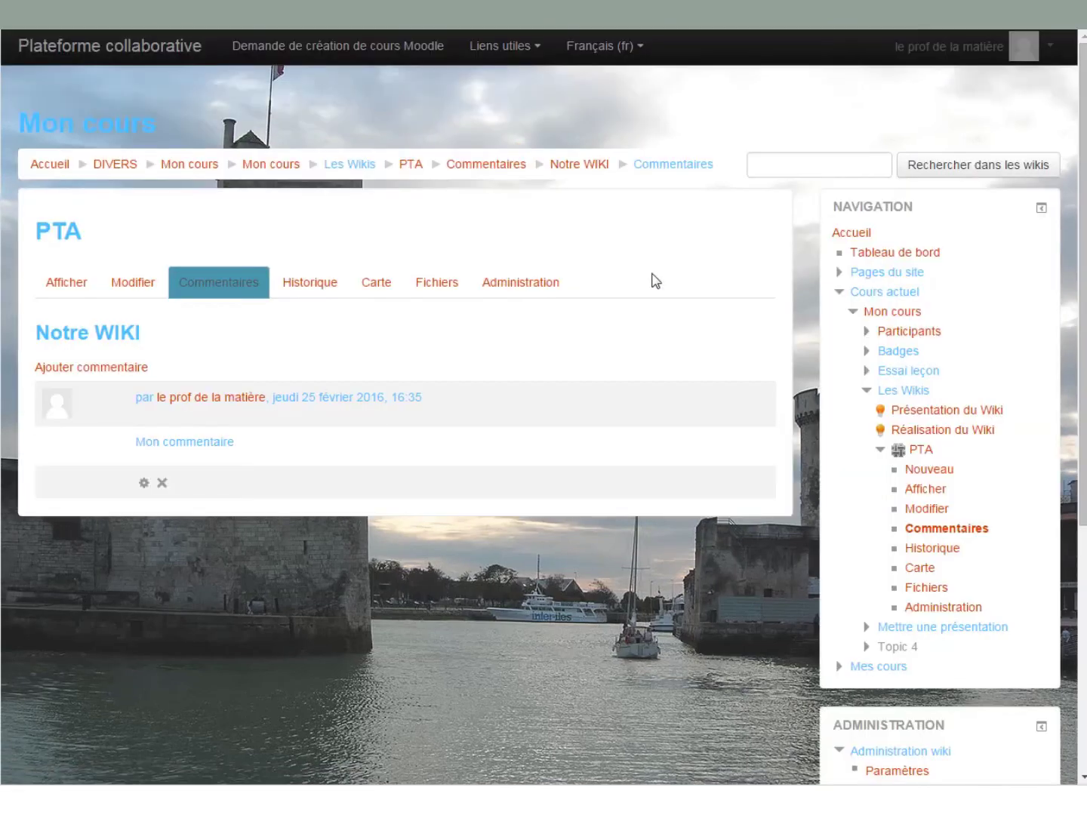
Open the Notre WIKI page's history and examine the differences between versions 2 and 3.
{"action": "left_click", "coordinate": [328, 291]}
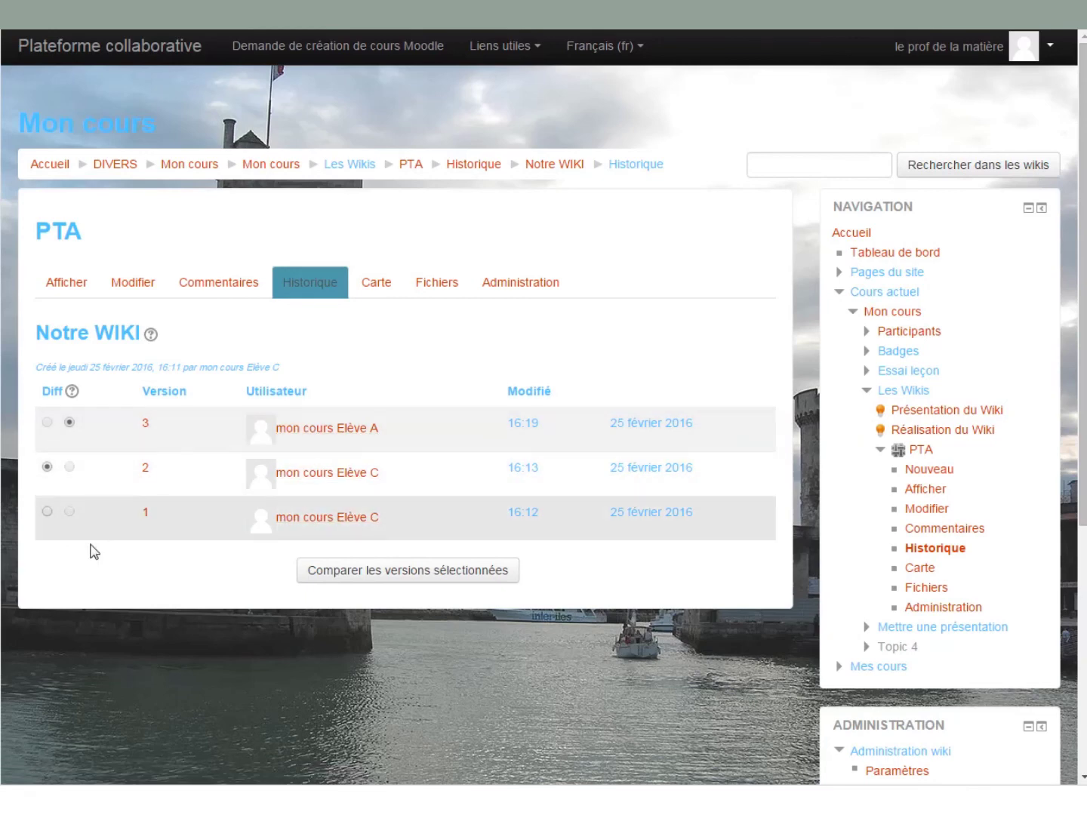
{"action": "left_click", "coordinate": [46, 512]}
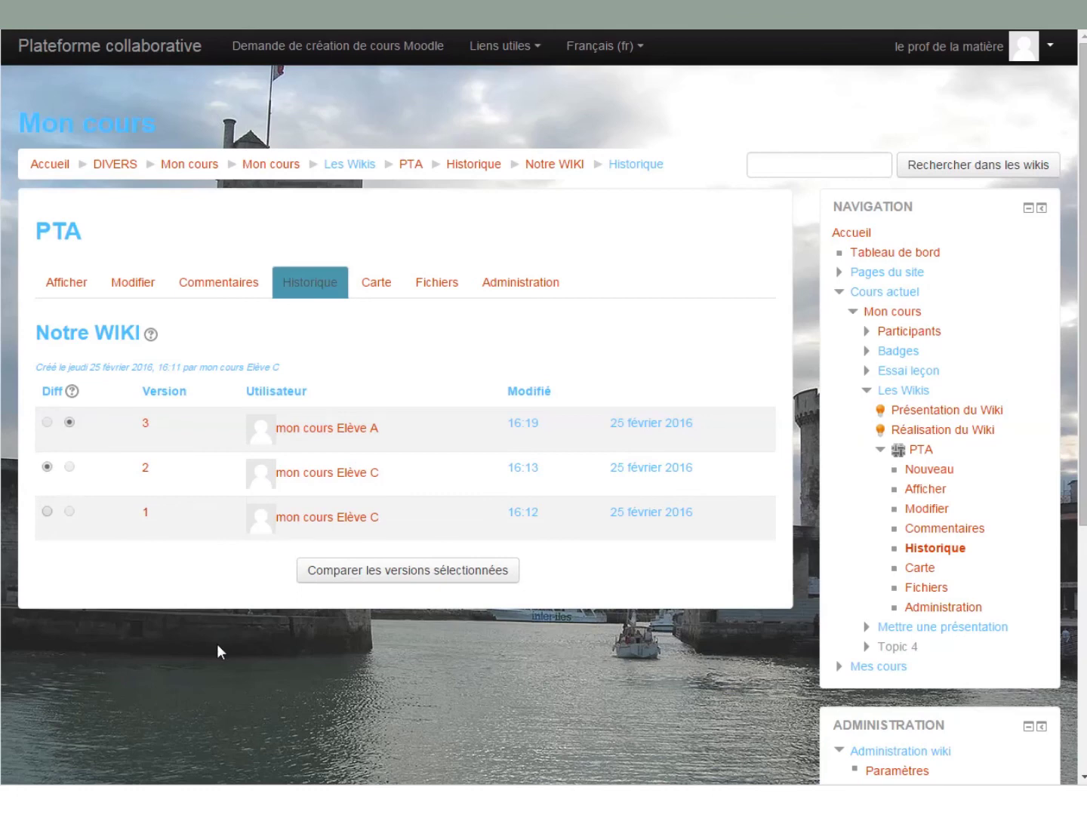
{"action": "left_click", "coordinate": [408, 577]}
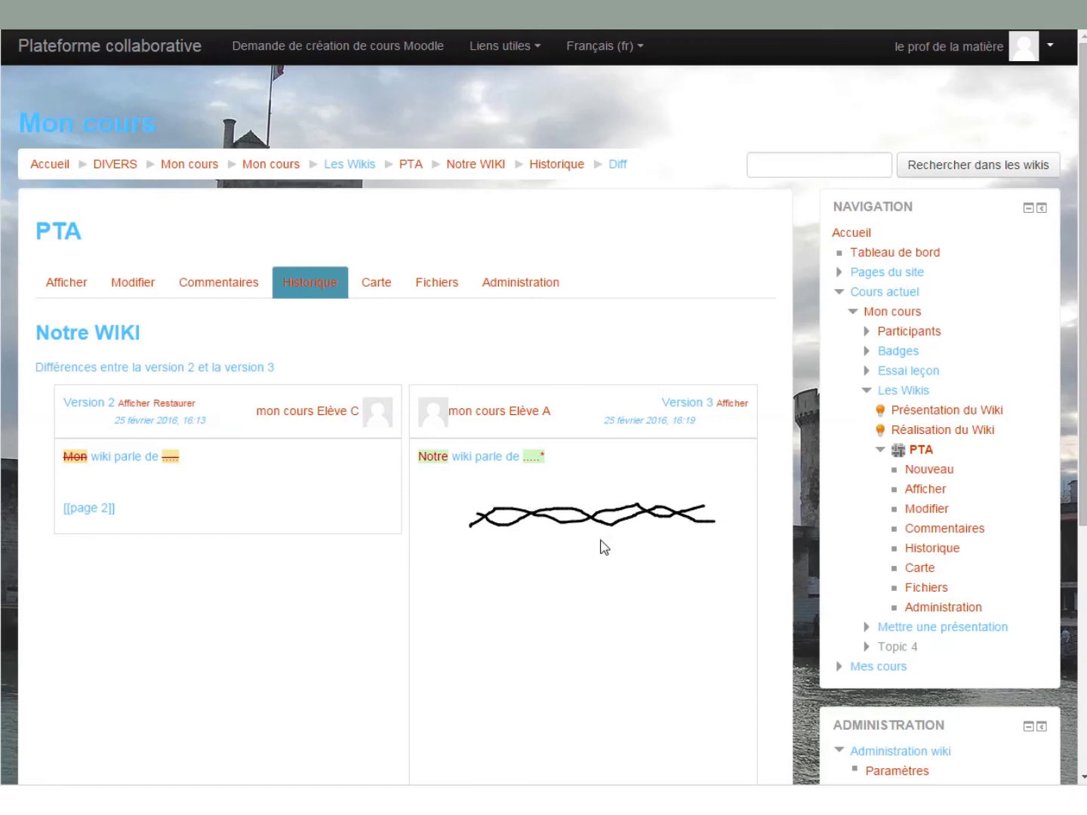
{"action": "scroll", "coordinate": [606, 577], "scroll_direction": "down", "scroll_amount": 4}
{"action": "scroll", "coordinate": [608, 577], "scroll_direction": "up", "scroll_amount": 1}
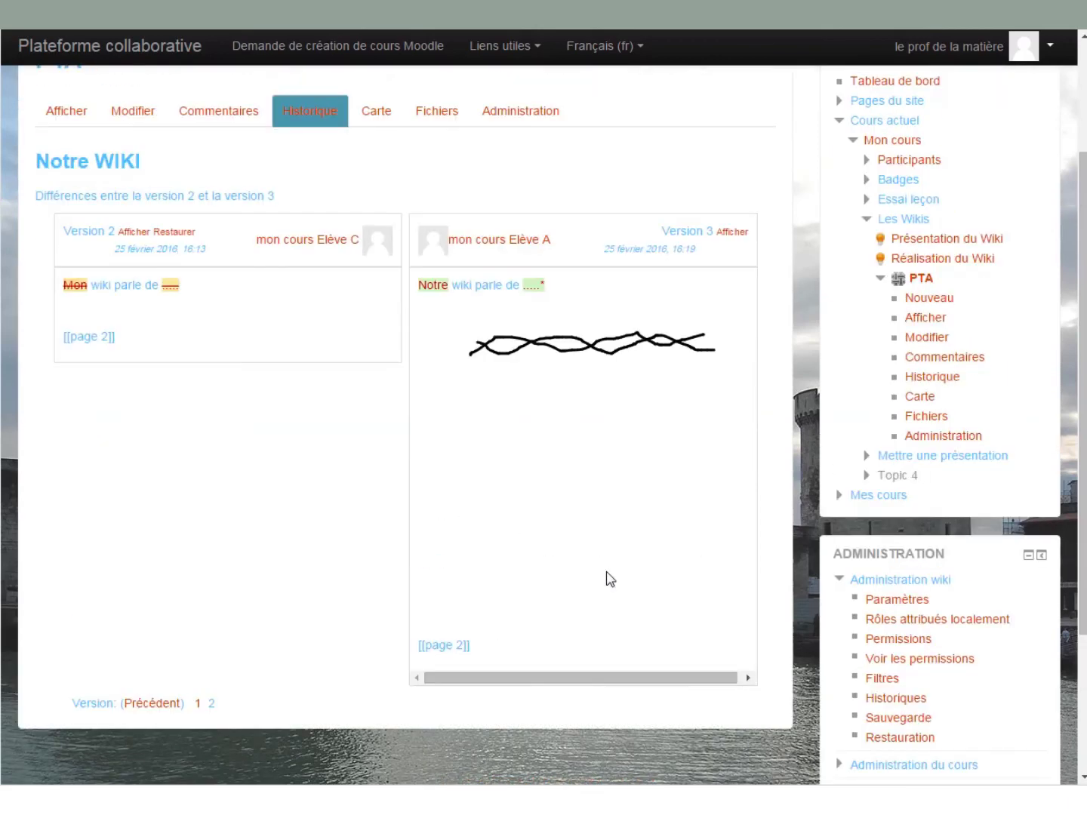
{"action": "scroll", "coordinate": [610, 579], "scroll_direction": "up", "scroll_amount": 2}
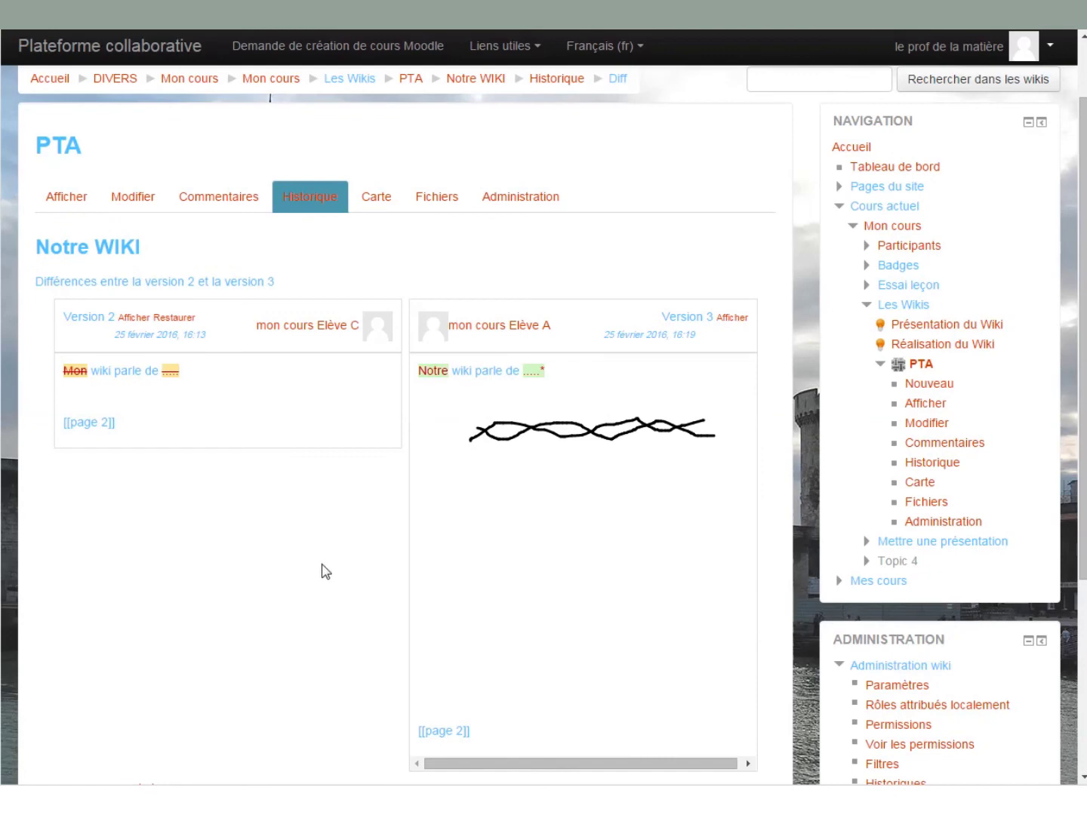
Examine the wiki map's list of pages and the links to and from the Notre WIKI page.
{"action": "left_click", "coordinate": [383, 201]}
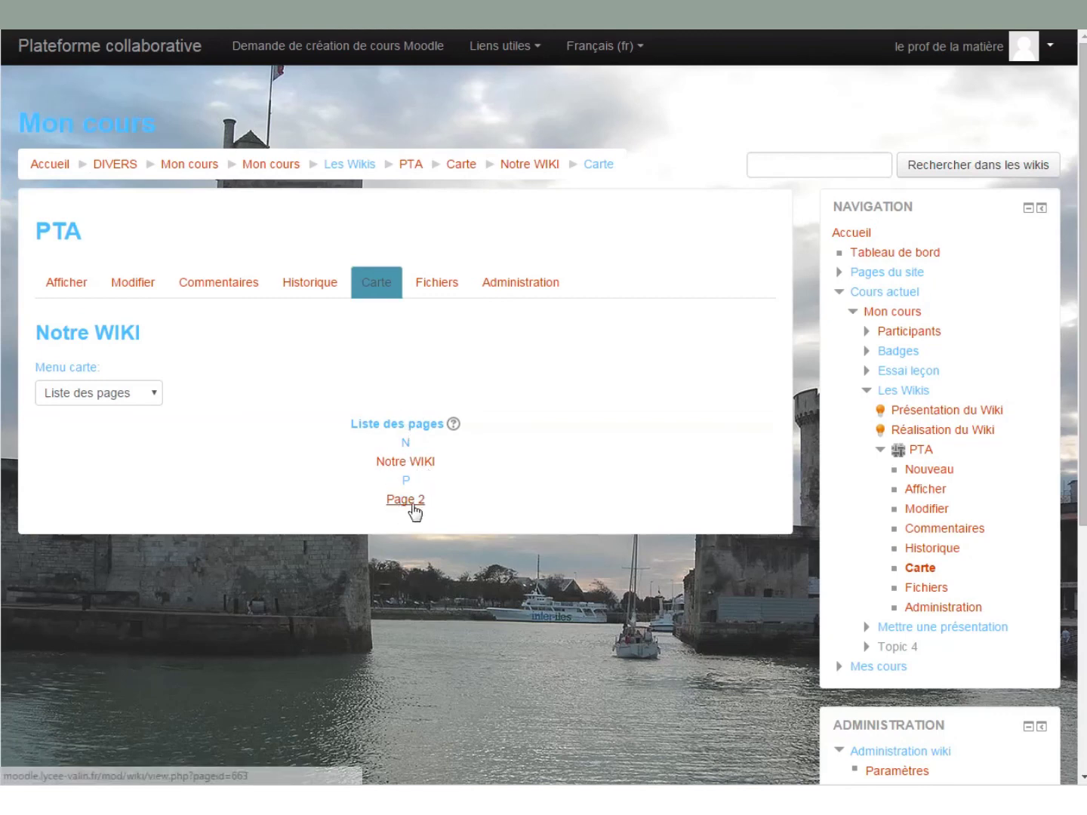
{"action": "left_click", "coordinate": [155, 406]}
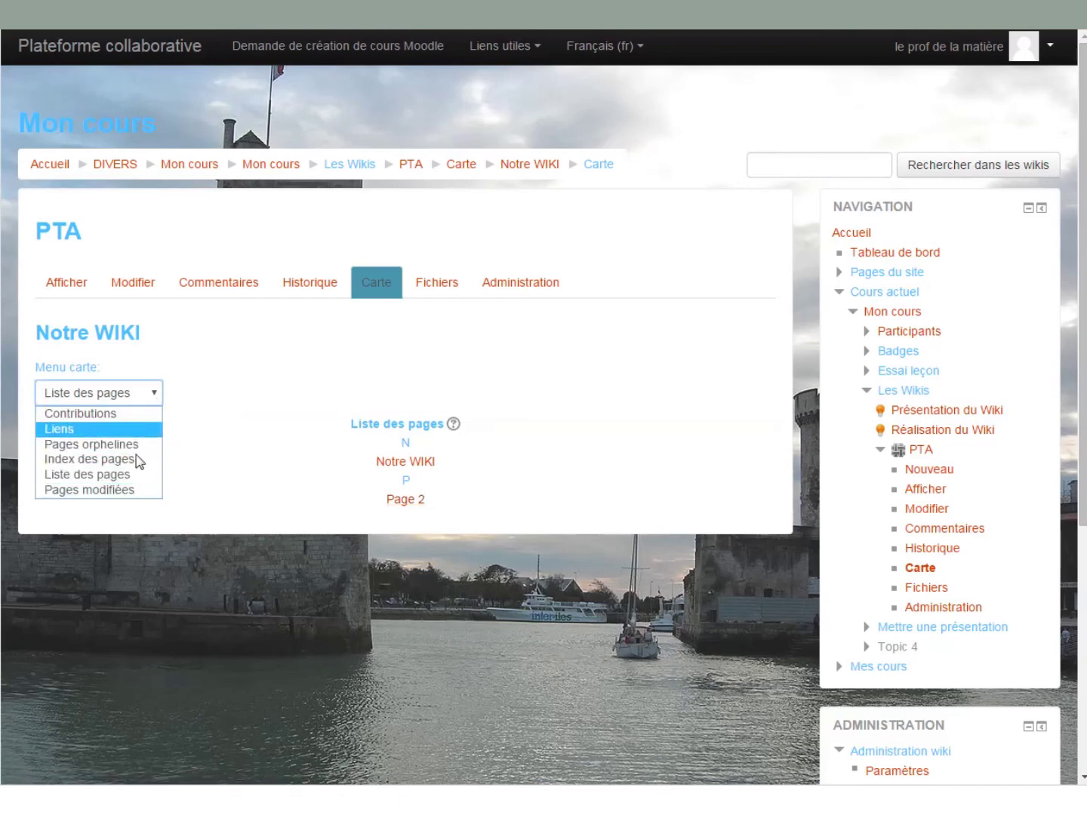
{"action": "left_click", "coordinate": [120, 430]}
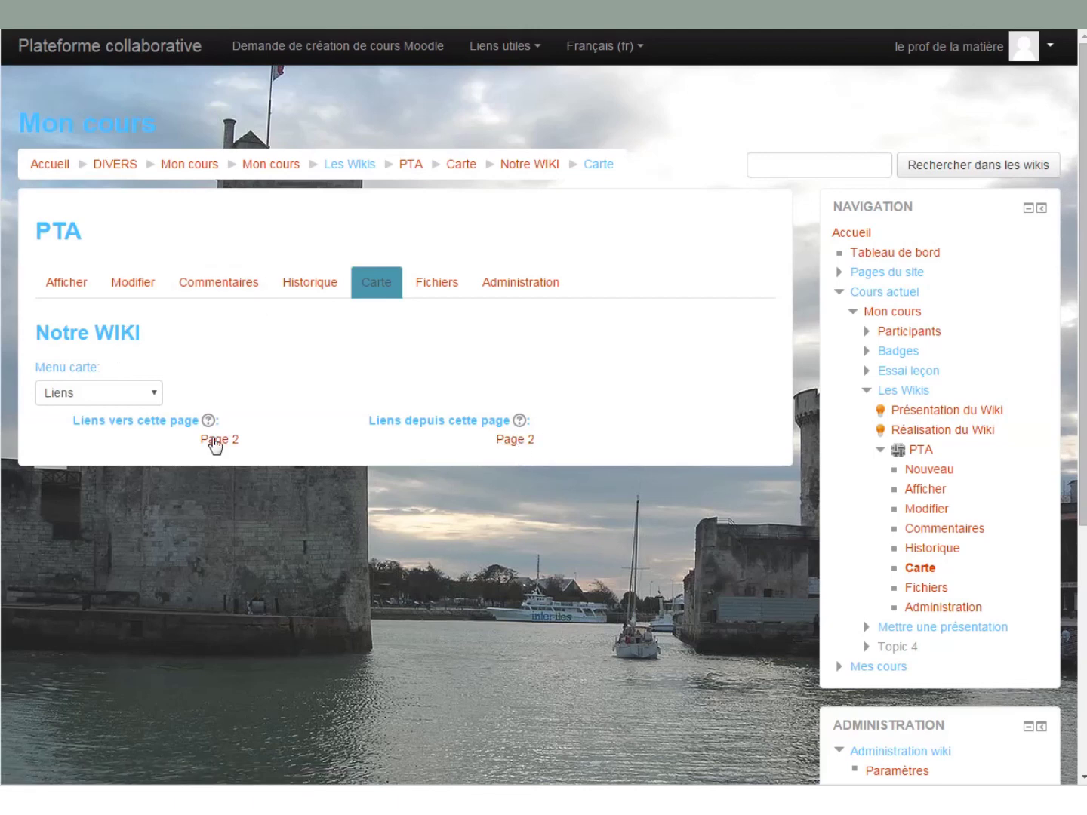
Show Groupe 1's wiki files, view the drawing's PNG file and close the image viewer.
{"action": "left_click", "coordinate": [448, 290]}
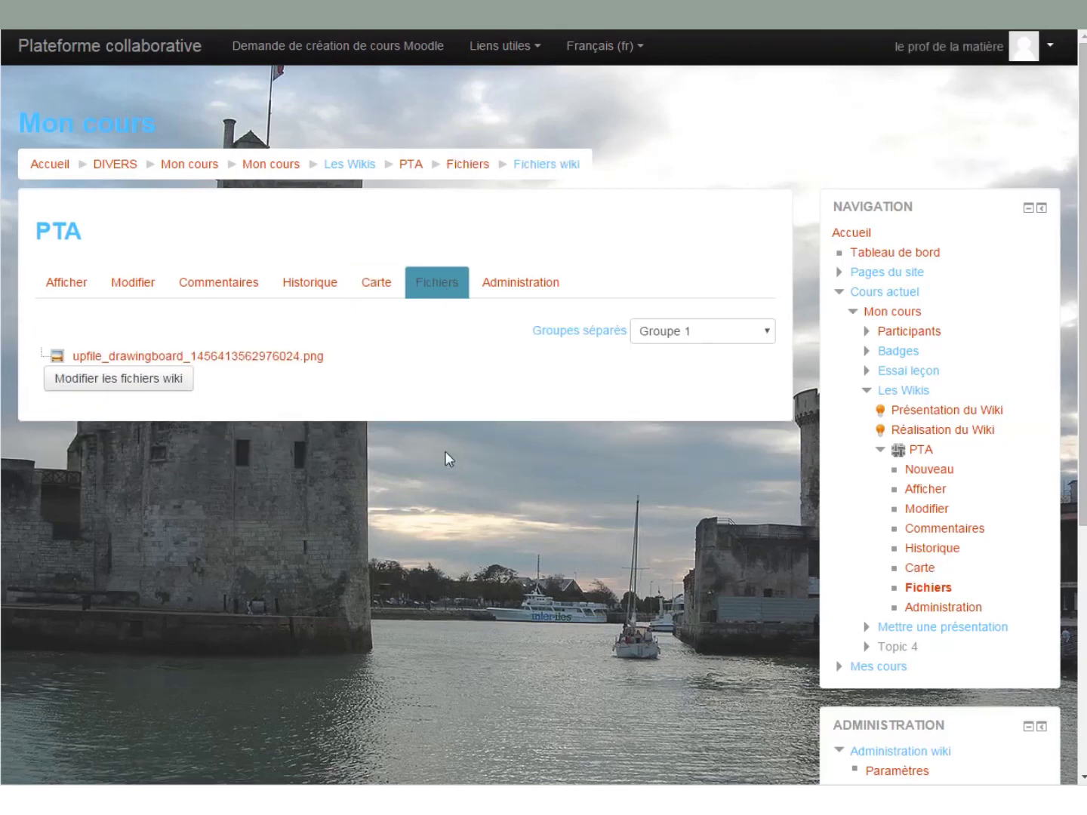
{"action": "left_click", "coordinate": [181, 356]}
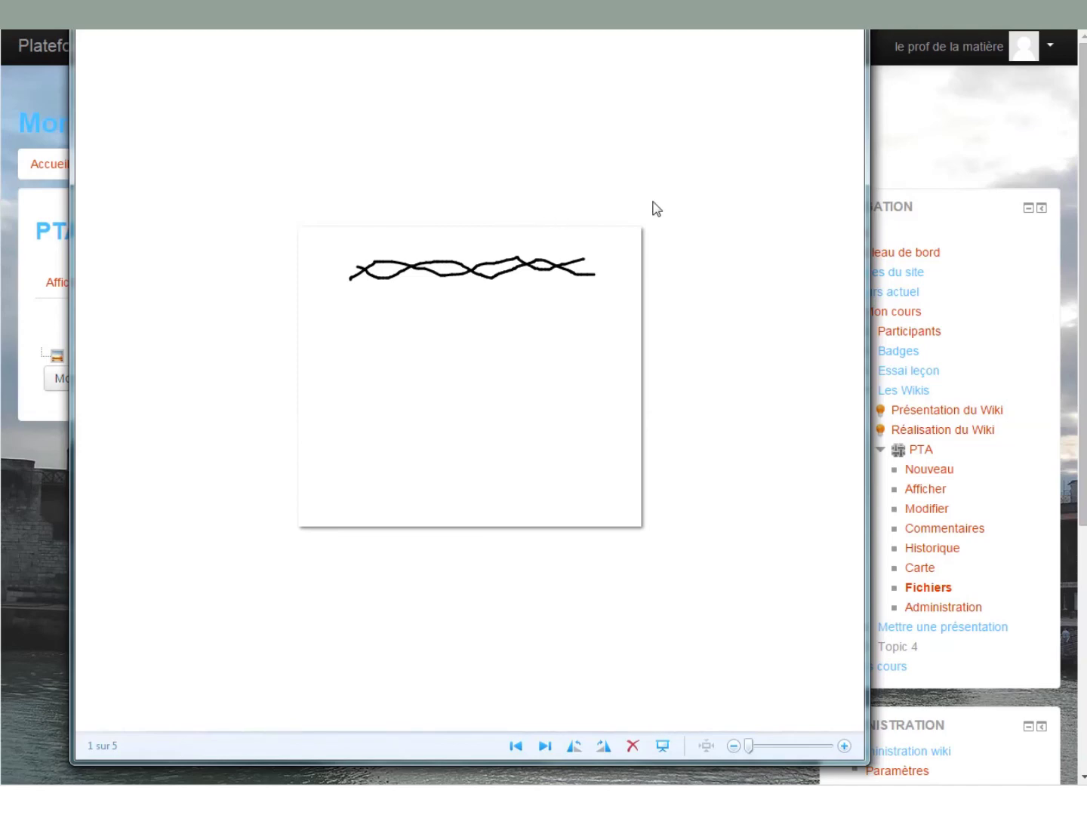
{"action": "left_click", "coordinate": [849, 15]}
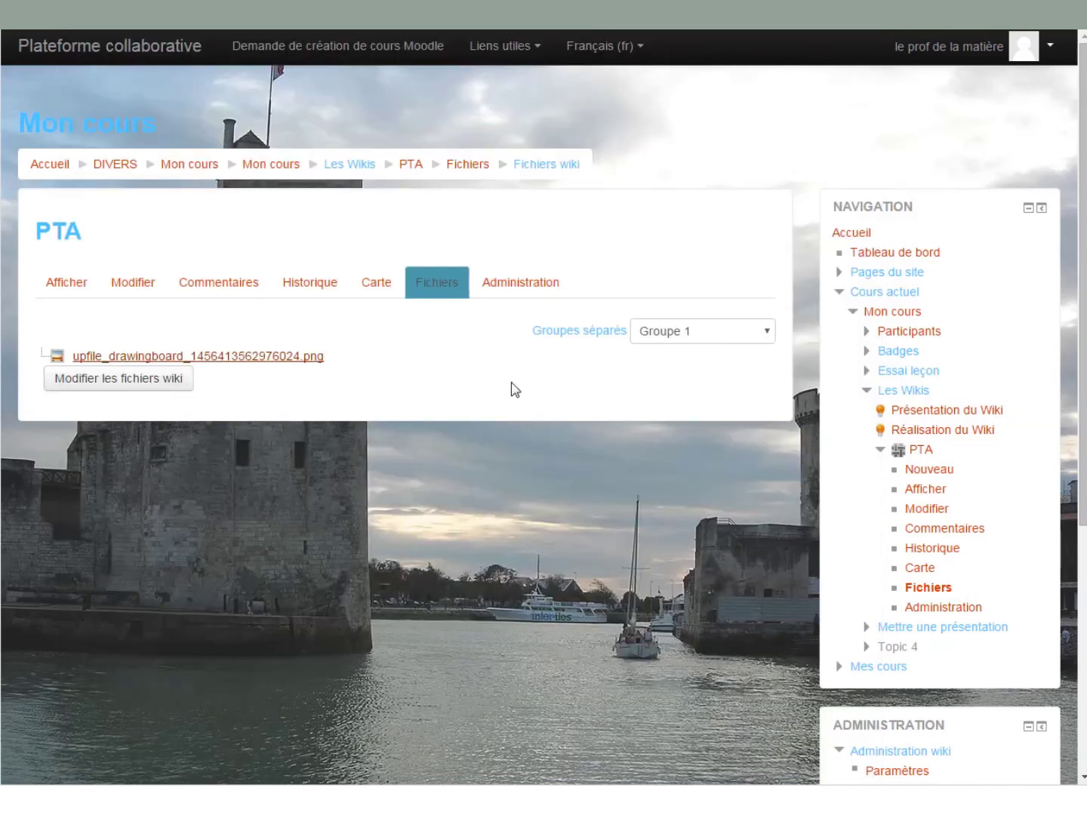
Check the wiki administration's options for deleting pages and page versions, and return to viewing the Notre WIKI page.
{"action": "left_click", "coordinate": [533, 296]}
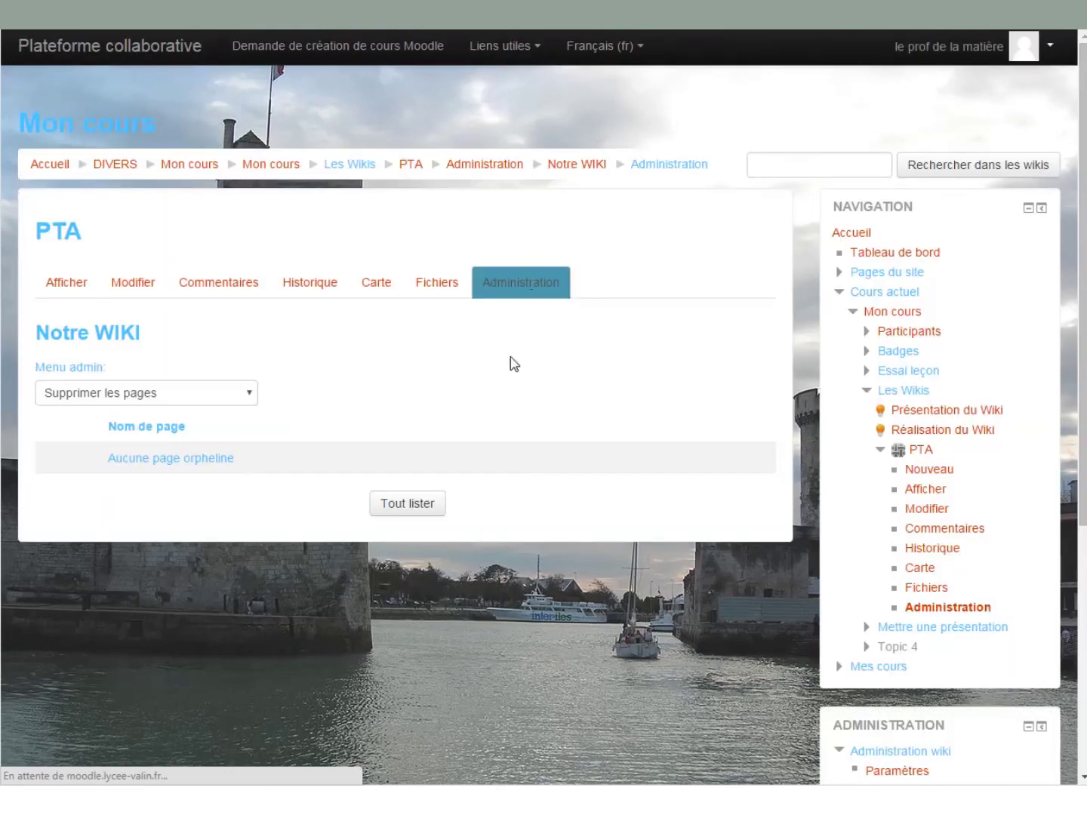
{"action": "left_click", "coordinate": [252, 397]}
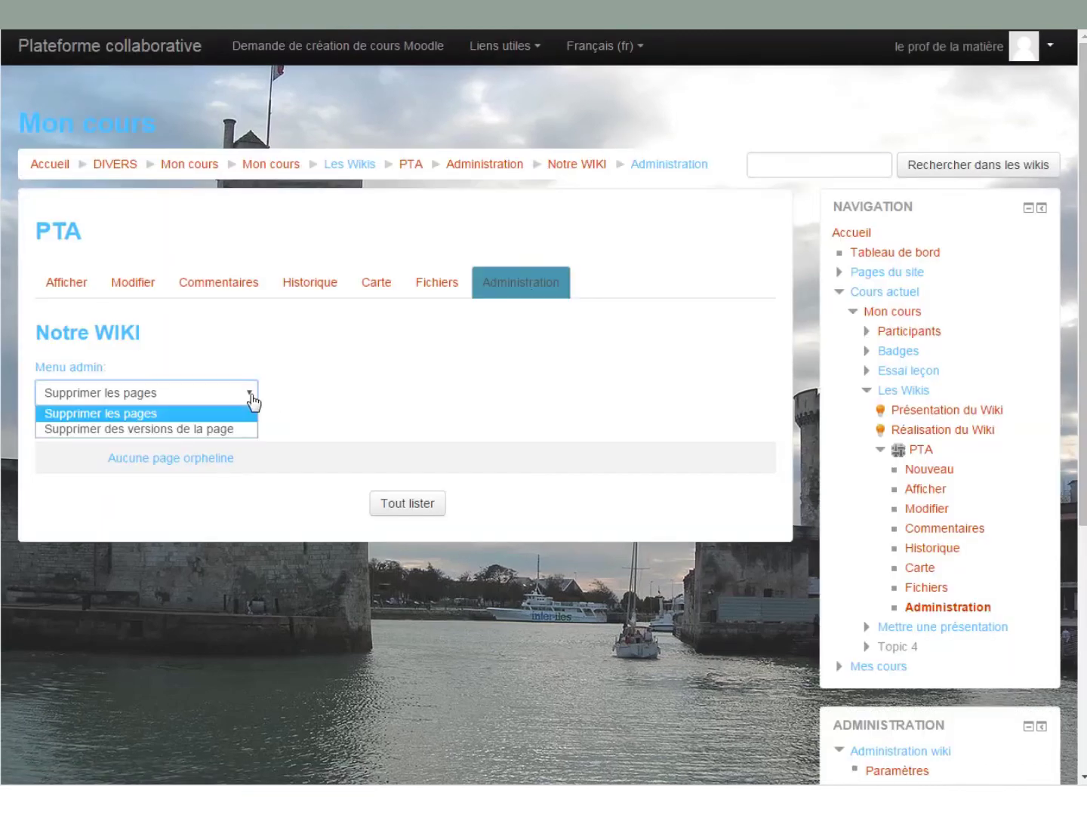
{"action": "left_click", "coordinate": [251, 398]}
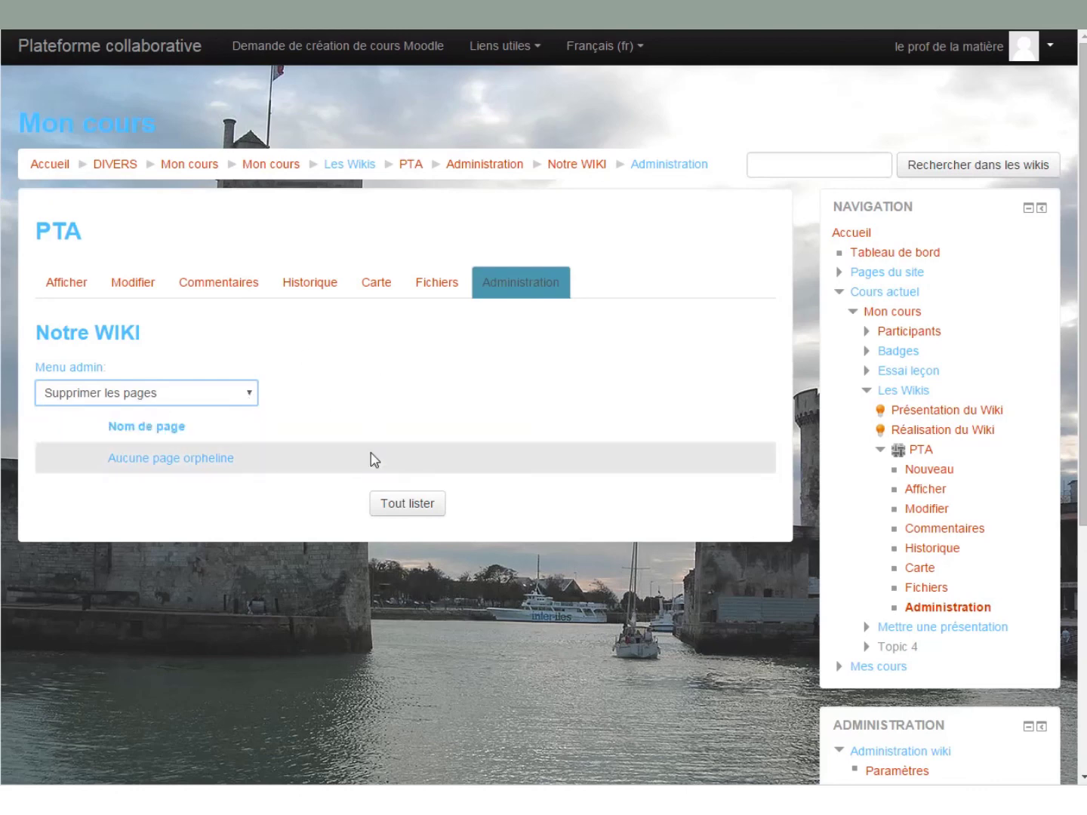
{"action": "left_click", "coordinate": [67, 290]}
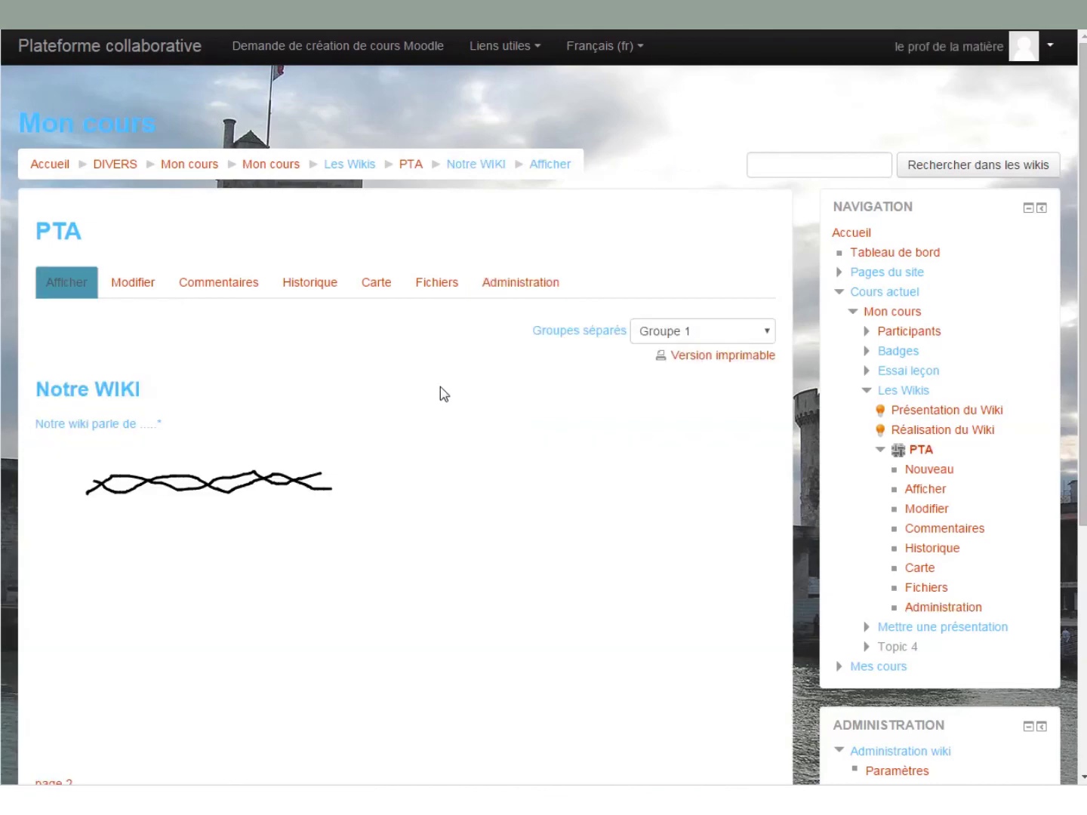
{"action": "scroll", "coordinate": [493, 454], "scroll_direction": "down", "scroll_amount": 2}
{"action": "scroll", "coordinate": [493, 458], "scroll_direction": "up", "scroll_amount": 1}
{"action": "scroll", "coordinate": [494, 458], "scroll_direction": "up", "scroll_amount": 1}
{"action": "scroll", "coordinate": [493, 458], "scroll_direction": "down", "scroll_amount": 1}
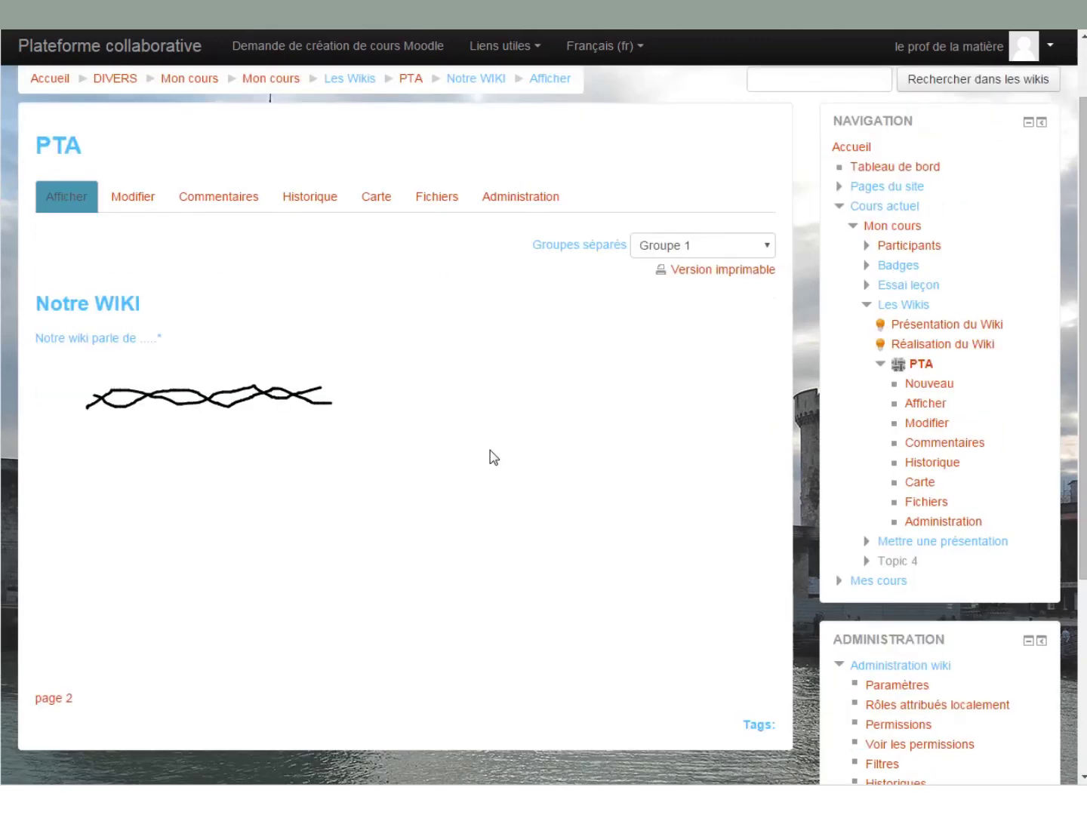
{"action": "scroll", "coordinate": [493, 457], "scroll_direction": "up", "scroll_amount": 1}
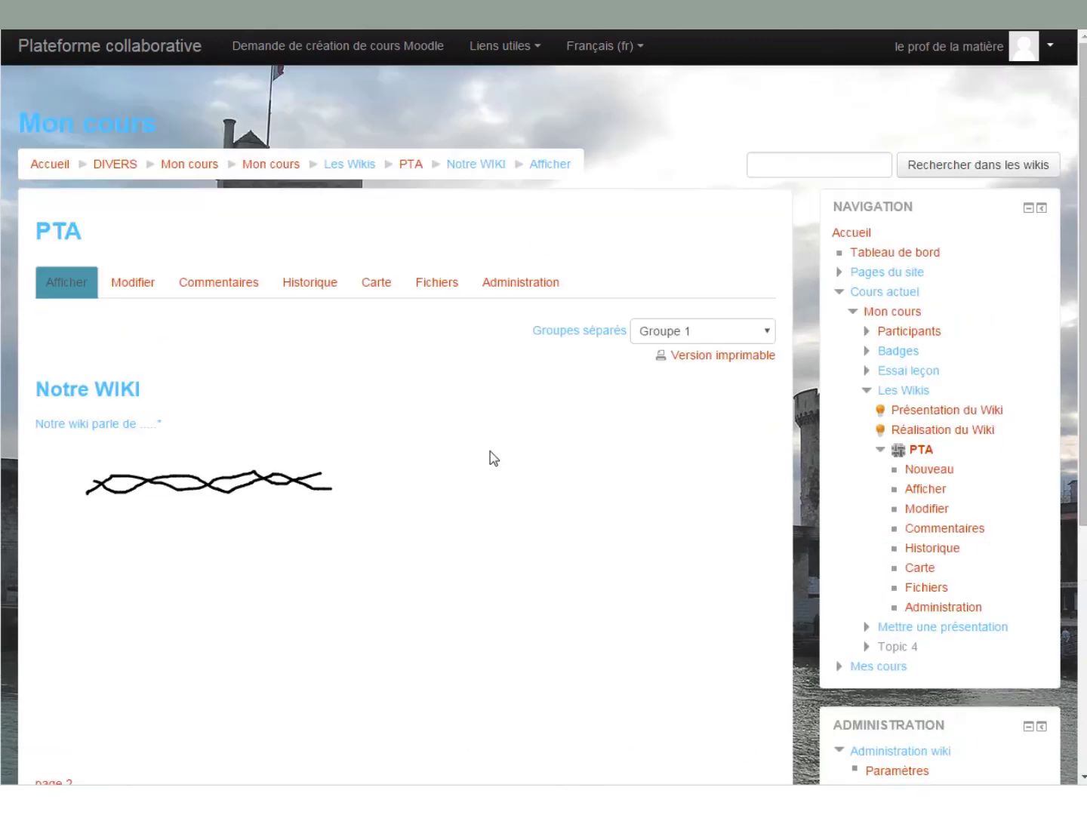